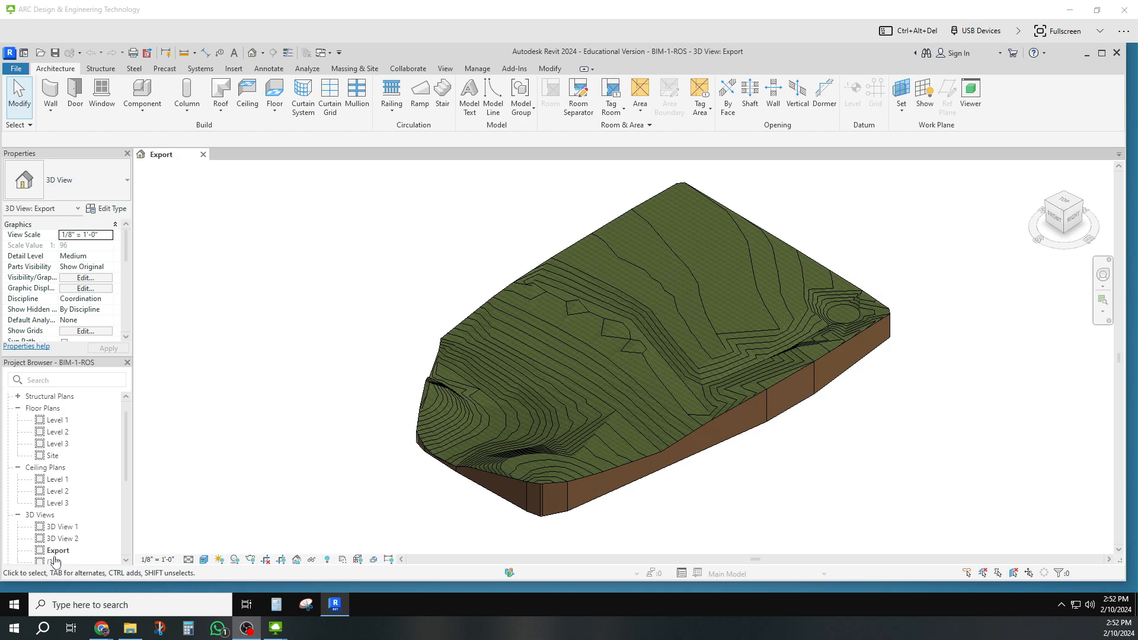
# Step: Open the {3D} view to look over the whole site with the house on the terrain
pyautogui.moveTo(126, 474); pyautogui.dragTo(126, 503)
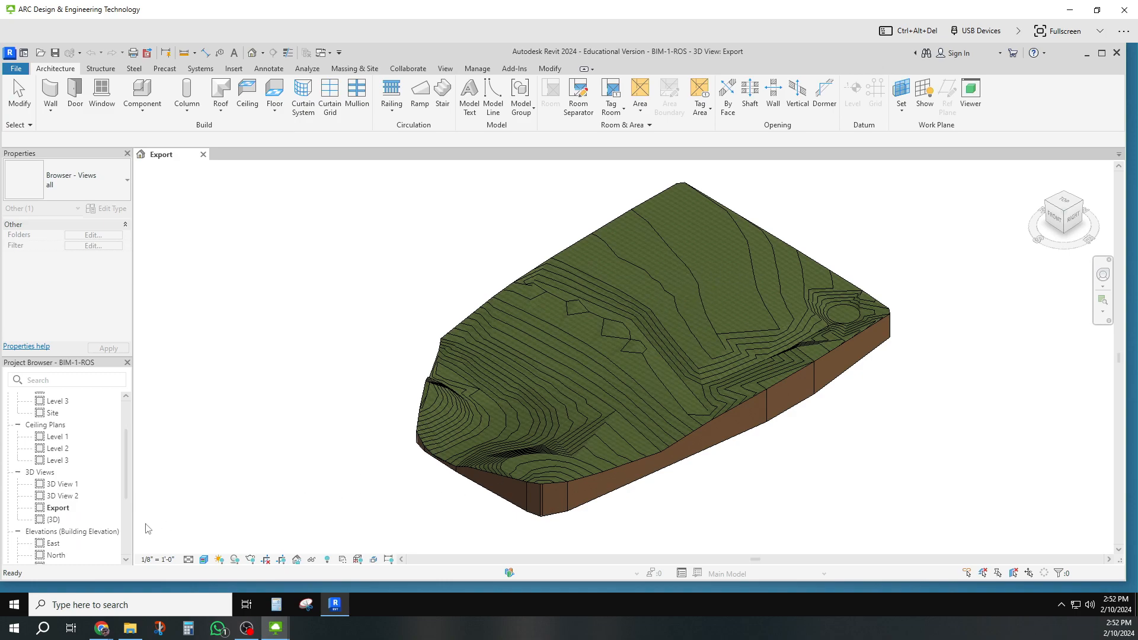
pyautogui.doubleClick(55, 521)
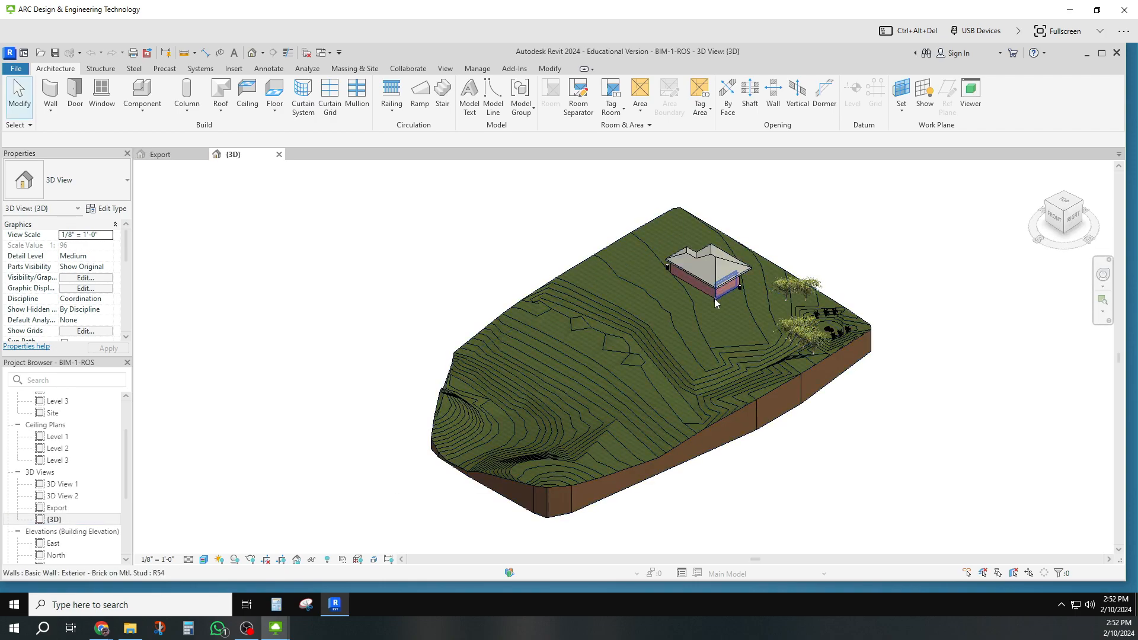
pyautogui.press('ctrl')
pyautogui.press('ctrl')
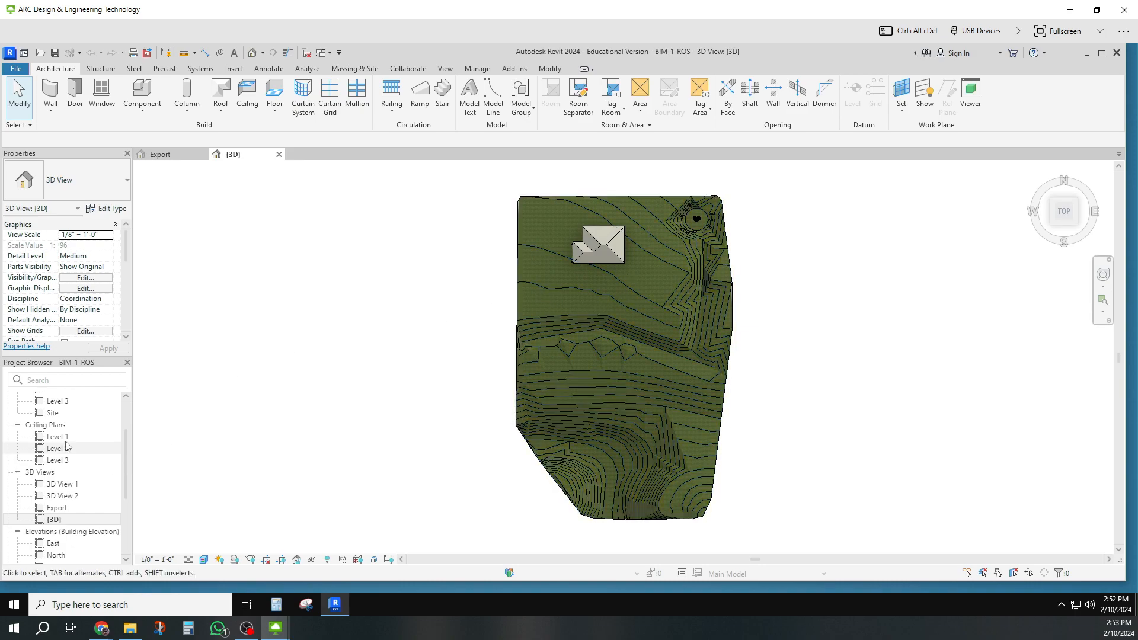
# Step: Open the Level 3 floor plan and bring the house and surrounding contours into view
pyautogui.doubleClick(58, 402)
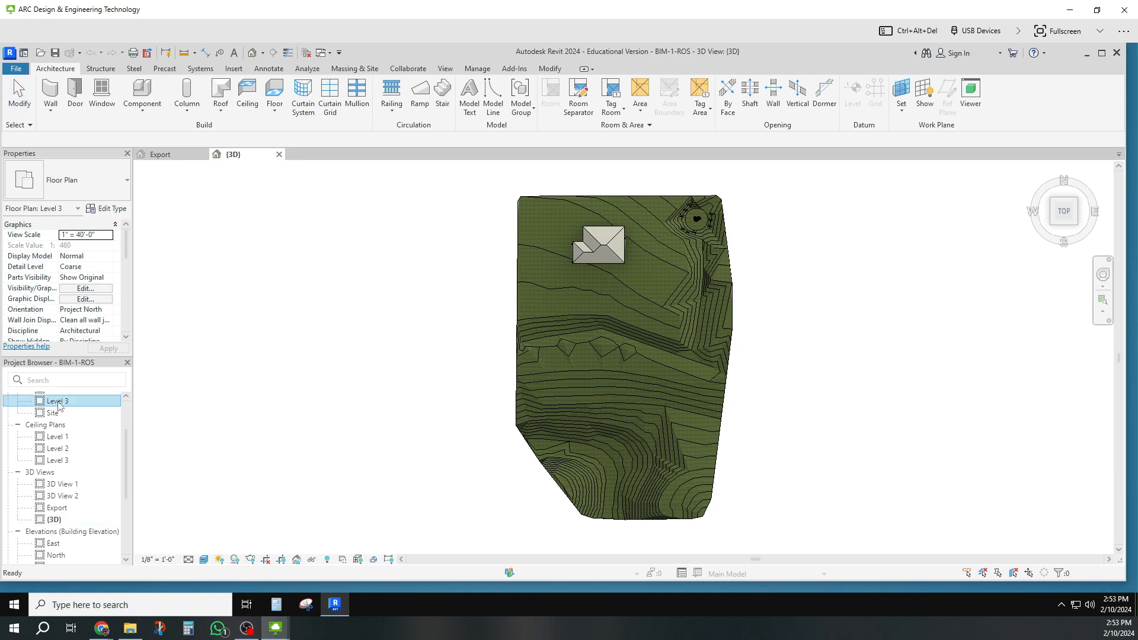
pyautogui.scroll(3, 520, 301)
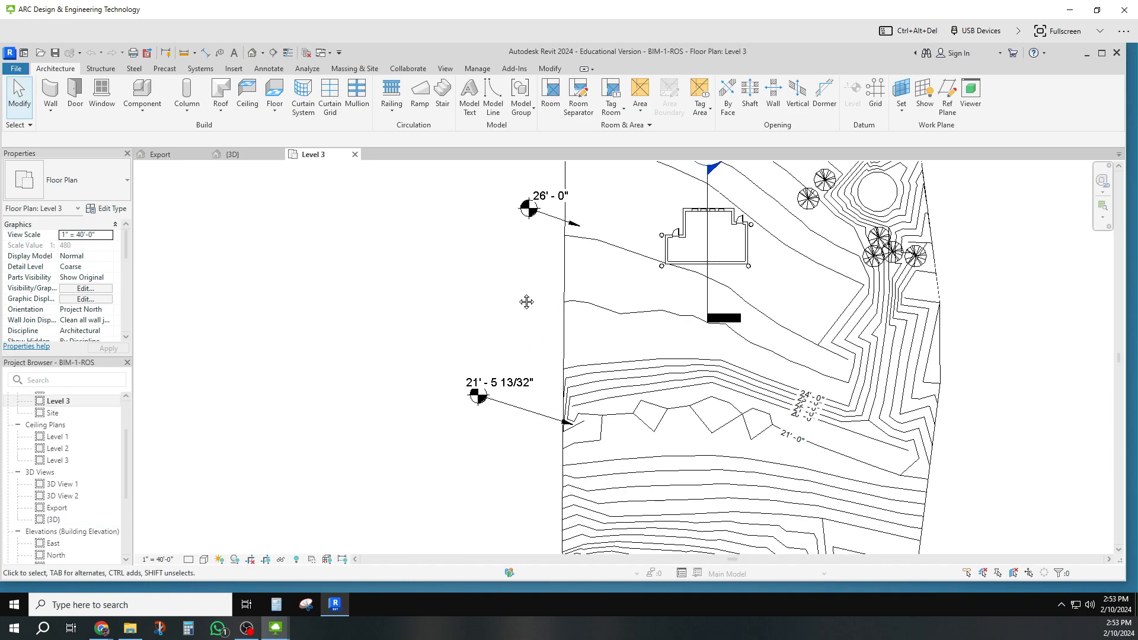
pyautogui.press('ctrl')
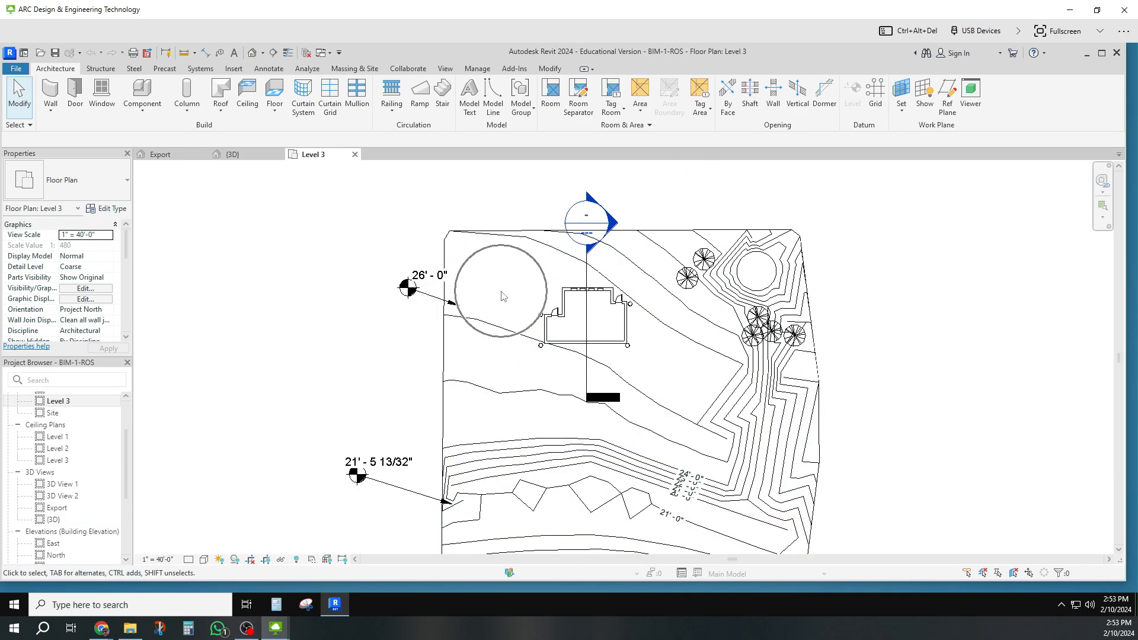
pyautogui.press('ctrl')
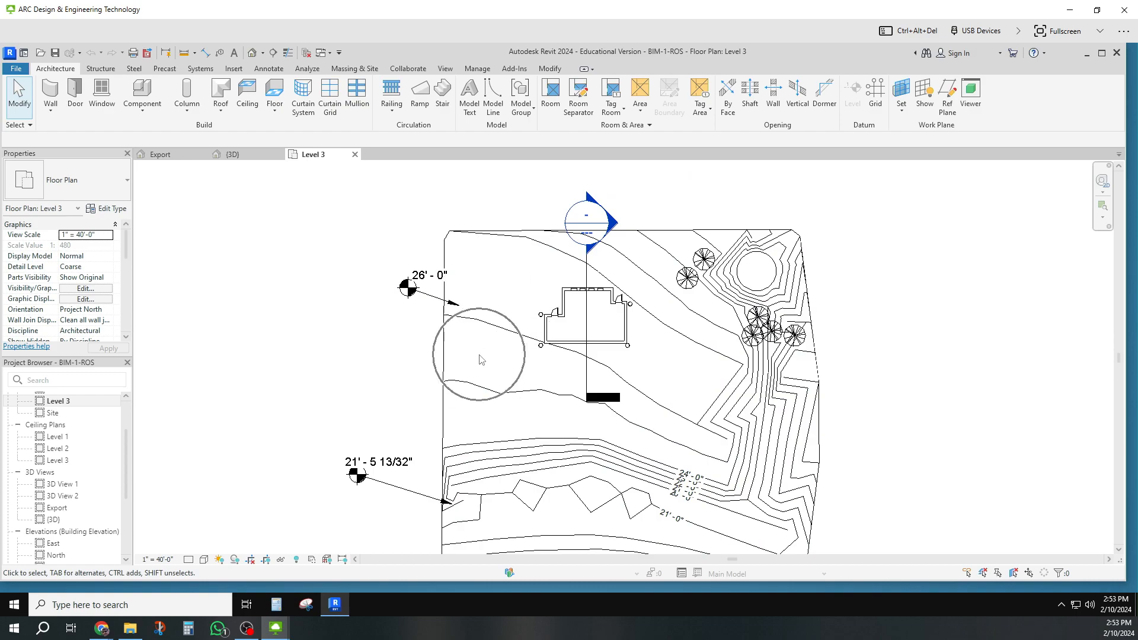
pyautogui.press('ctrl')
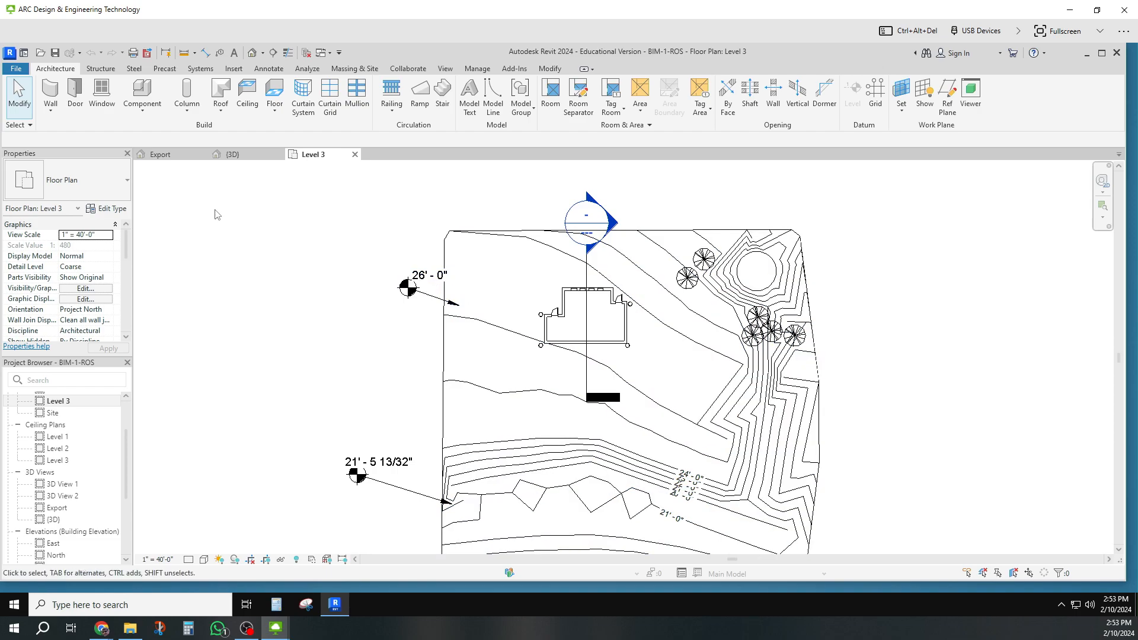
pyautogui.moveTo(275, 305); pyautogui.dragTo(256, 259, button='middle')
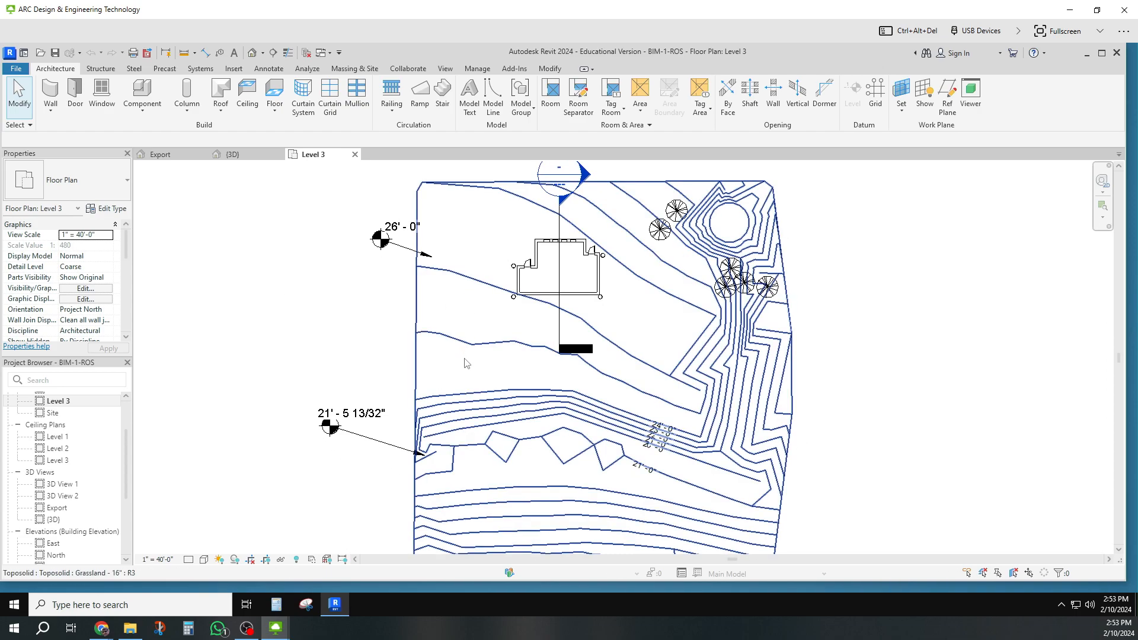
# Step: Modify the toposolid's sub-elements by setting the interior points south and west of the house to an elevation of 26'
pyautogui.click(478, 283)
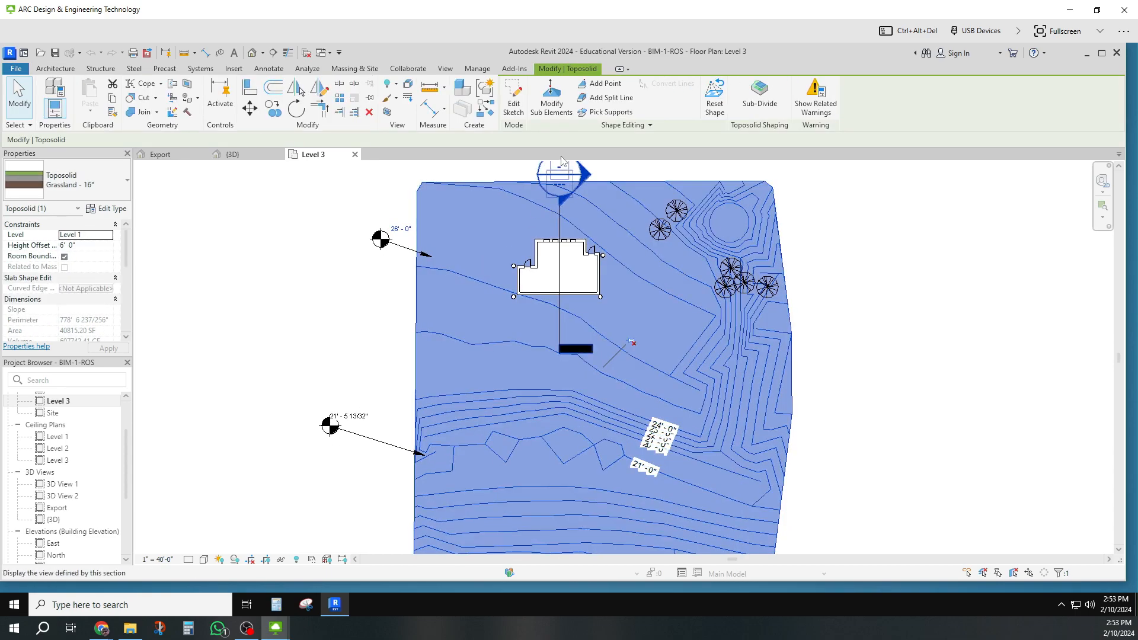
pyautogui.click(551, 100)
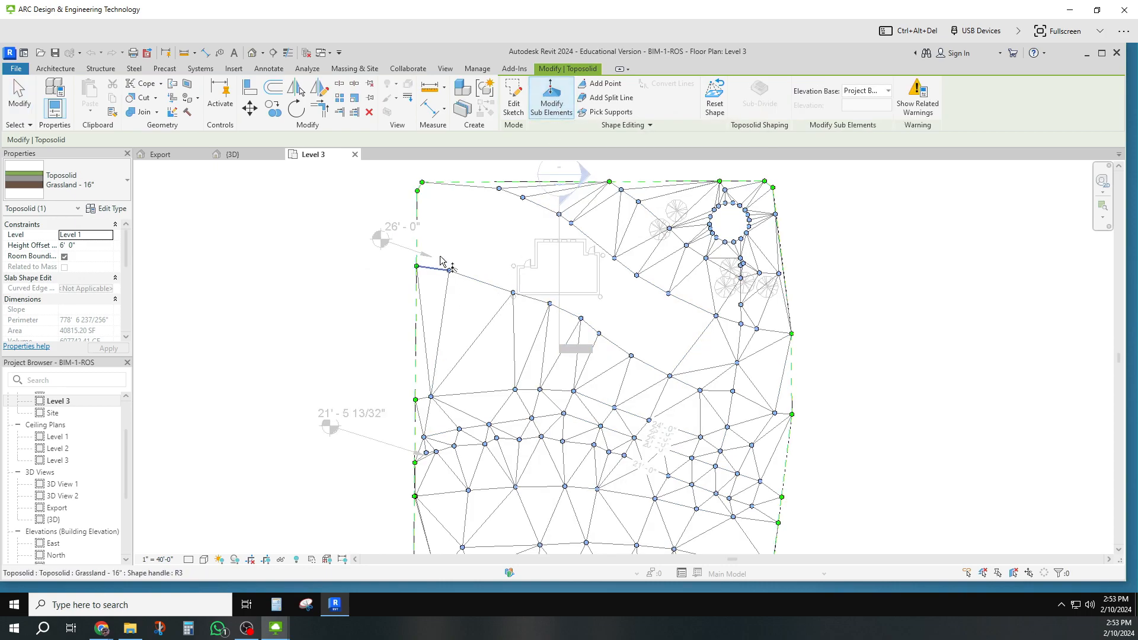
pyautogui.moveTo(440, 256); pyautogui.dragTo(587, 407)
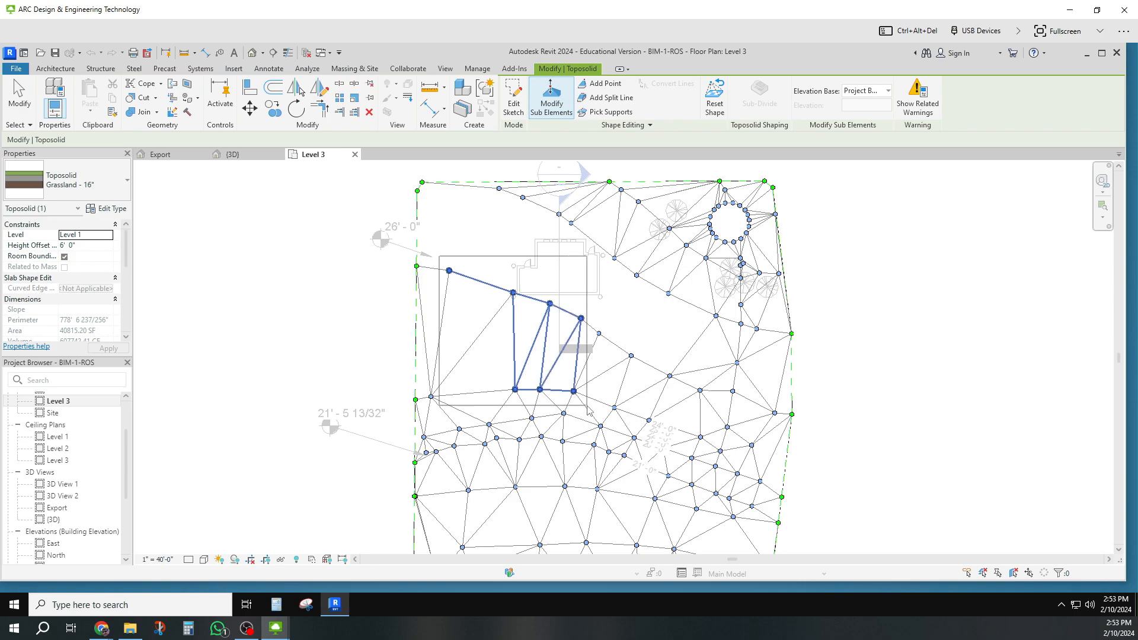
pyautogui.moveTo(587, 407); pyautogui.dragTo(587, 407)
pyautogui.moveTo(424, 247); pyautogui.dragTo(603, 405)
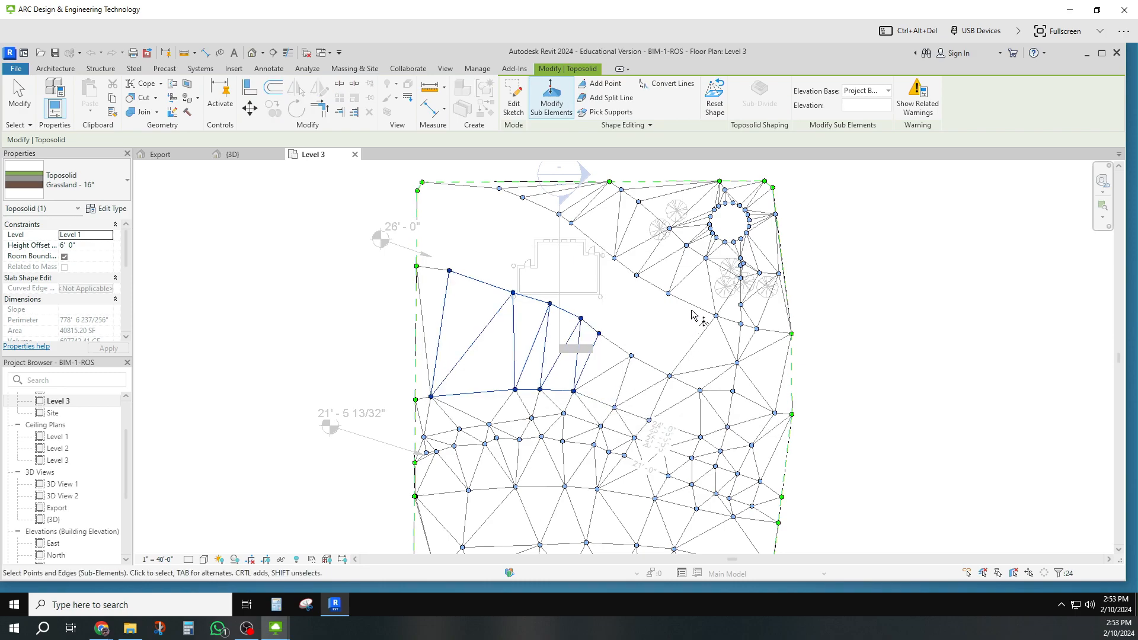
pyautogui.click(866, 105)
pyautogui.press('Return')
pyautogui.write('26')
pyautogui.press('Return')
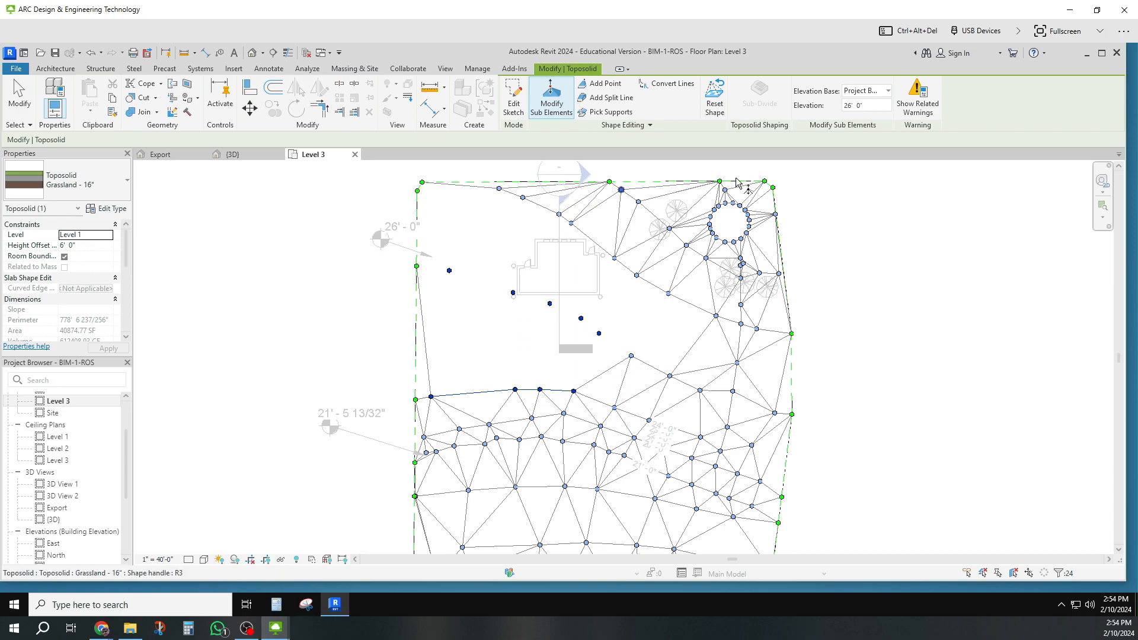
# Step: Add a north-south line of seven toposolid points at absolute elevation 26' south of the house's southeast corner, and finish shape editing
pyautogui.click(602, 84)
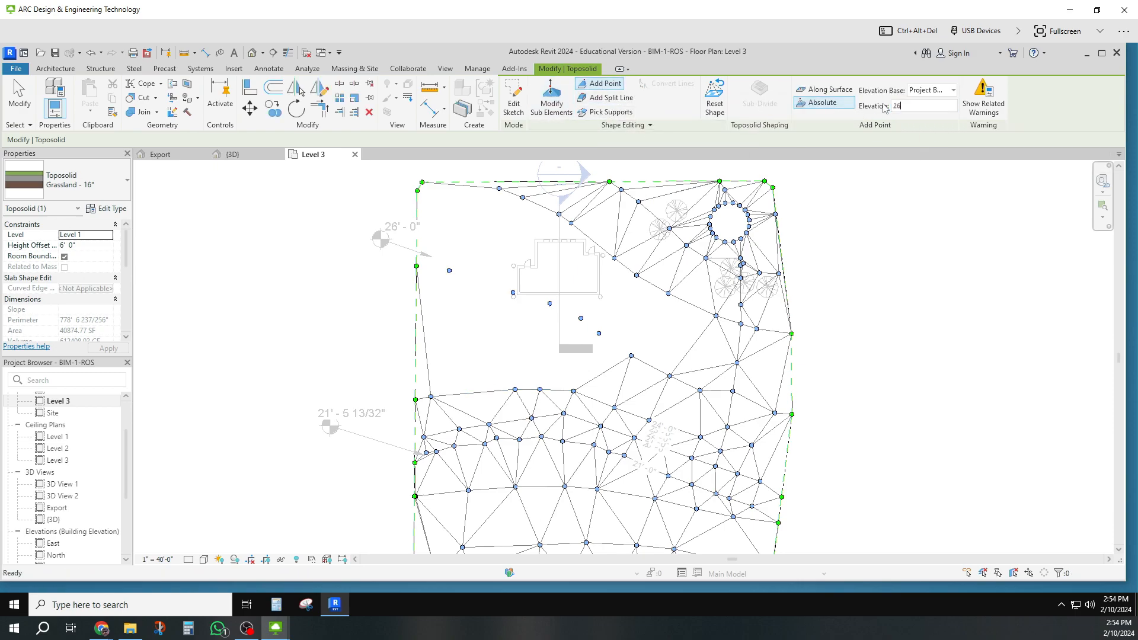
pyautogui.write('26')
pyautogui.press('Return')
pyautogui.scroll(5, 617, 311)
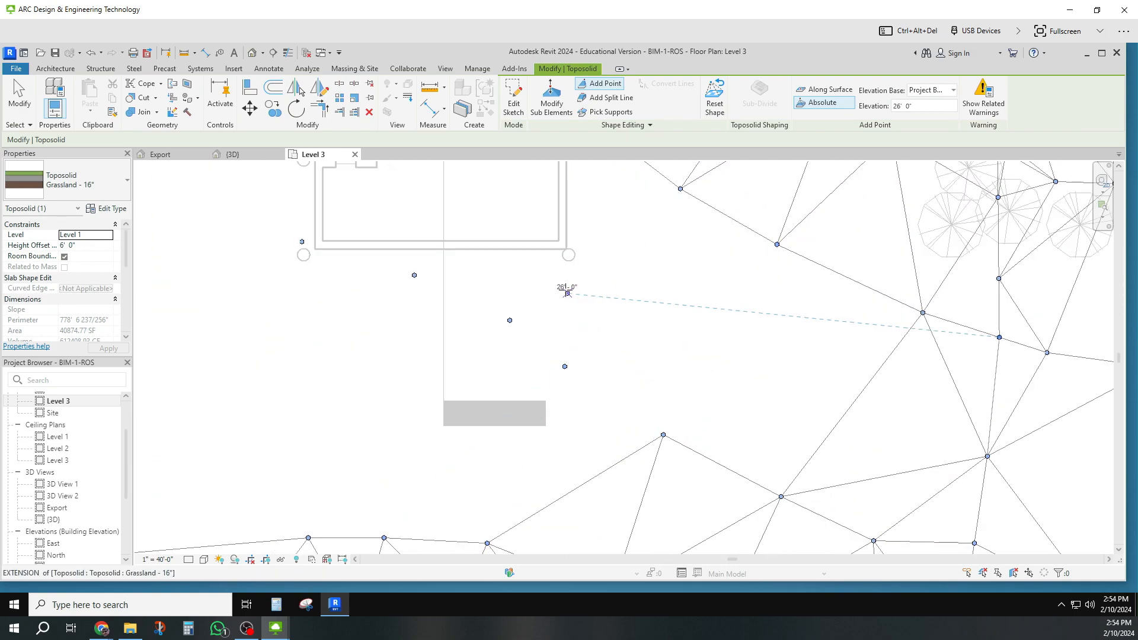
pyautogui.click(562, 286)
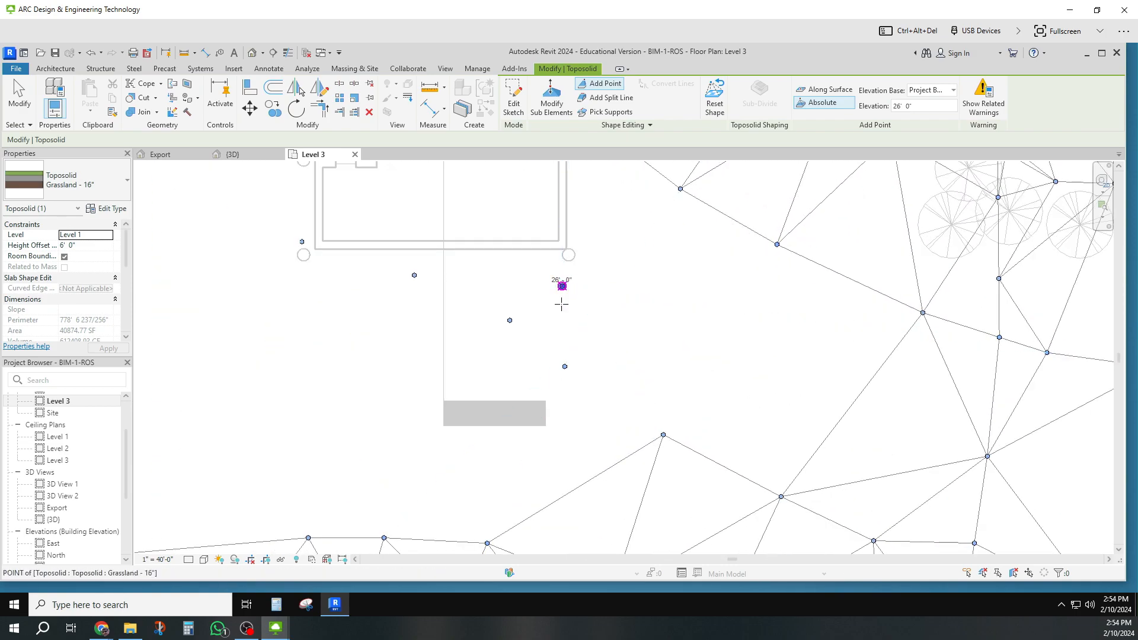
pyautogui.click(562, 328)
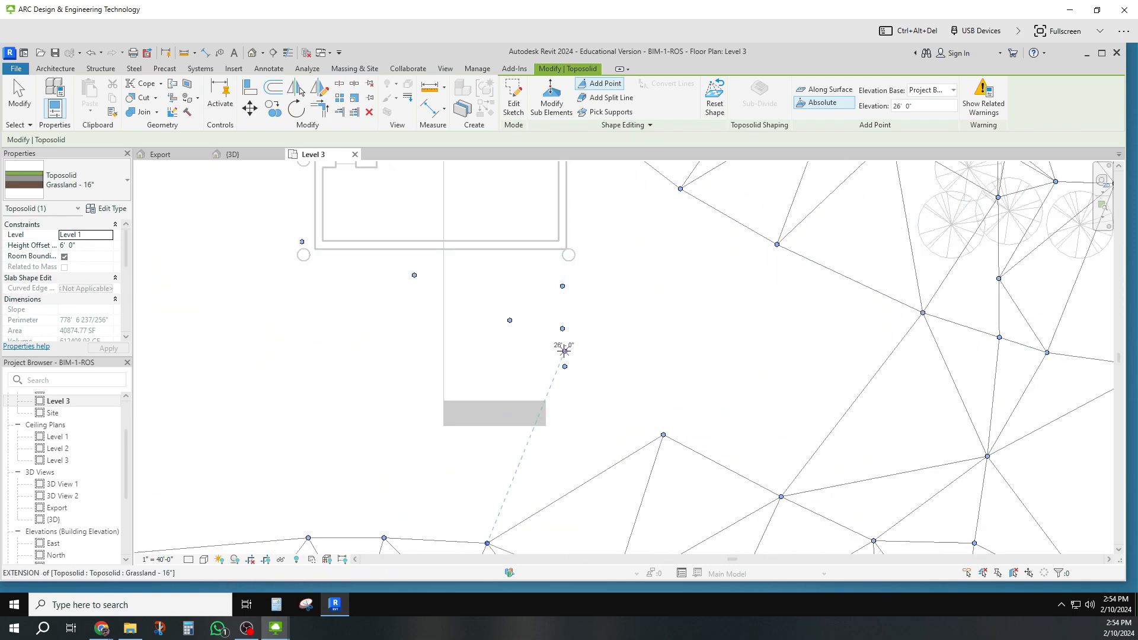
pyautogui.click(562, 351)
pyautogui.click(562, 405)
pyautogui.click(563, 454)
pyautogui.click(562, 505)
pyautogui.click(562, 538)
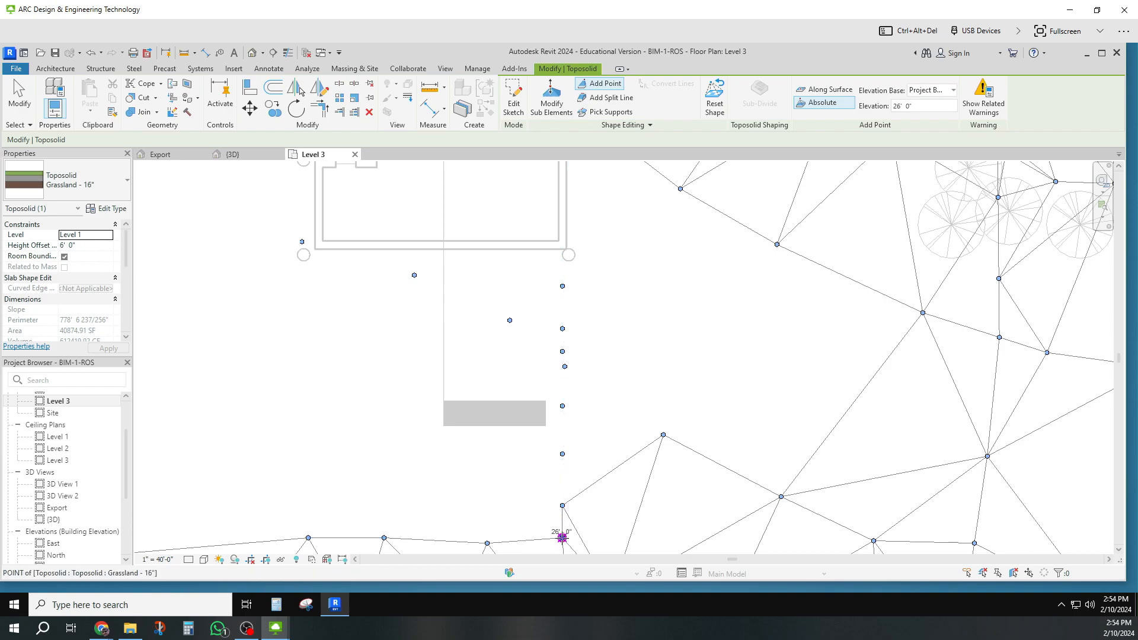
pyautogui.scroll(2, 563, 543)
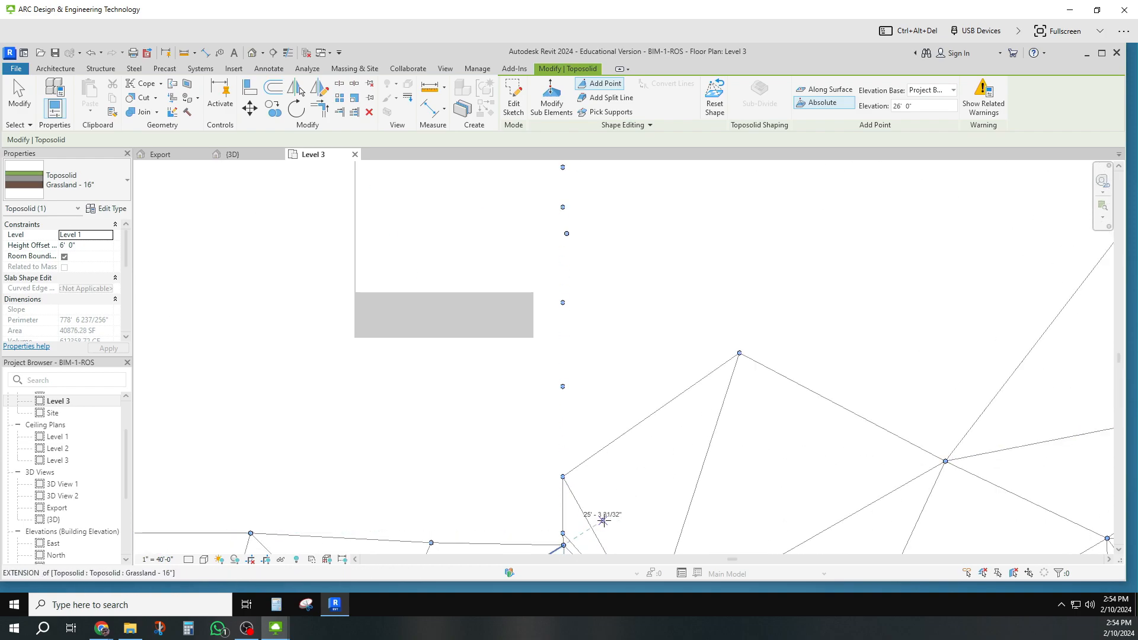
pyautogui.scroll(2, 602, 516)
pyautogui.scroll(-3, 604, 517)
pyautogui.scroll(-4, 602, 519)
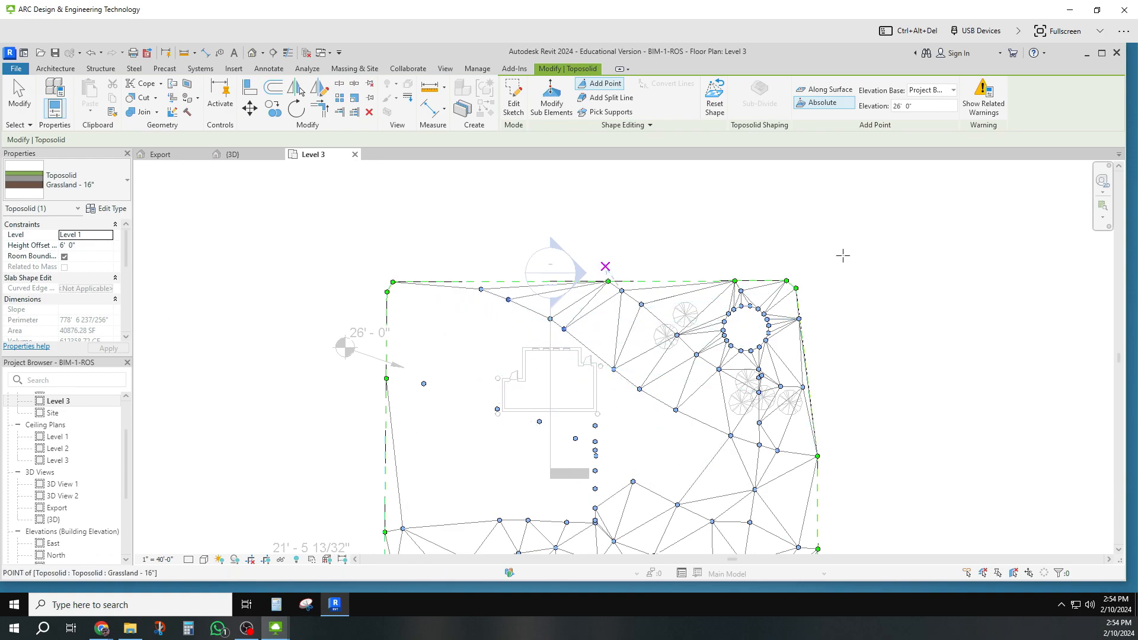
pyautogui.press('Escape')
pyautogui.press('Escape')
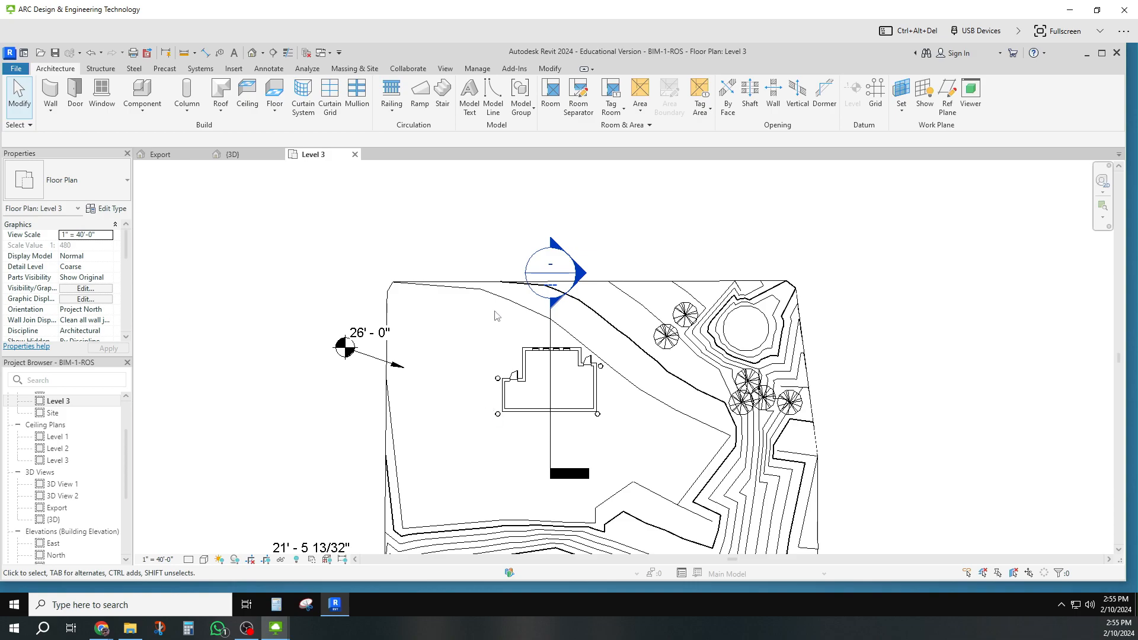
# Step: Inspect the house's west exterior wall in the plan and check its base constraint and offset
pyautogui.scroll(3, 525, 389)
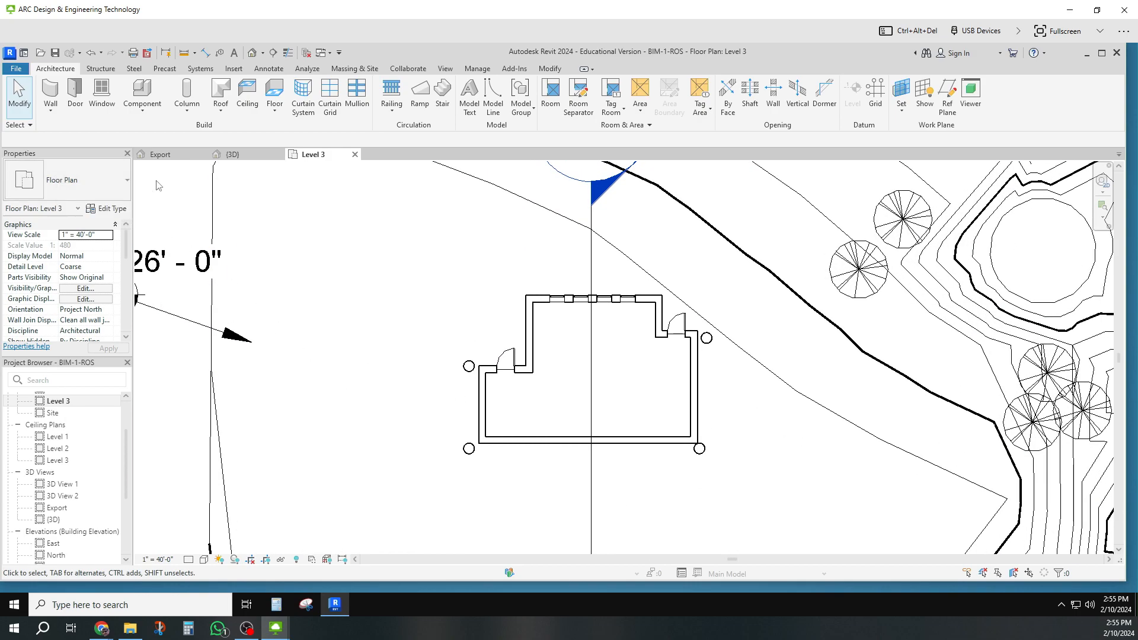
pyautogui.click(482, 415)
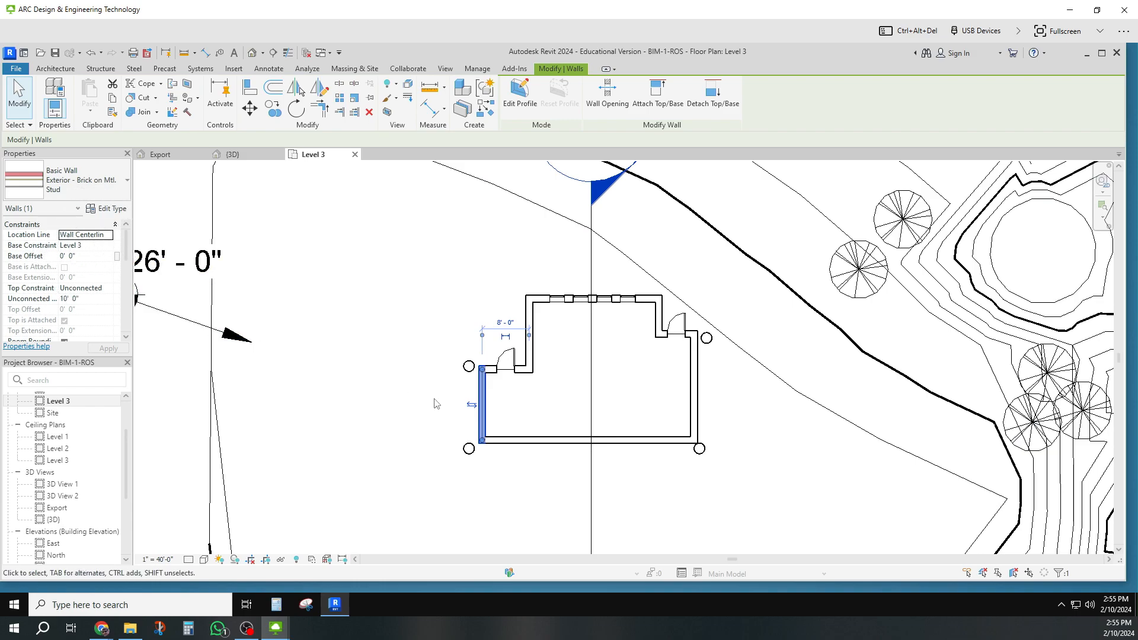
pyautogui.click(417, 409)
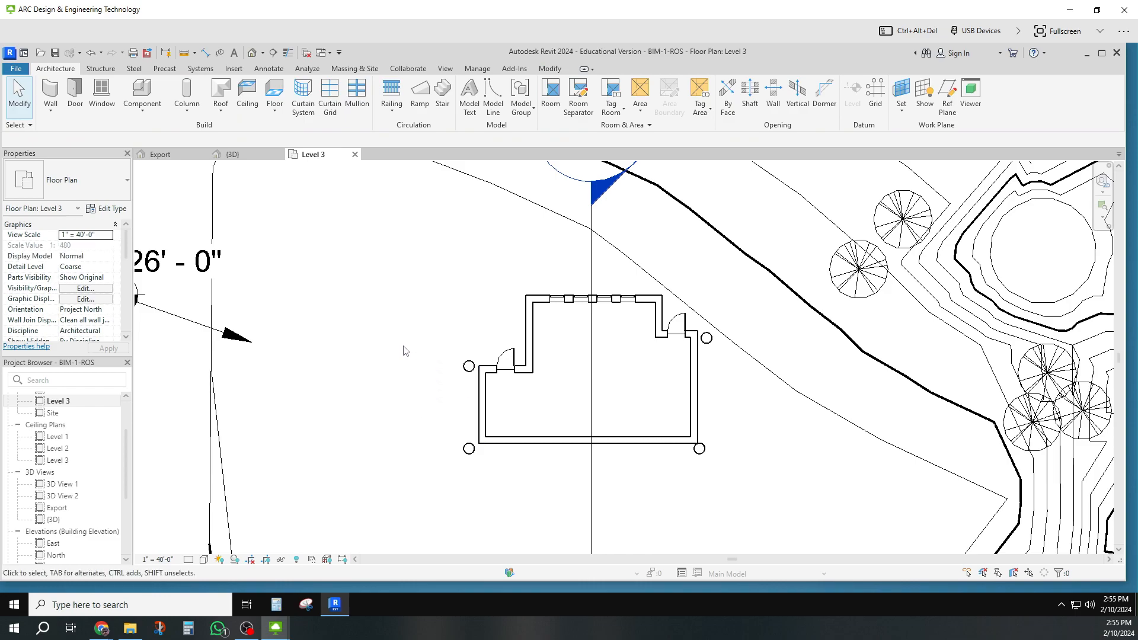
pyautogui.click(380, 370)
pyautogui.click(379, 366)
pyautogui.scroll(-2, 383, 374)
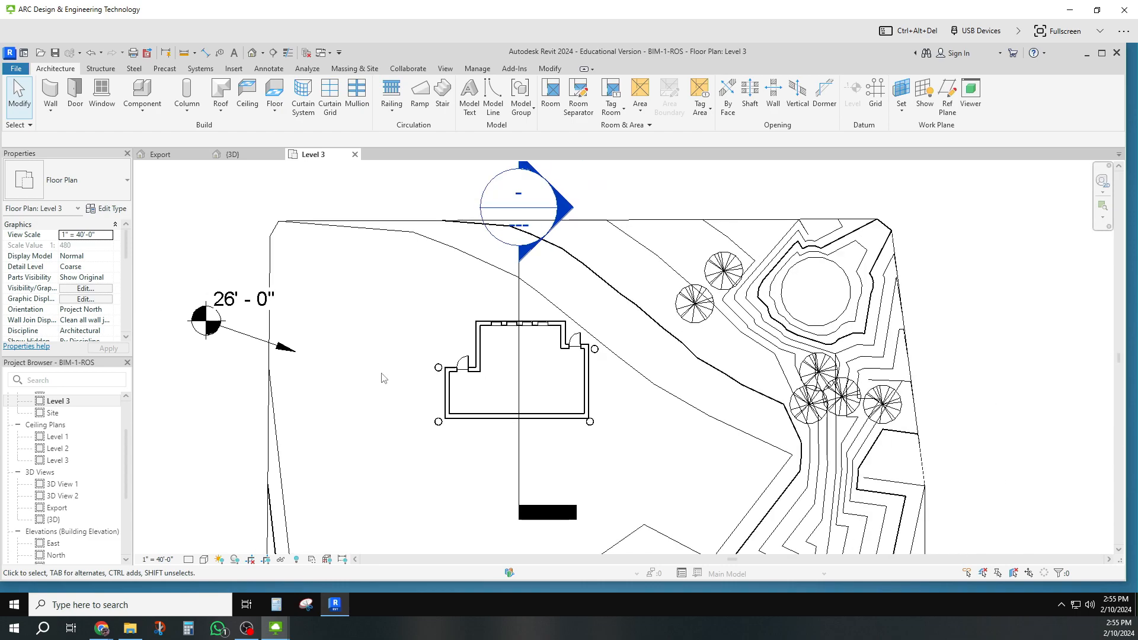
pyautogui.scroll(-3, 382, 378)
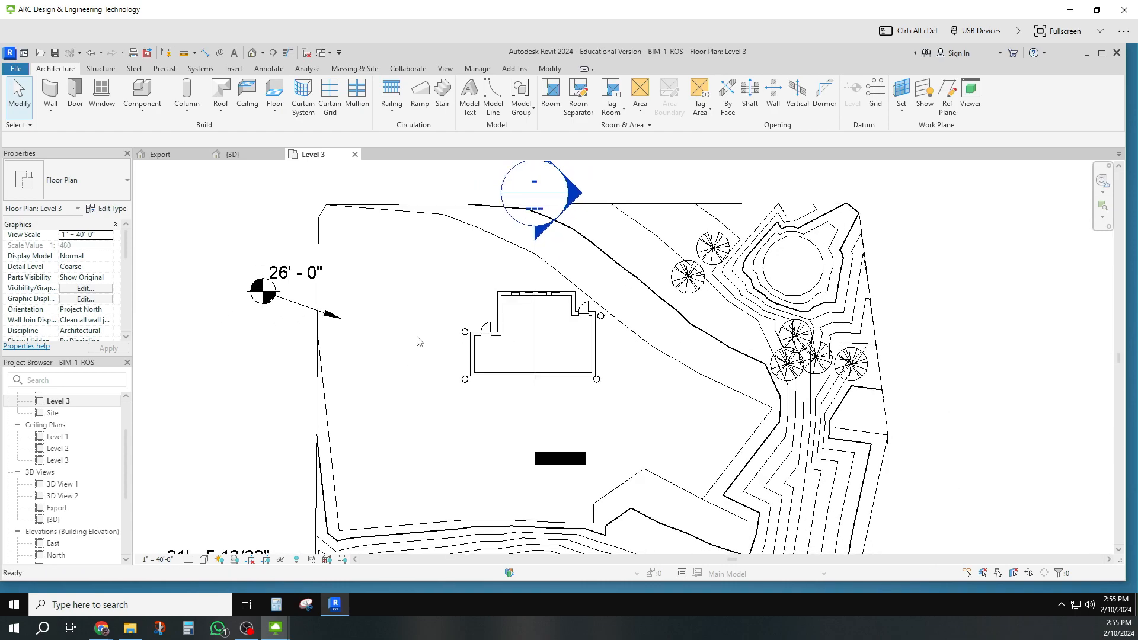
pyautogui.click(466, 348)
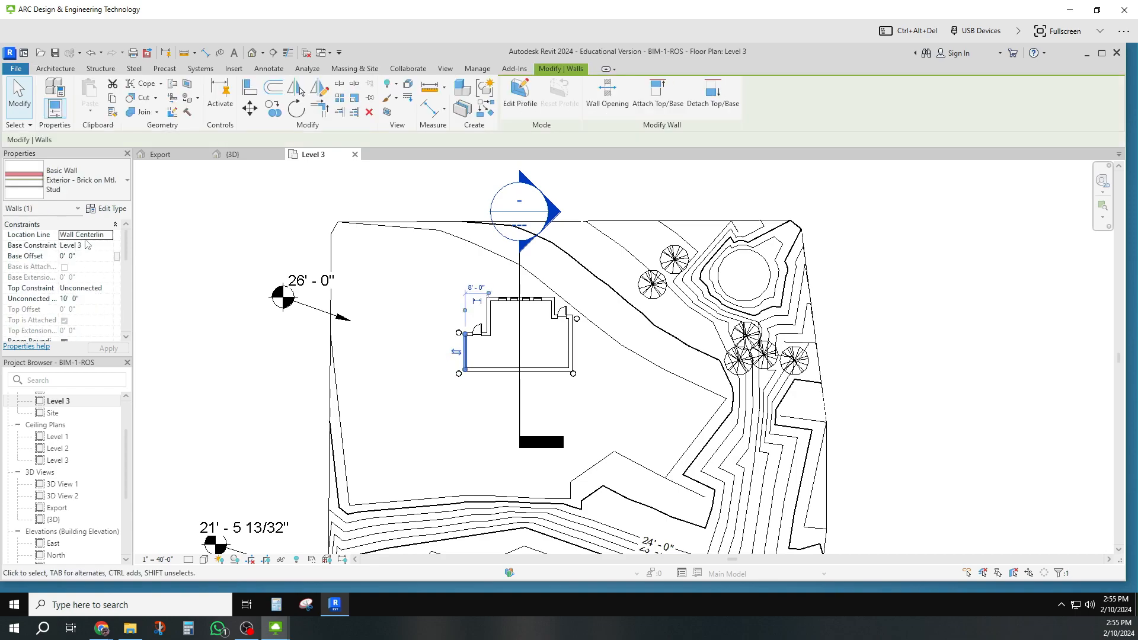
# Step: Open the East elevation and check the height of Level 3 against the terrain
pyautogui.click(53, 543)
pyautogui.scroll(-3, 520, 347)
pyautogui.scroll(3, 498, 350)
pyautogui.scroll(5, 504, 348)
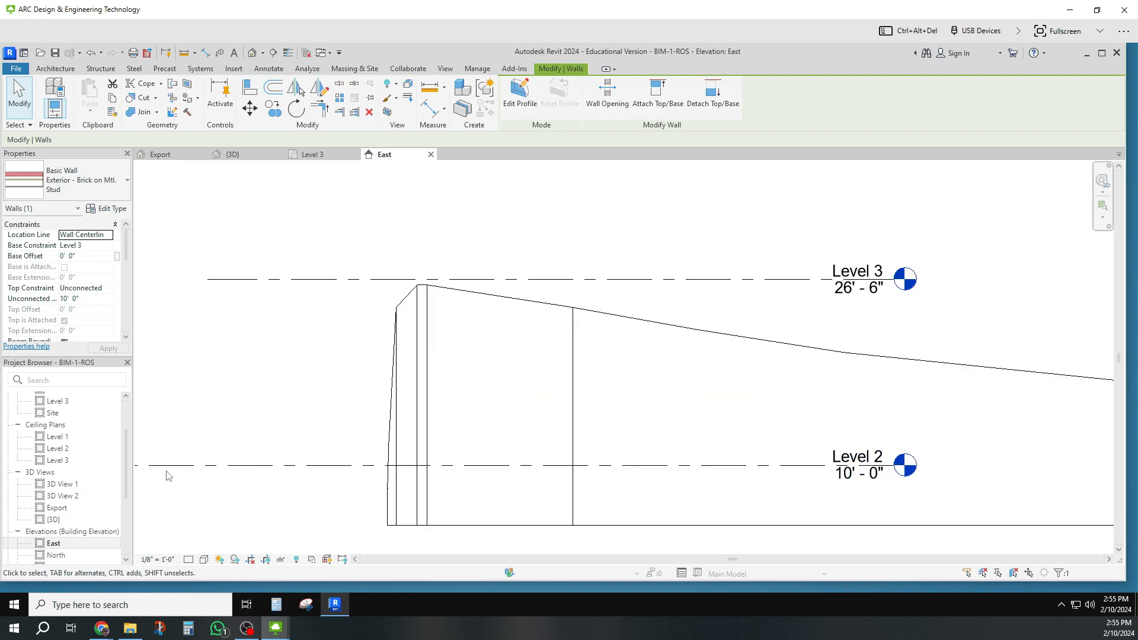
# Step: In the Level 3 plan, modify the toposolid's sub-elements by setting all interior points around the house to an elevation of 25.75
pyautogui.doubleClick(57, 402)
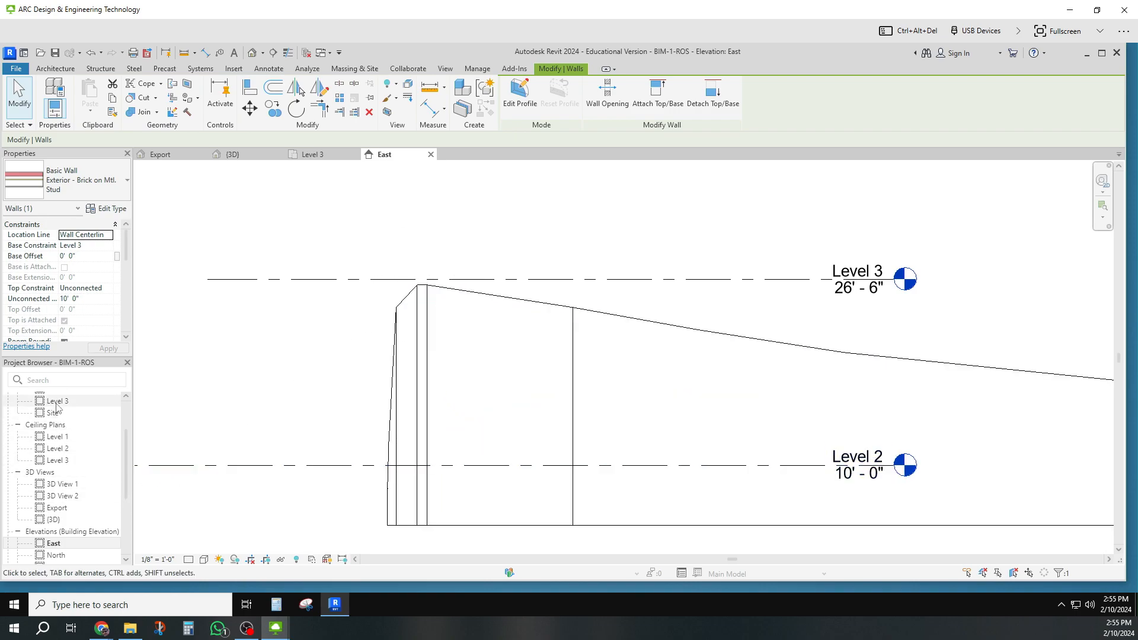
pyautogui.scroll(-2, 388, 390)
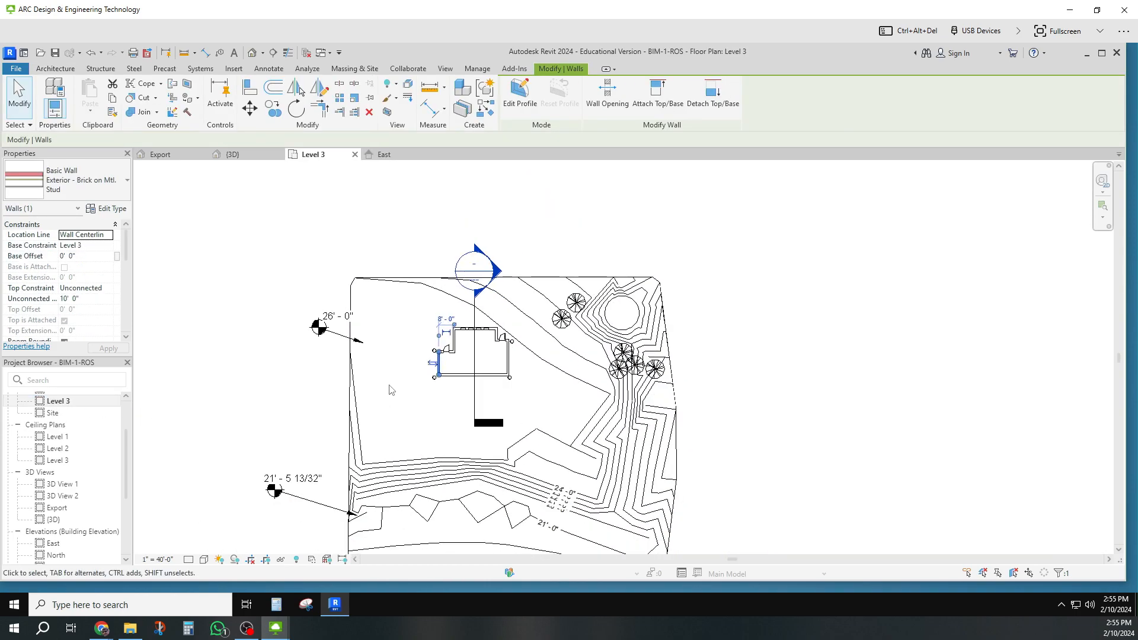
pyautogui.click(386, 463)
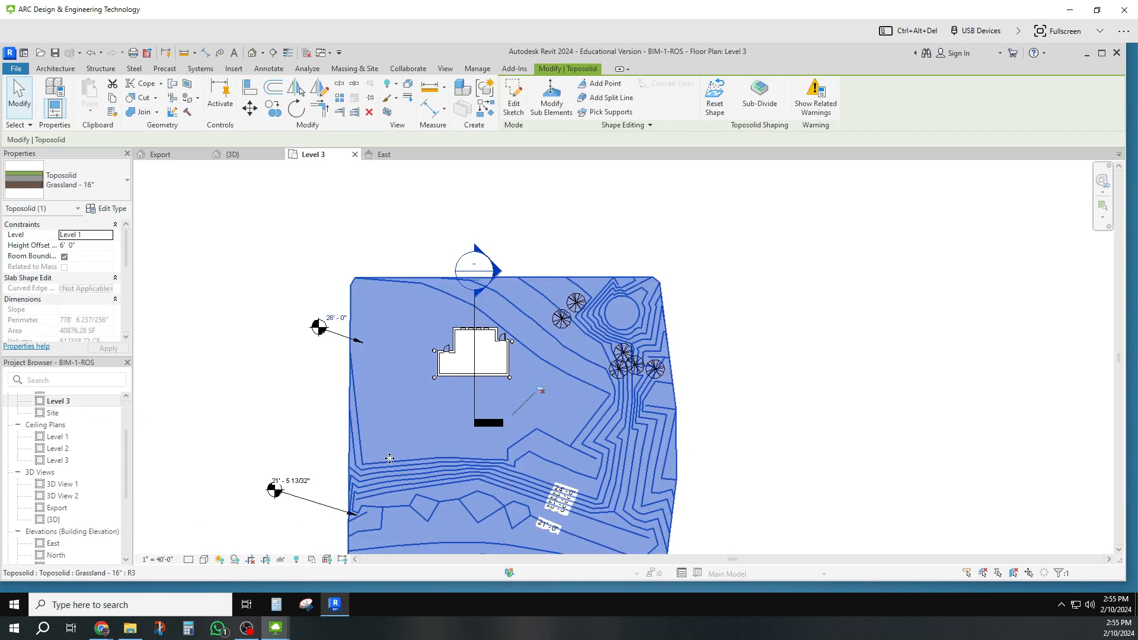
pyautogui.click(551, 98)
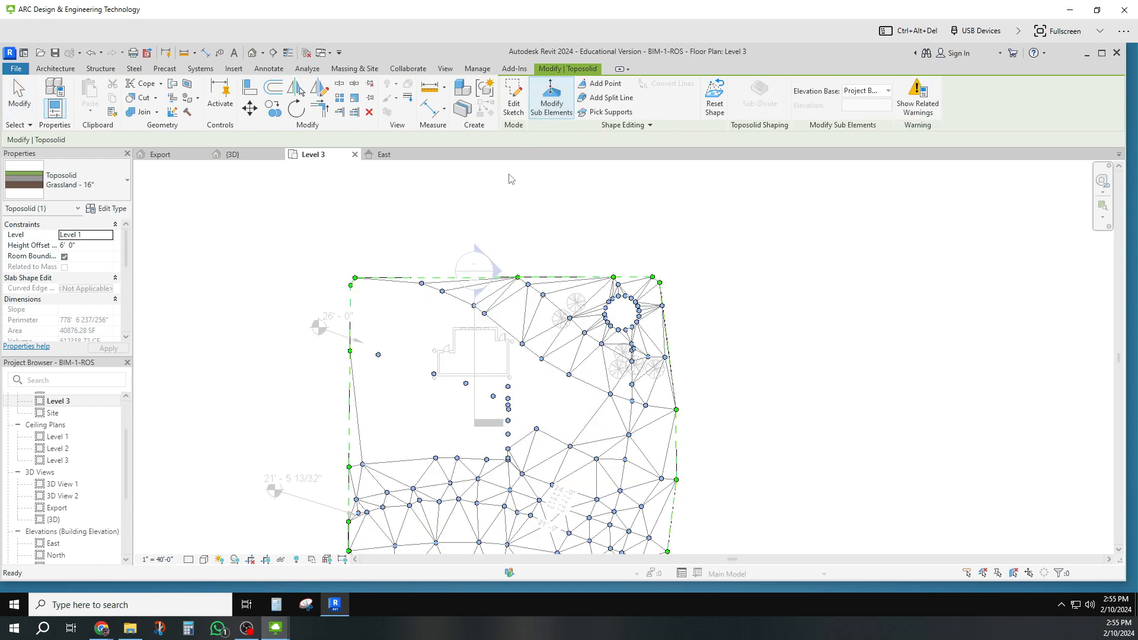
pyautogui.moveTo(367, 264); pyautogui.dragTo(515, 464)
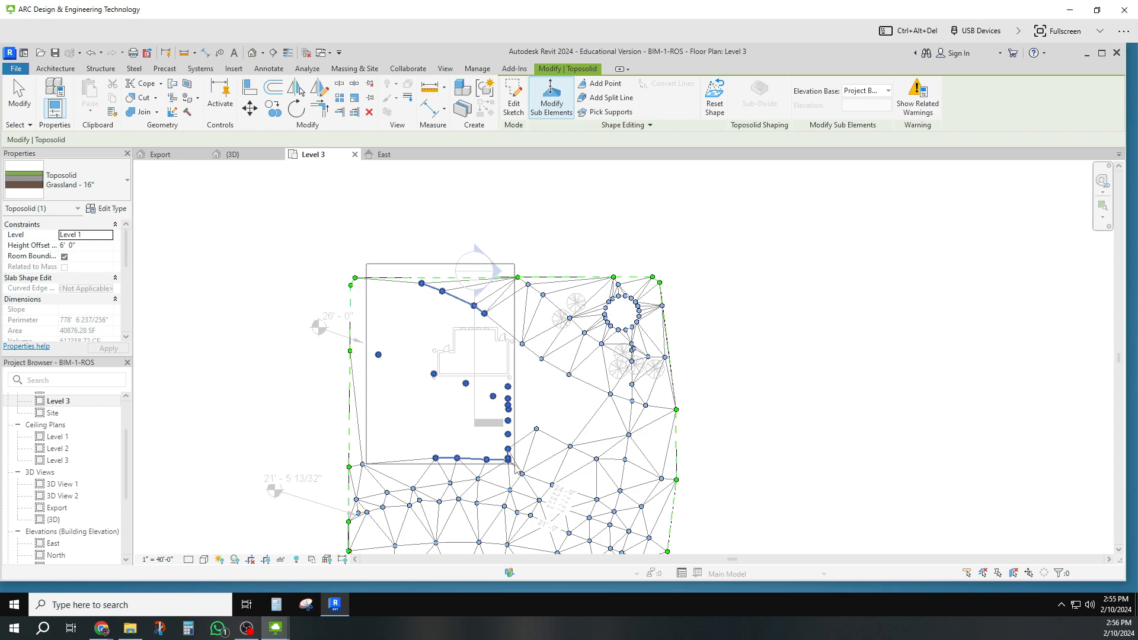
pyautogui.moveTo(514, 464); pyautogui.dragTo(516, 466)
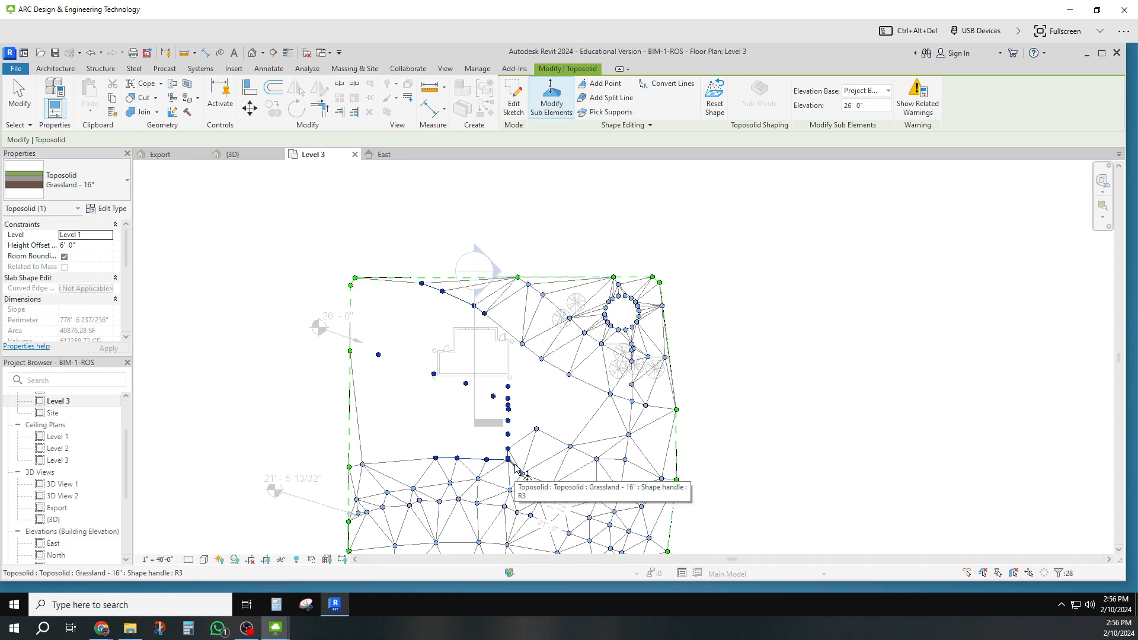
pyautogui.moveTo(863, 105); pyautogui.dragTo(826, 104)
pyautogui.write('2')
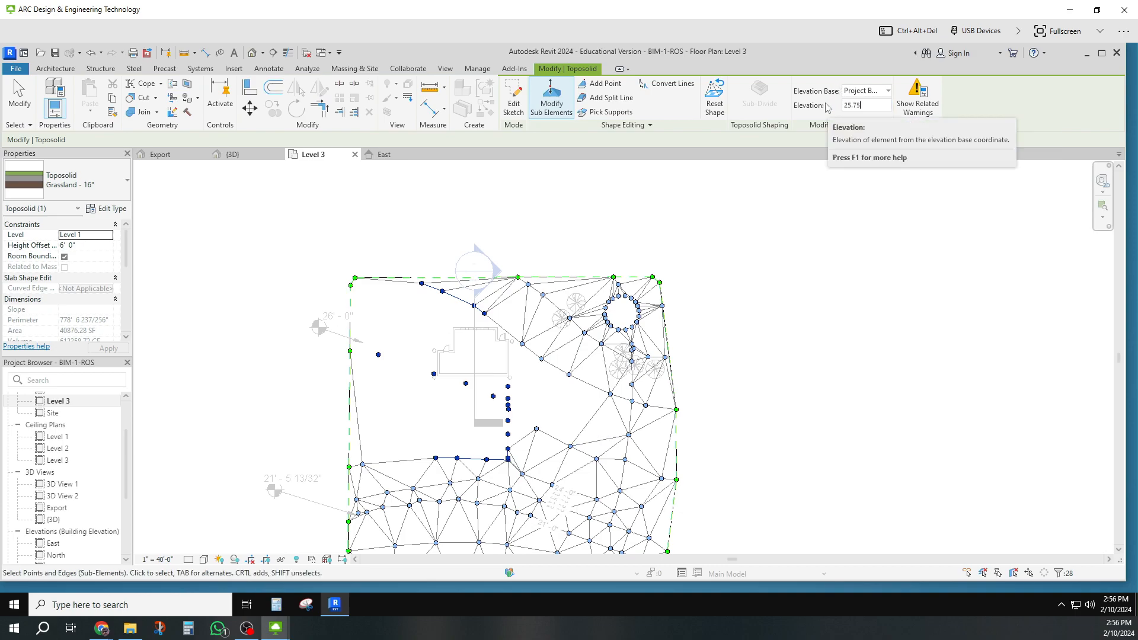
pyautogui.write('5.75')
pyautogui.press('Return')
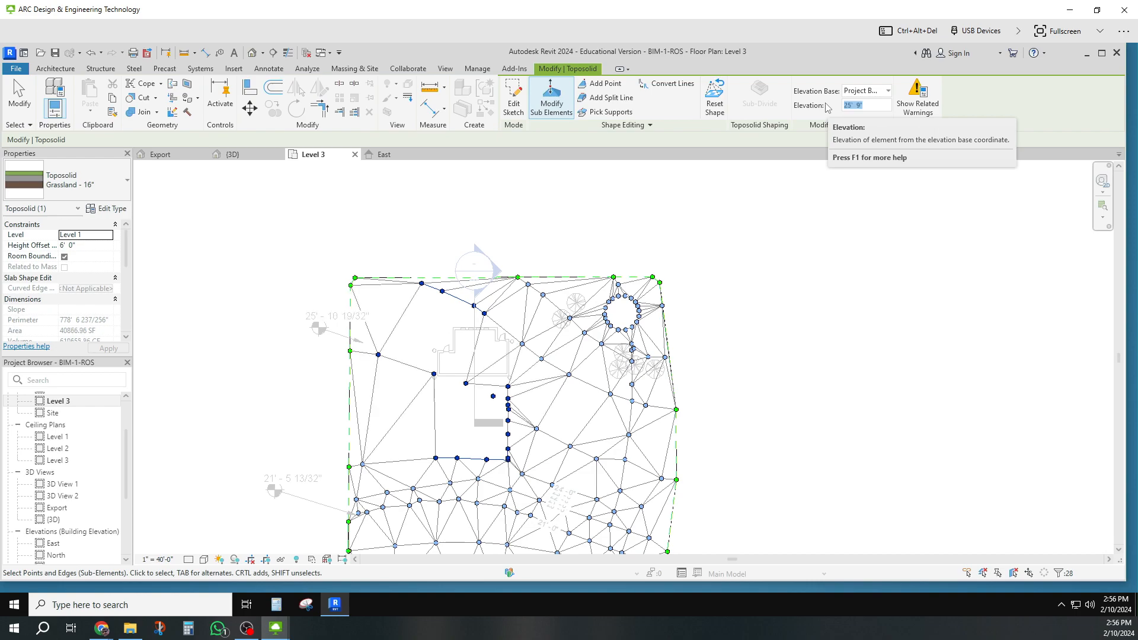
# Step: Set the toposolid's interior point near the southwest end of the pad to elevation 25.75 and check the point west of the house
pyautogui.click(364, 465)
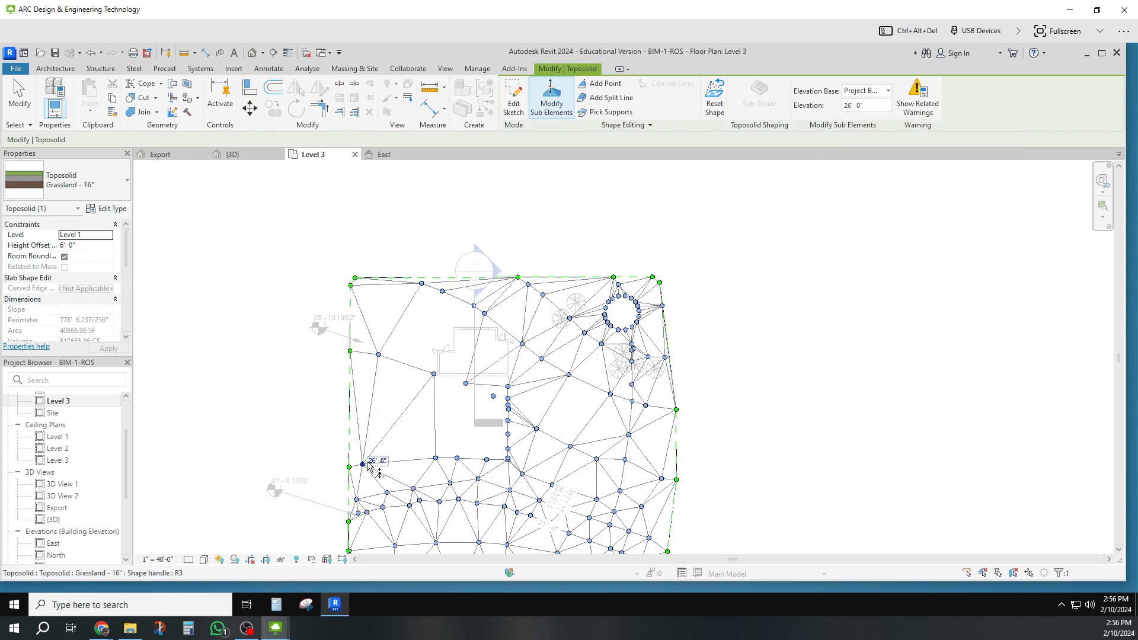
pyautogui.moveTo(812, 108); pyautogui.dragTo(785, 107)
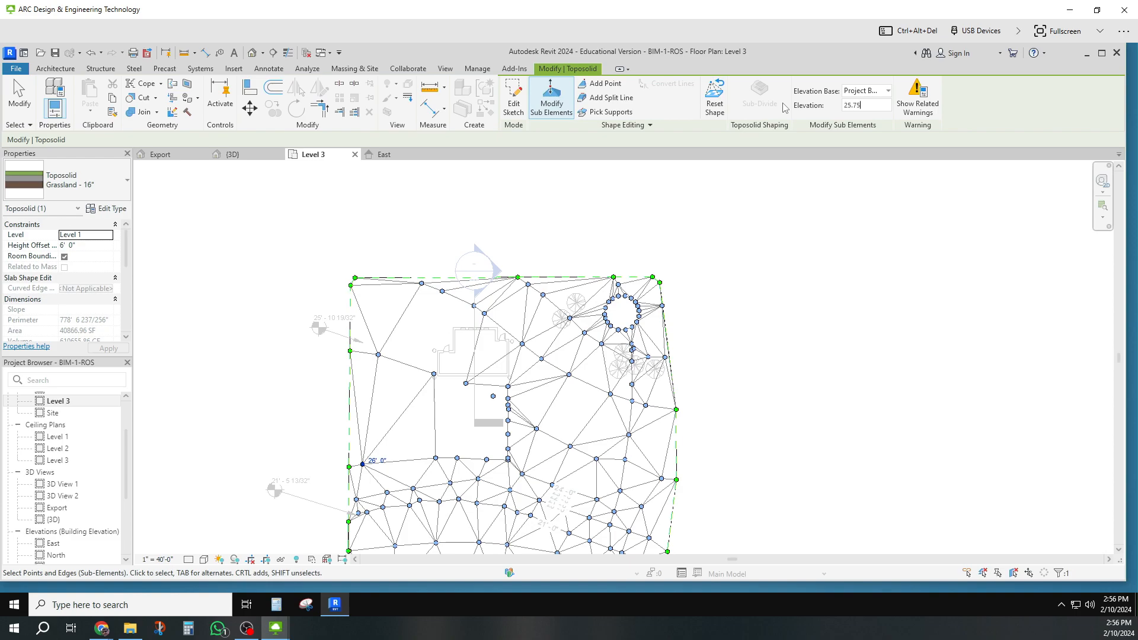
pyautogui.write('25.75')
pyautogui.press('Return')
pyautogui.click(378, 355)
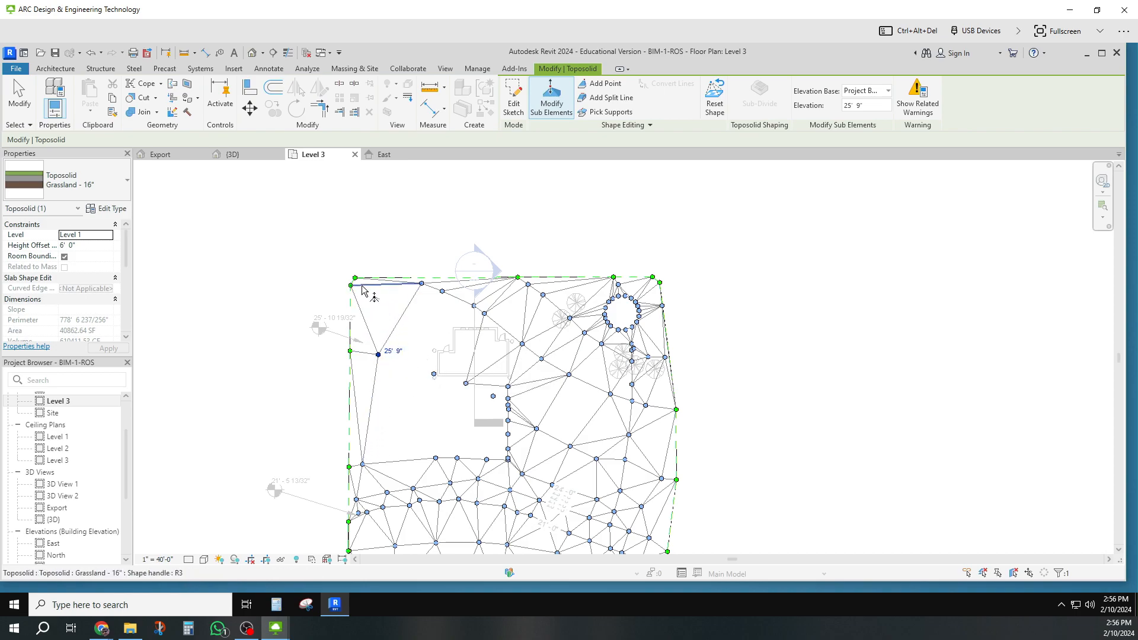
# Step: Add five toposolid points at absolute elevation 25' 9" along the pad's northwest side, deleting the invalid spot dimension, and finish shape editing
pyautogui.click(591, 87)
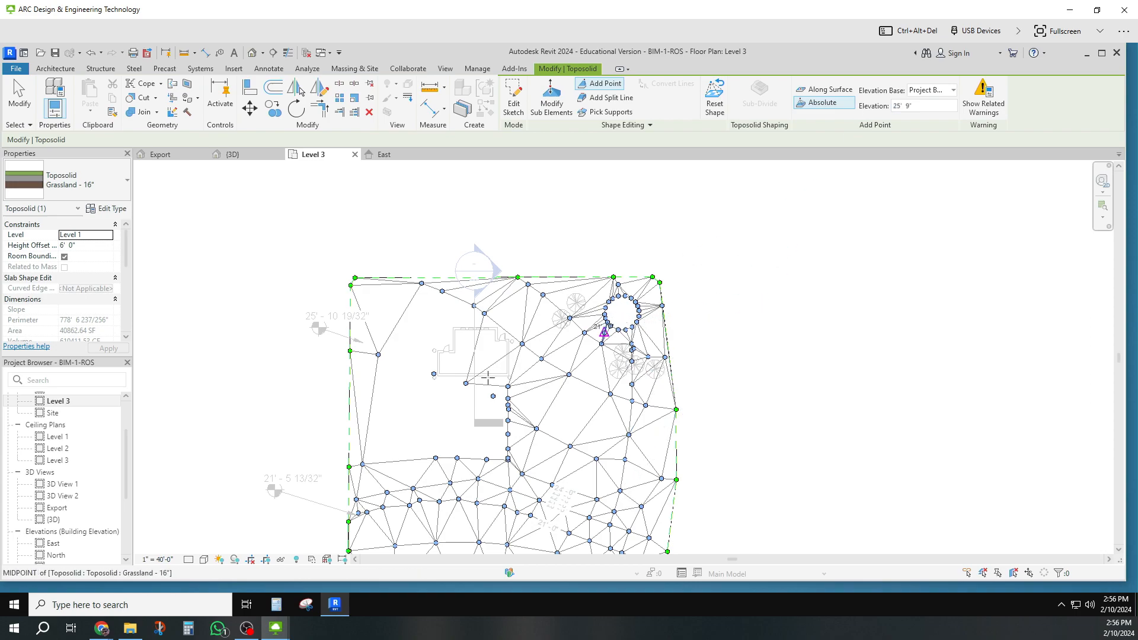
pyautogui.click(369, 331)
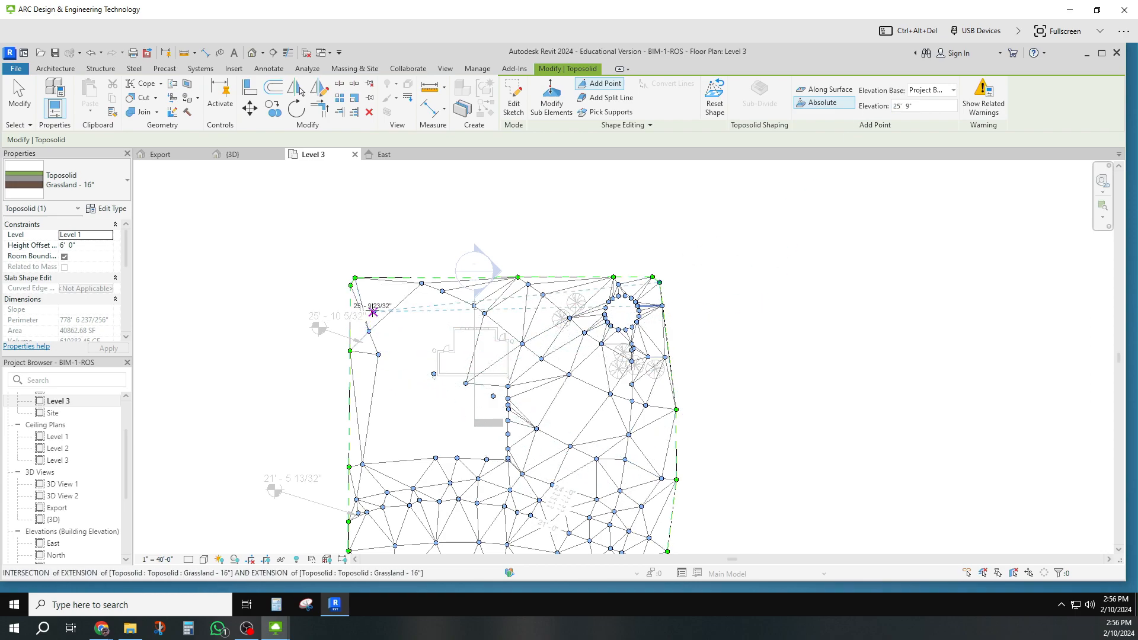
pyautogui.click(373, 307)
pyautogui.click(371, 289)
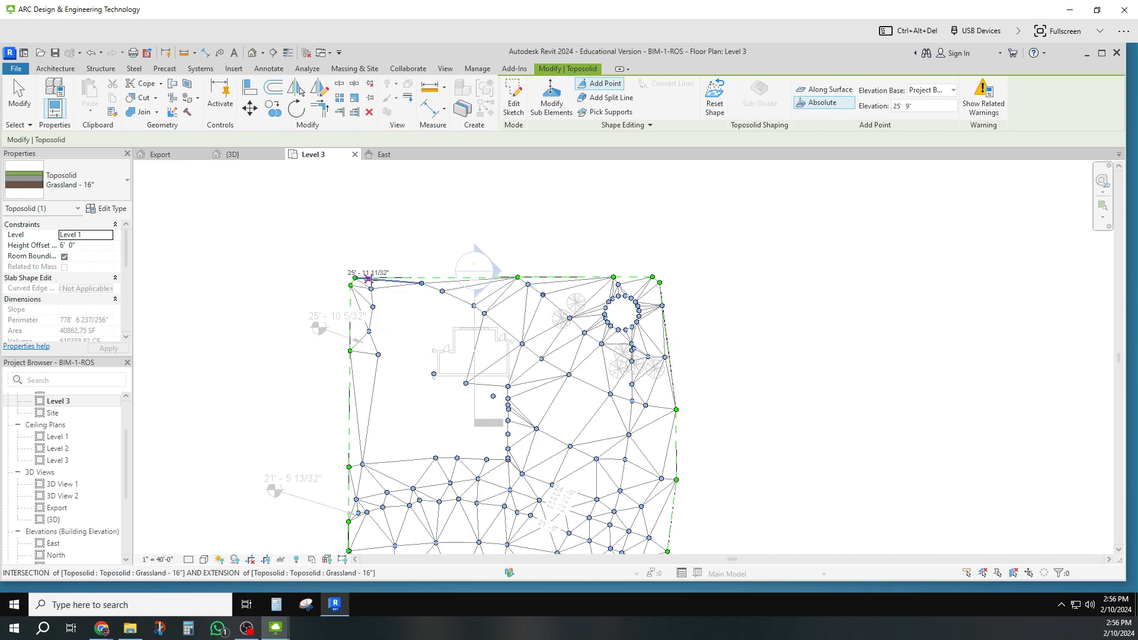
pyautogui.click(368, 278)
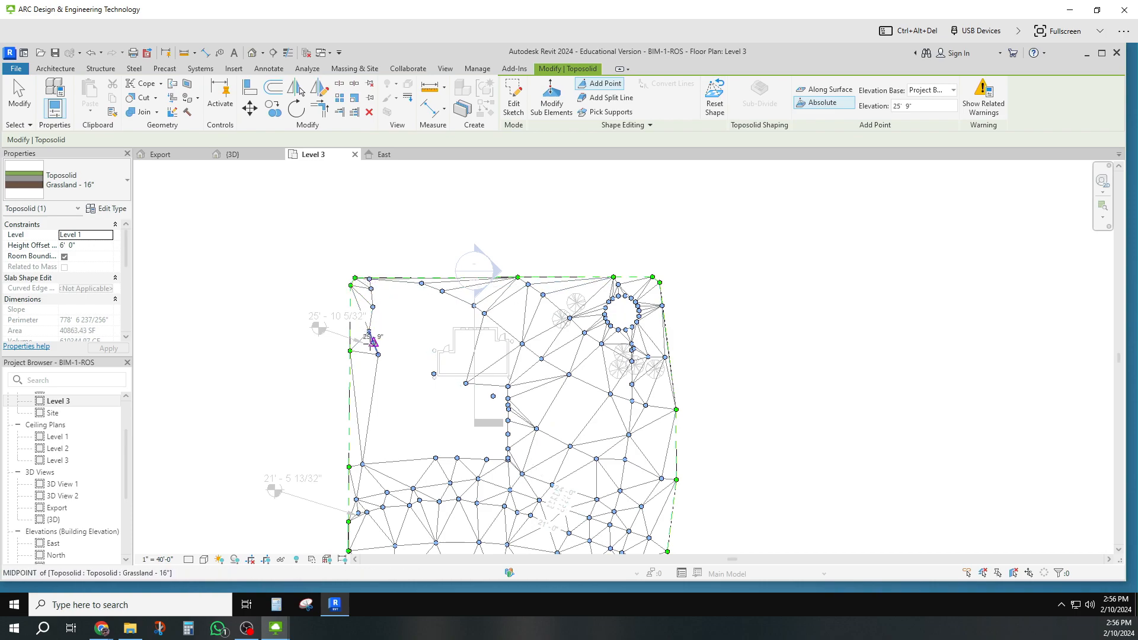
pyautogui.scroll(2, 368, 348)
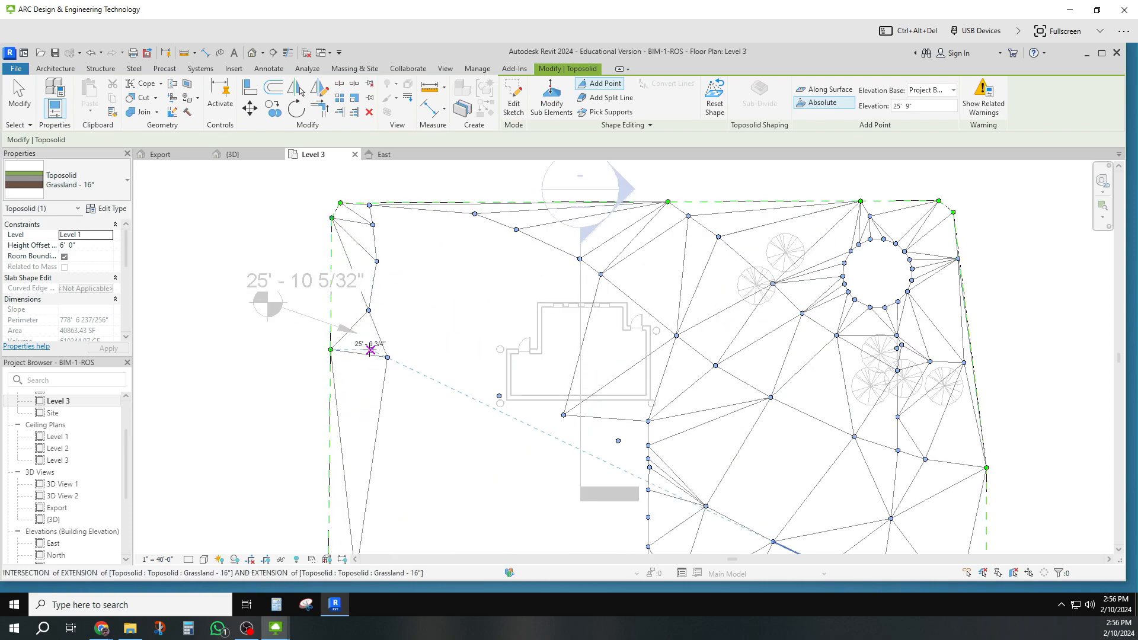
pyautogui.click(371, 355)
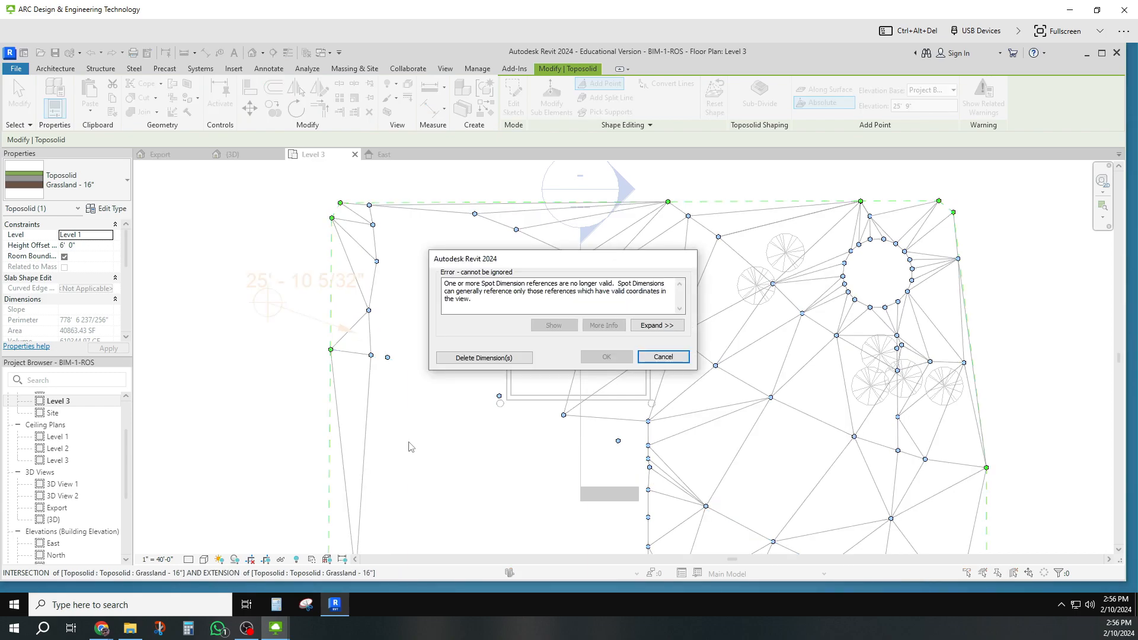
pyautogui.click(484, 358)
pyautogui.moveTo(480, 372); pyautogui.dragTo(472, 278, button='middle')
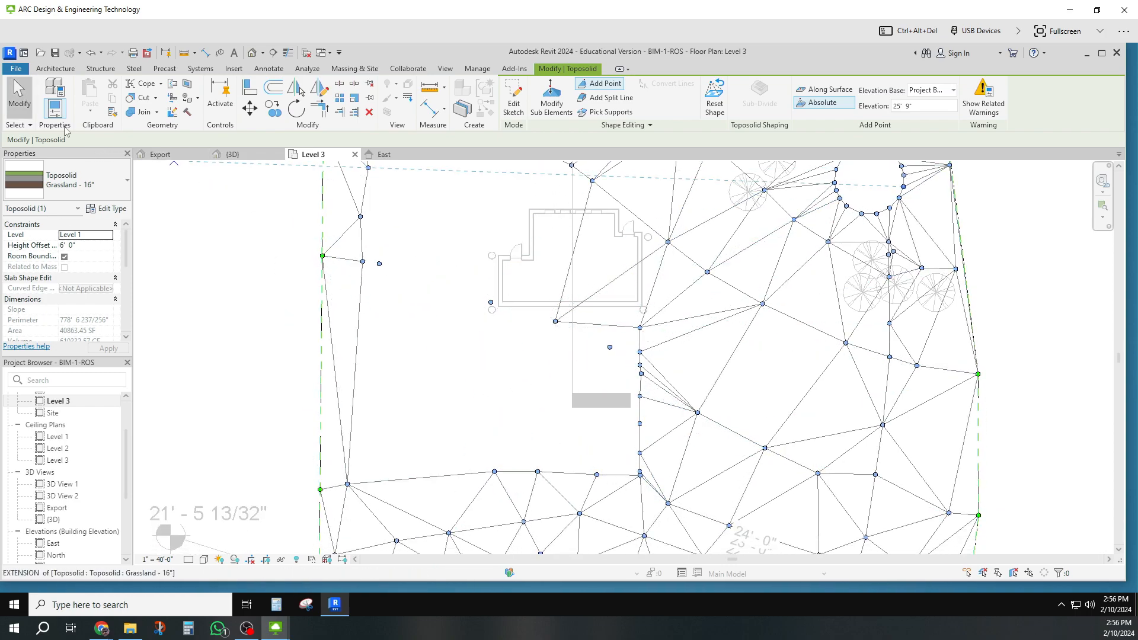
pyautogui.click(19, 96)
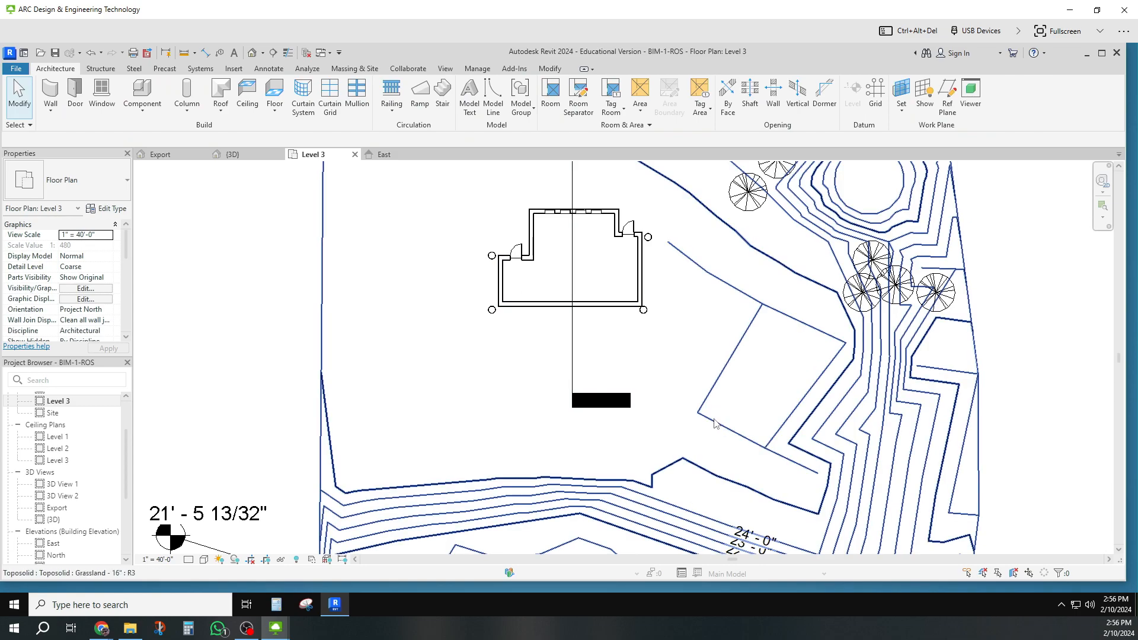
# Step: Check the elevations of the toposolid points south, north and east of the house, and leave shape editing
pyautogui.click(601, 411)
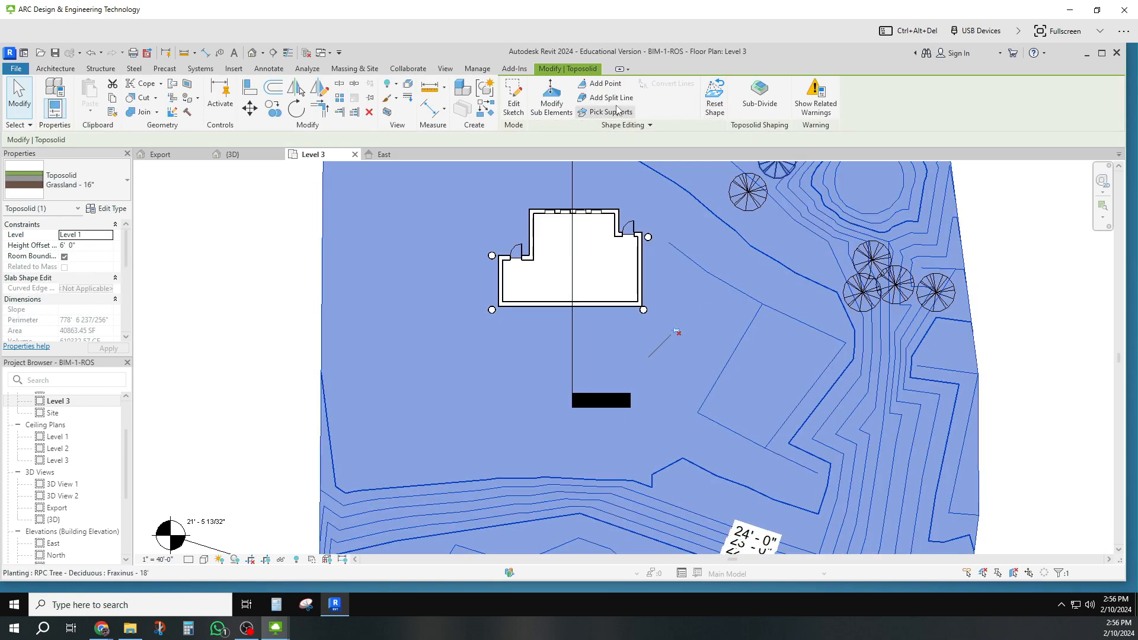
pyautogui.click(552, 98)
pyautogui.click(555, 322)
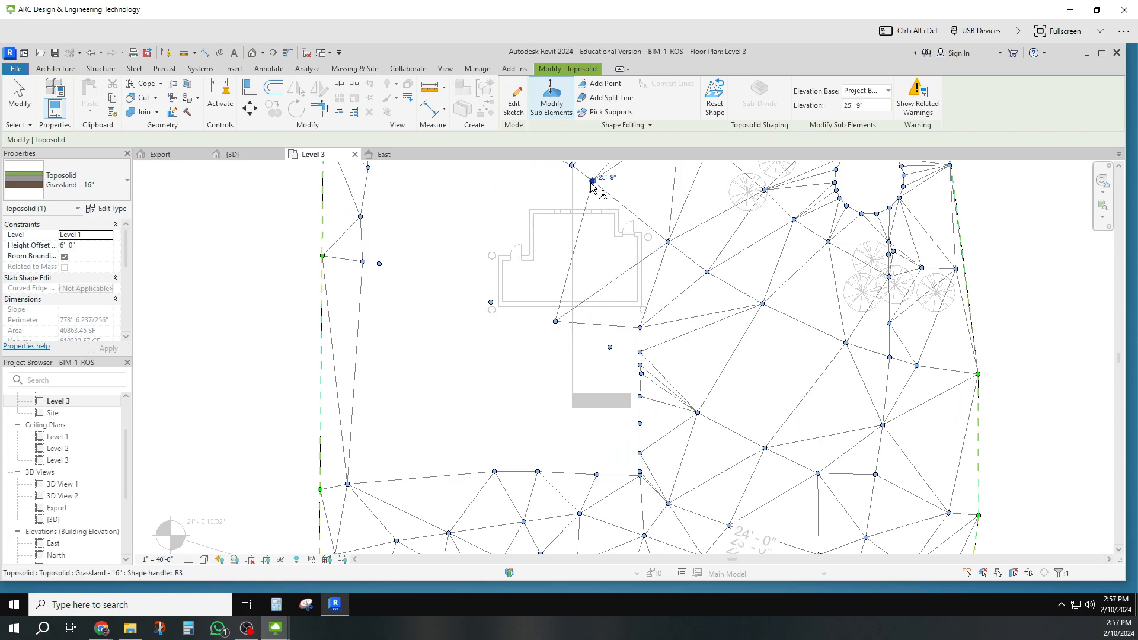
pyautogui.click(668, 241)
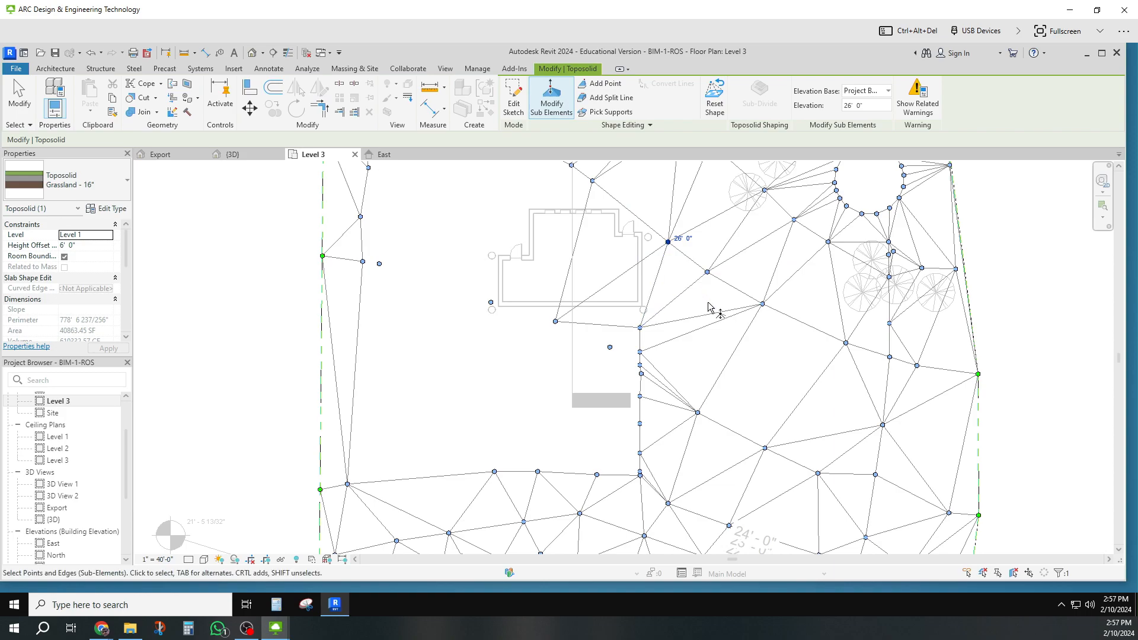
pyautogui.press('Escape')
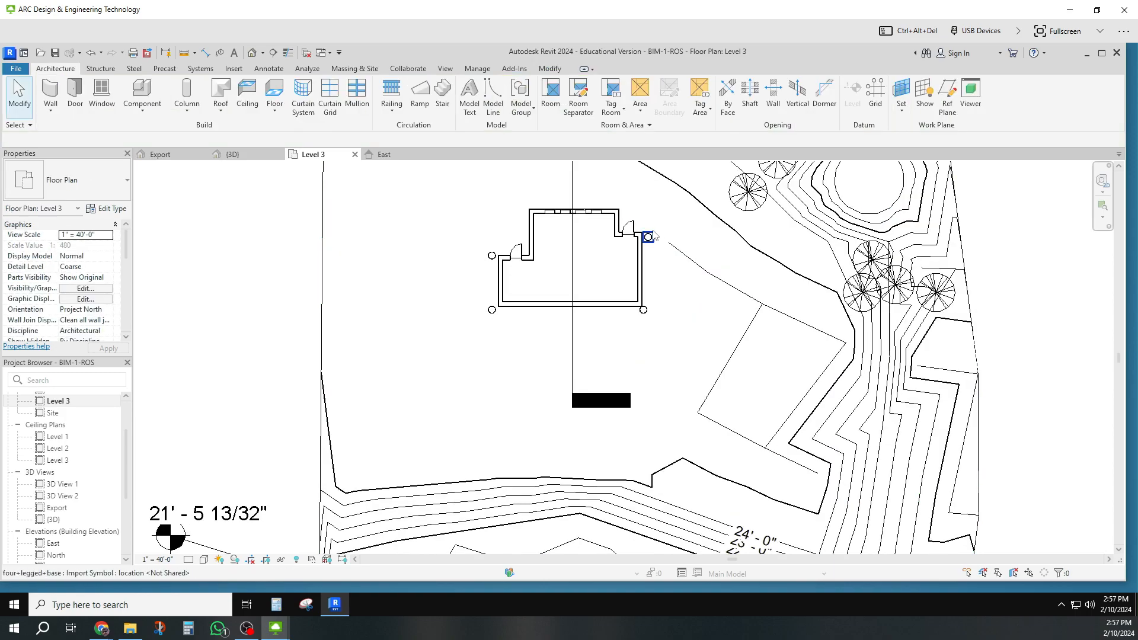
pyautogui.click(712, 279)
pyautogui.press('Escape')
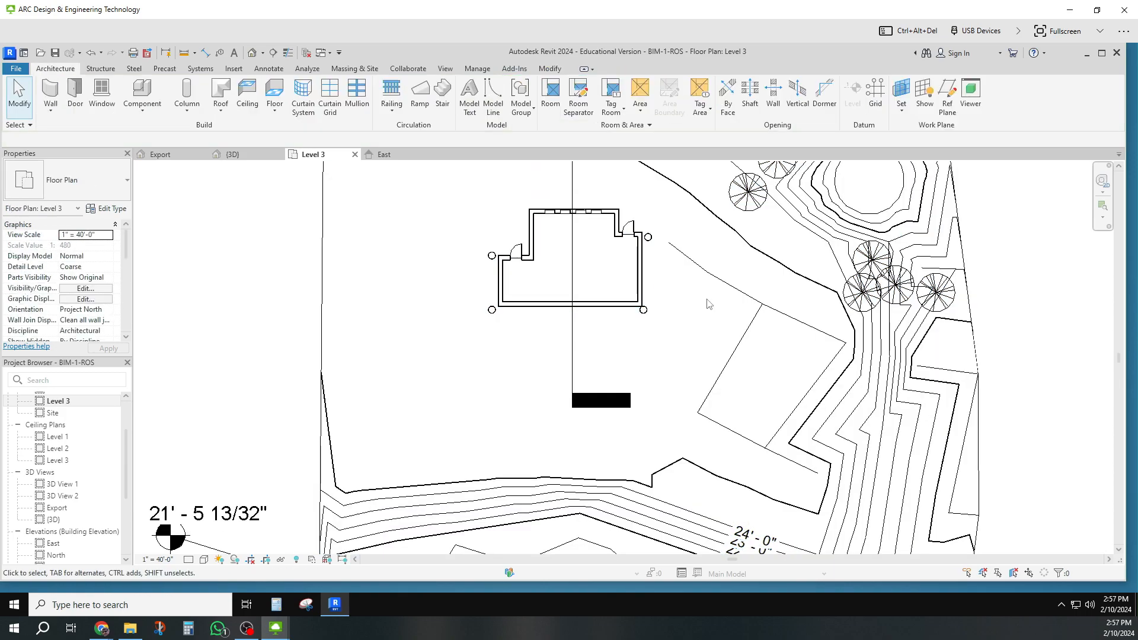
# Step: Start an architectural floor of type Generic - 12" on Level 3 with a height offset of -0' 6"
pyautogui.scroll(-2, 692, 325)
pyautogui.scroll(-1, 611, 324)
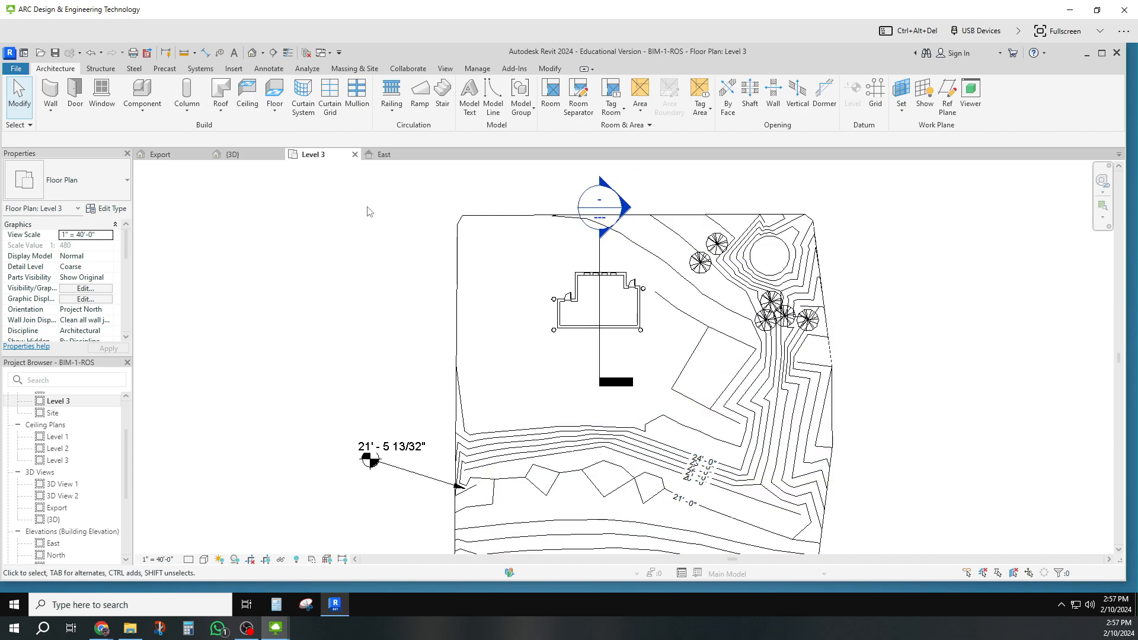
pyautogui.click(275, 113)
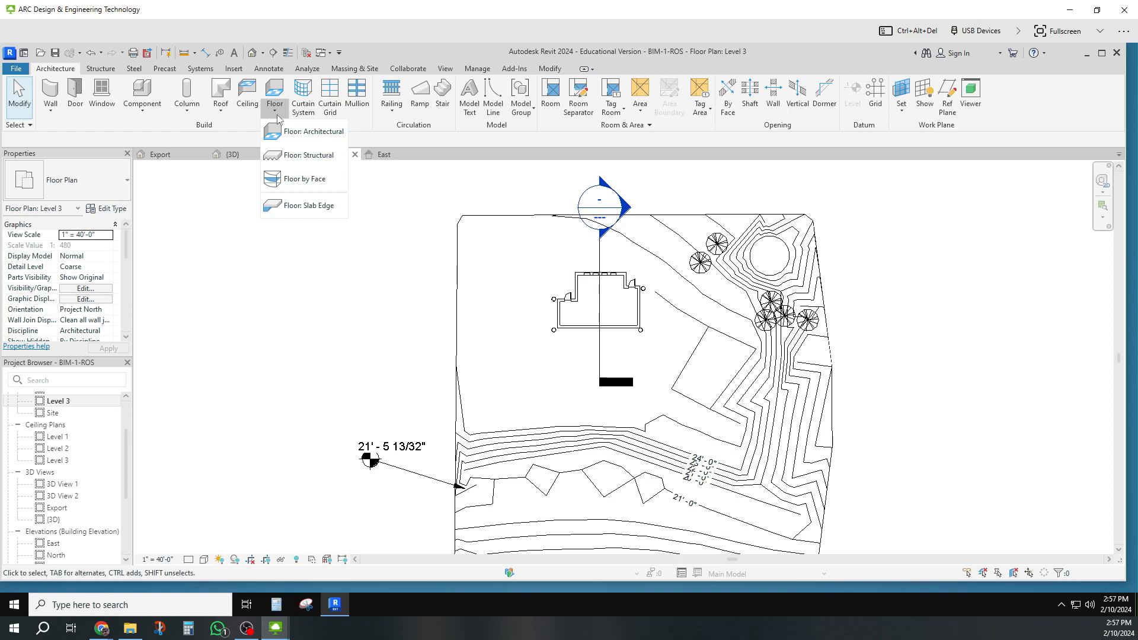
pyautogui.click(302, 132)
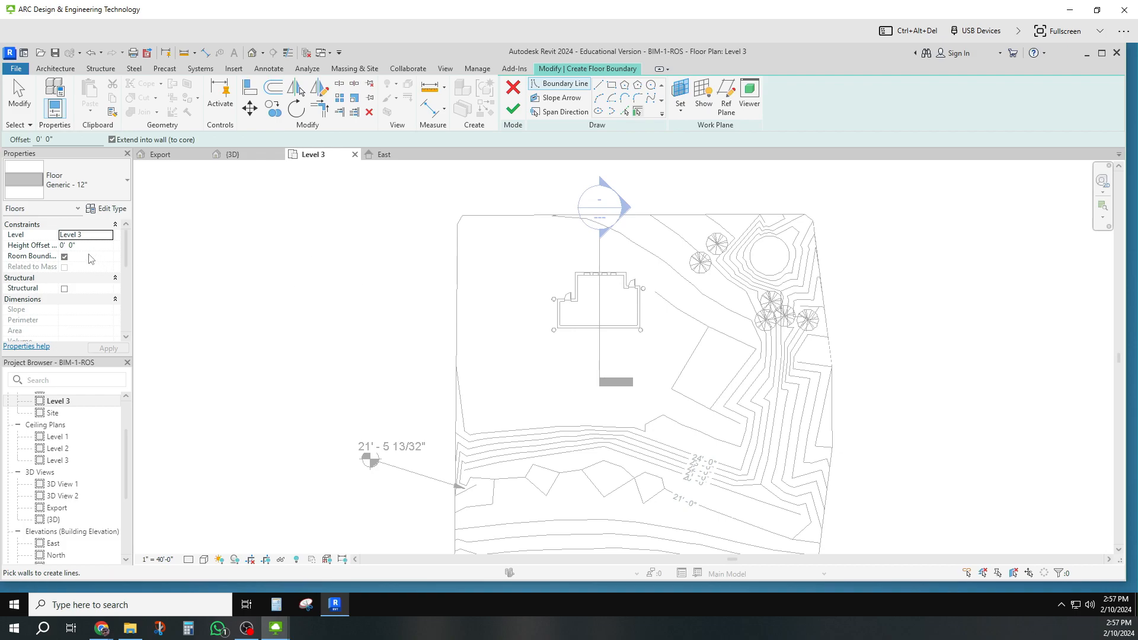
pyautogui.press('Tab')
pyautogui.write('-')
pyautogui.press('Return')
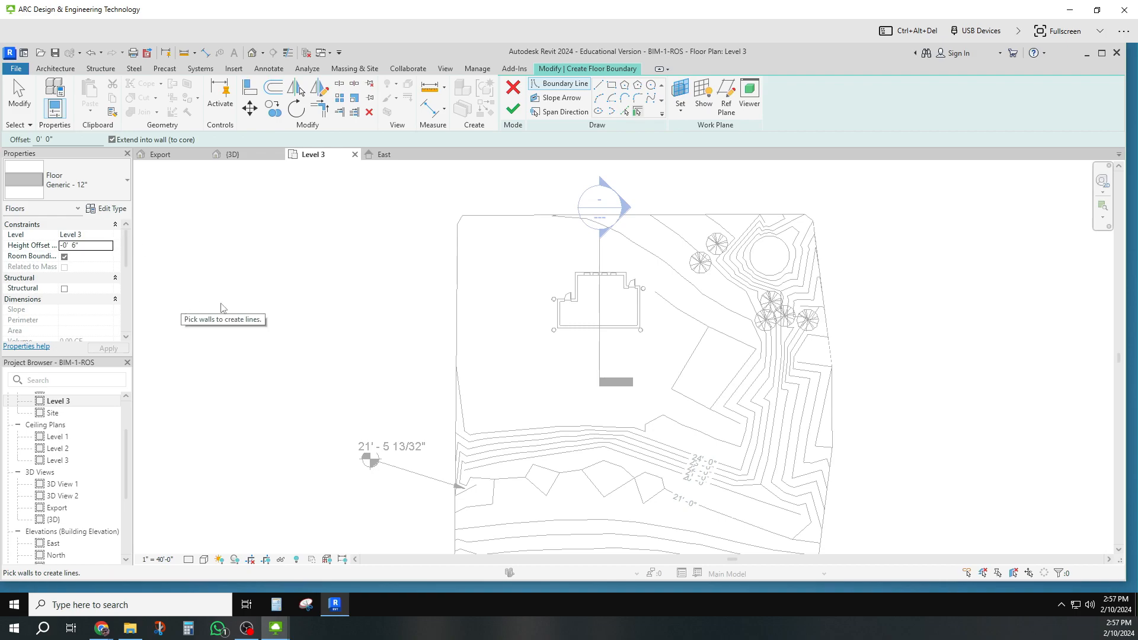
pyautogui.press('ctrl')
# Step: Sketch a straight floor boundary line about 37' long running north from the top of the house's west exterior wall
pyautogui.click(599, 85)
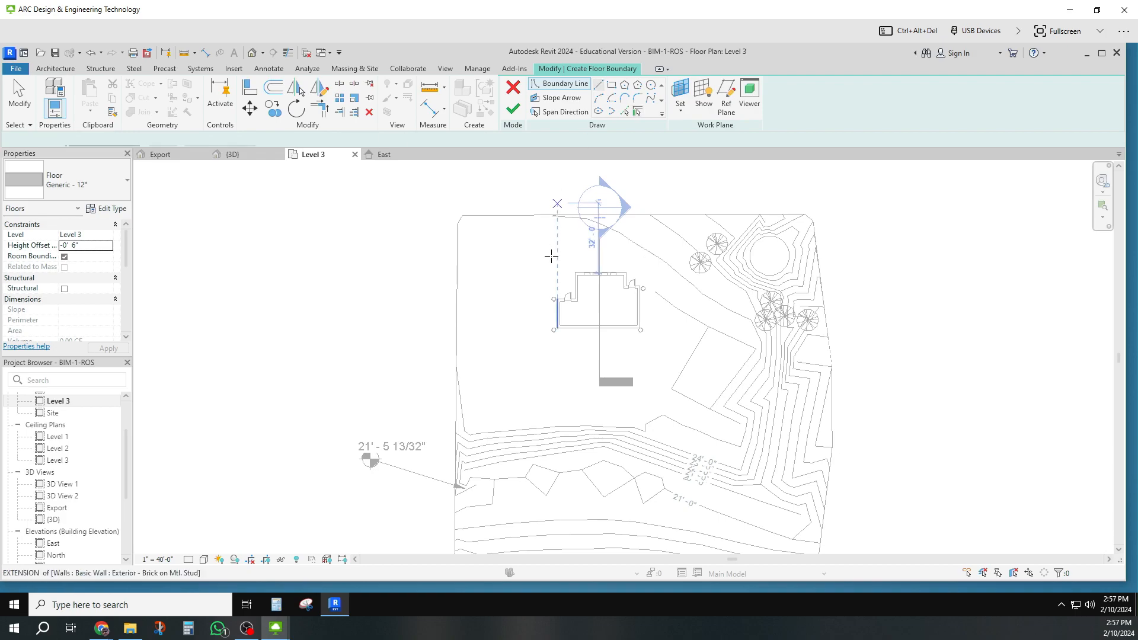
pyautogui.scroll(5, 556, 289)
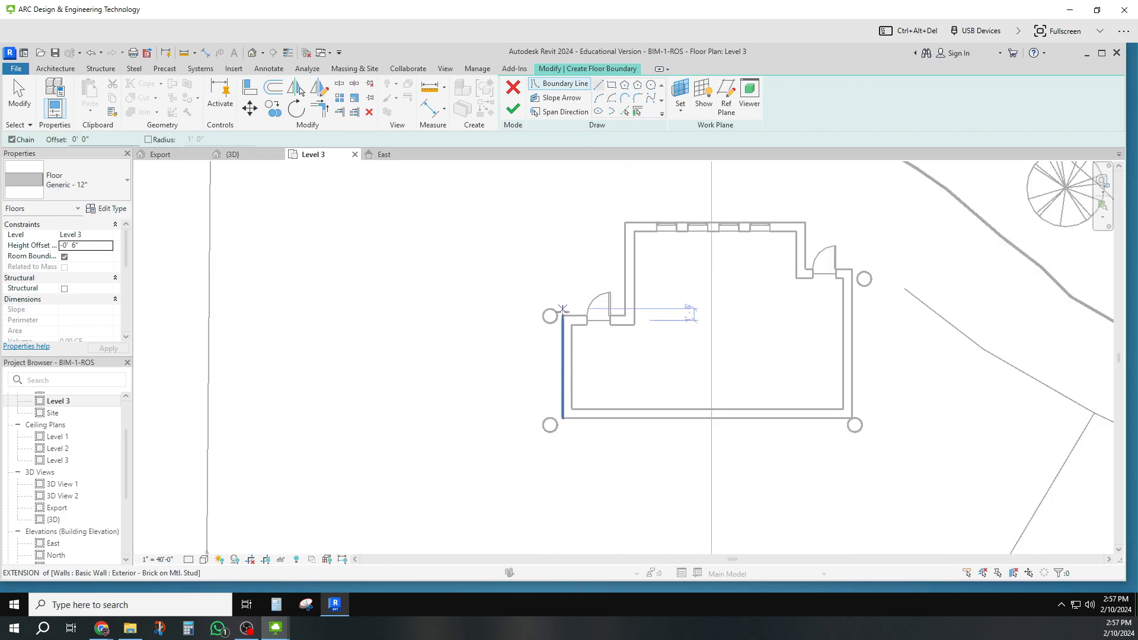
pyautogui.click(562, 315)
pyautogui.scroll(-3, 561, 279)
pyautogui.moveTo(573, 247); pyautogui.dragTo(564, 385, button='middle')
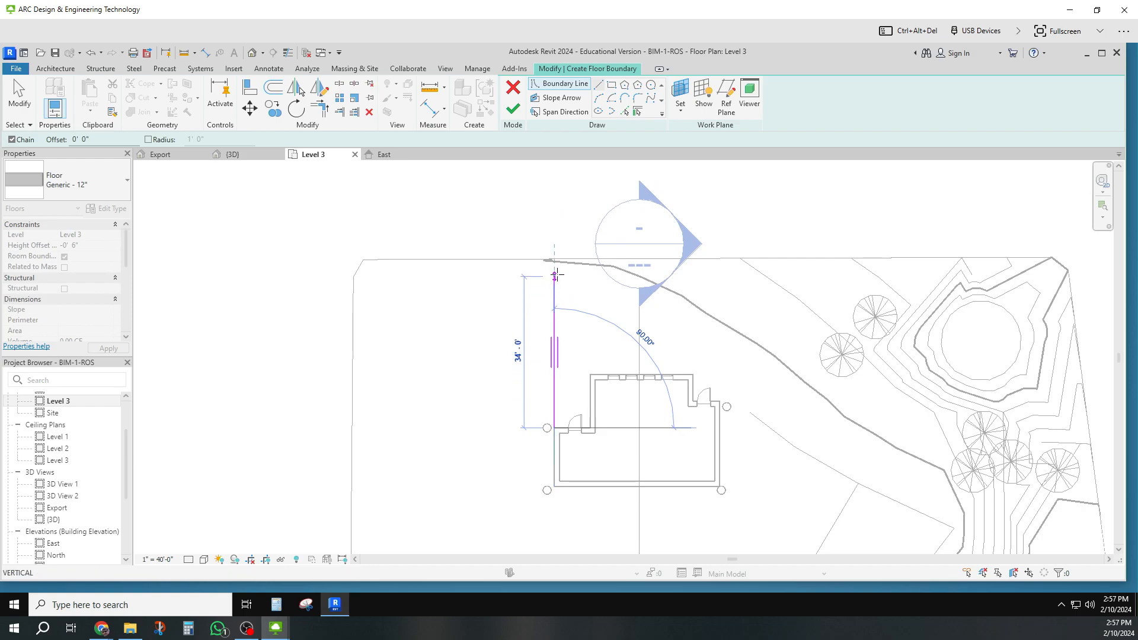
pyautogui.click(555, 264)
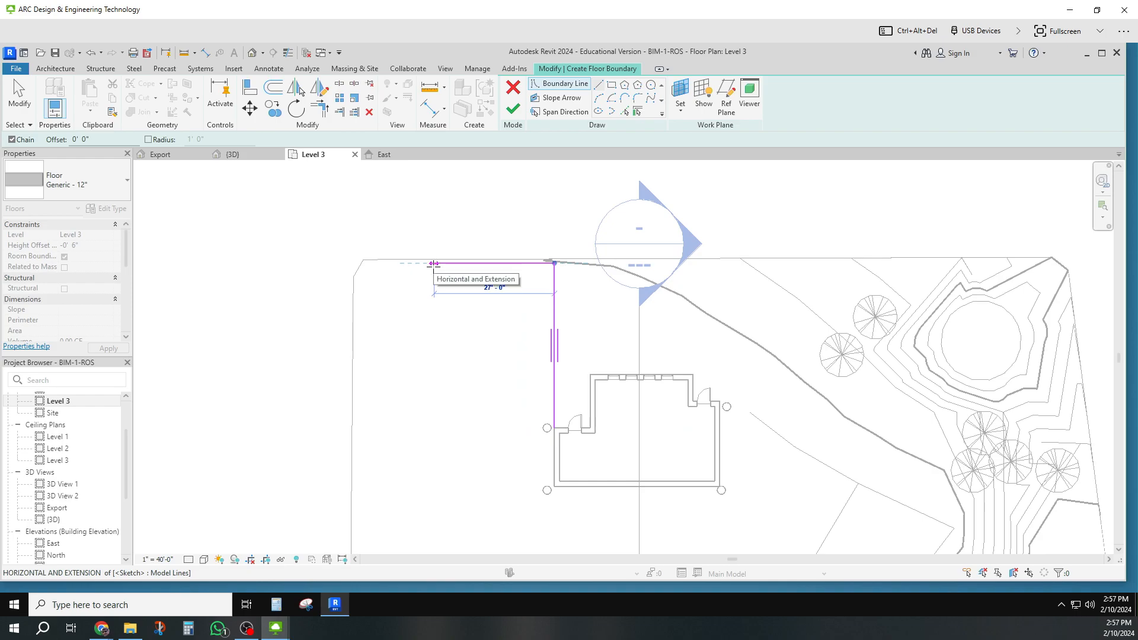
# Step: Continue the floor boundary 30' west and about 50' south to align with the house's south wall
pyautogui.write('30')
pyautogui.press('Return')
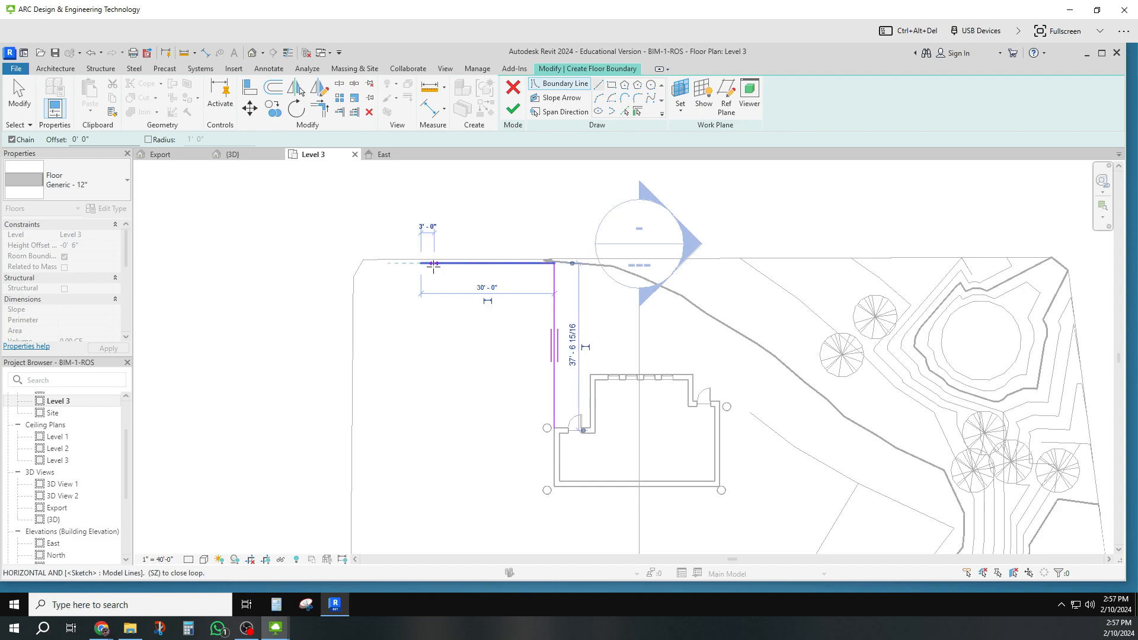
pyautogui.scroll(-2, 433, 265)
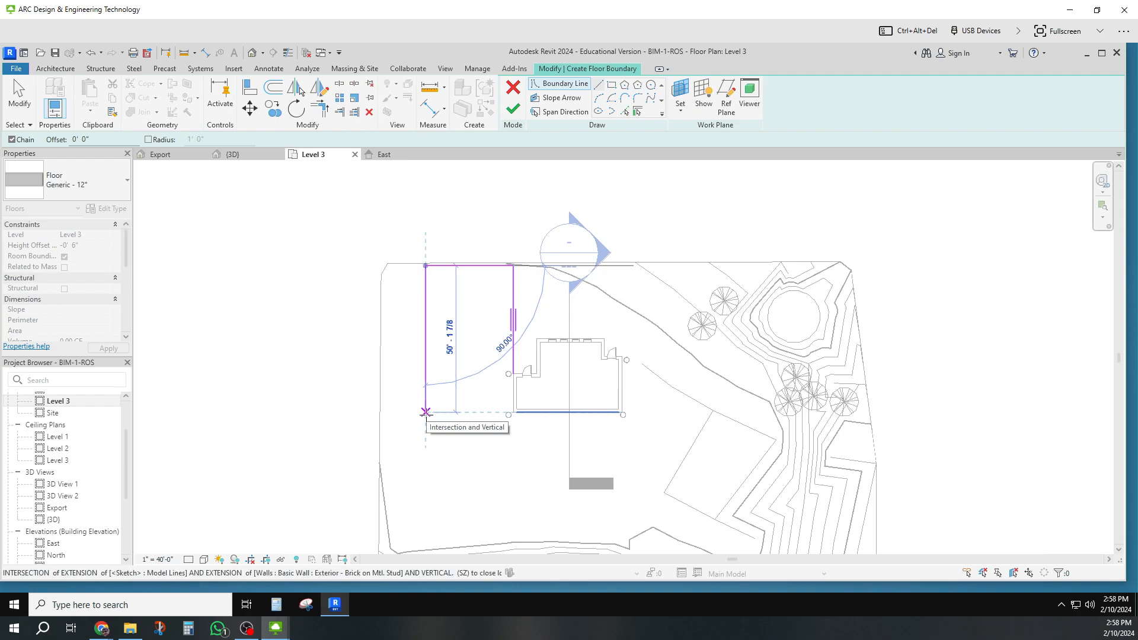
pyautogui.click(426, 412)
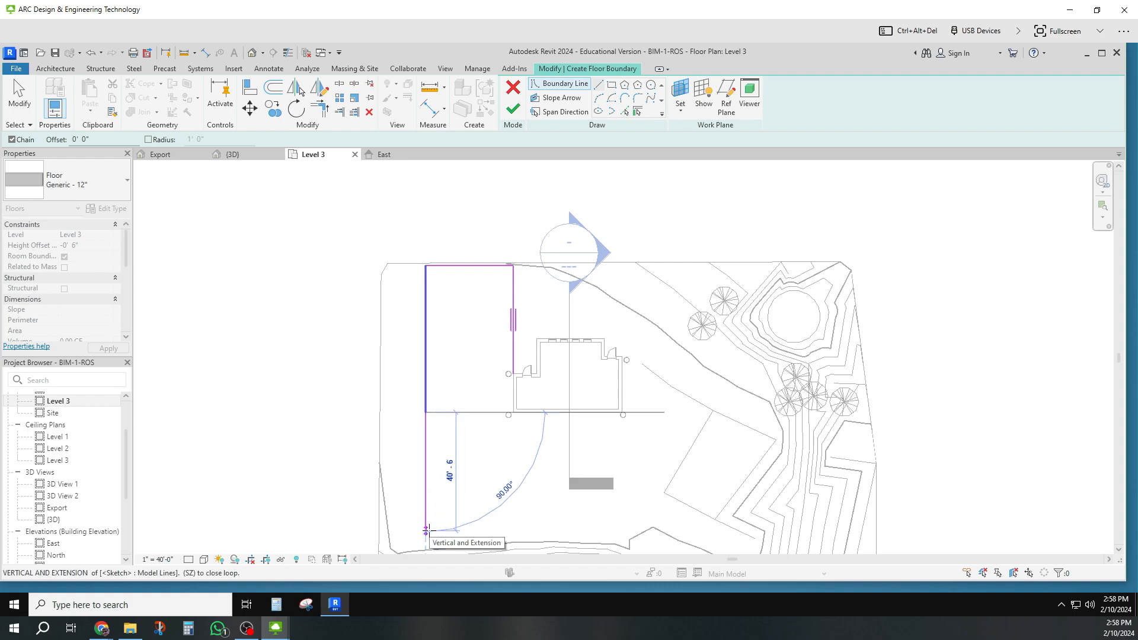
# Step: Extend the floor boundary to about 41' south of the house, about 67' east, and north to the house's southeast corner
pyautogui.click(426, 530)
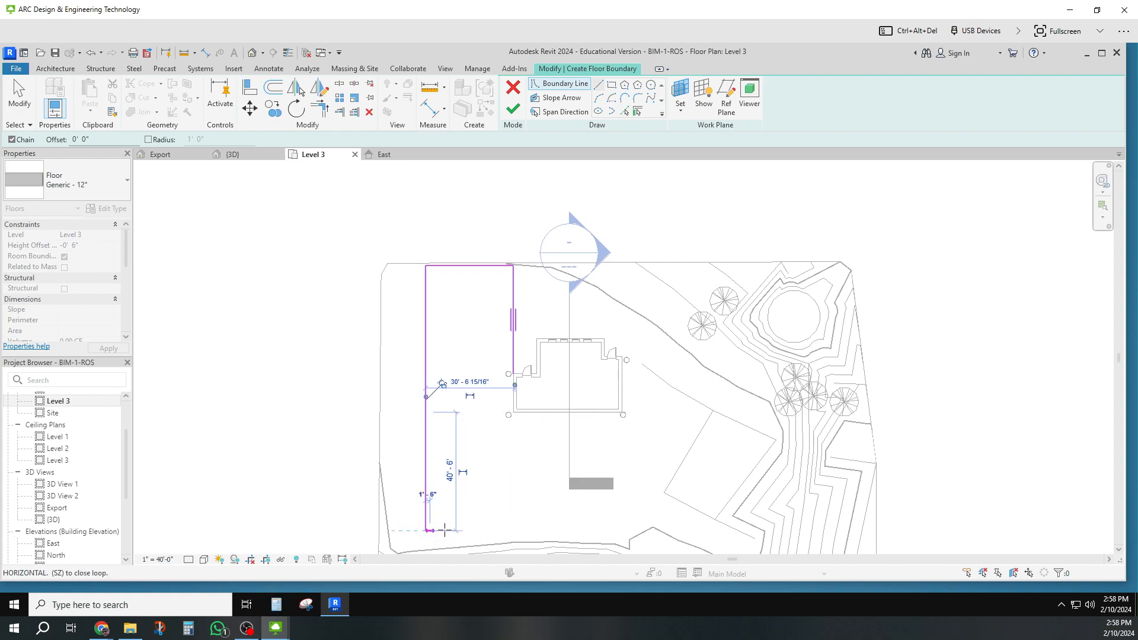
pyautogui.click(619, 529)
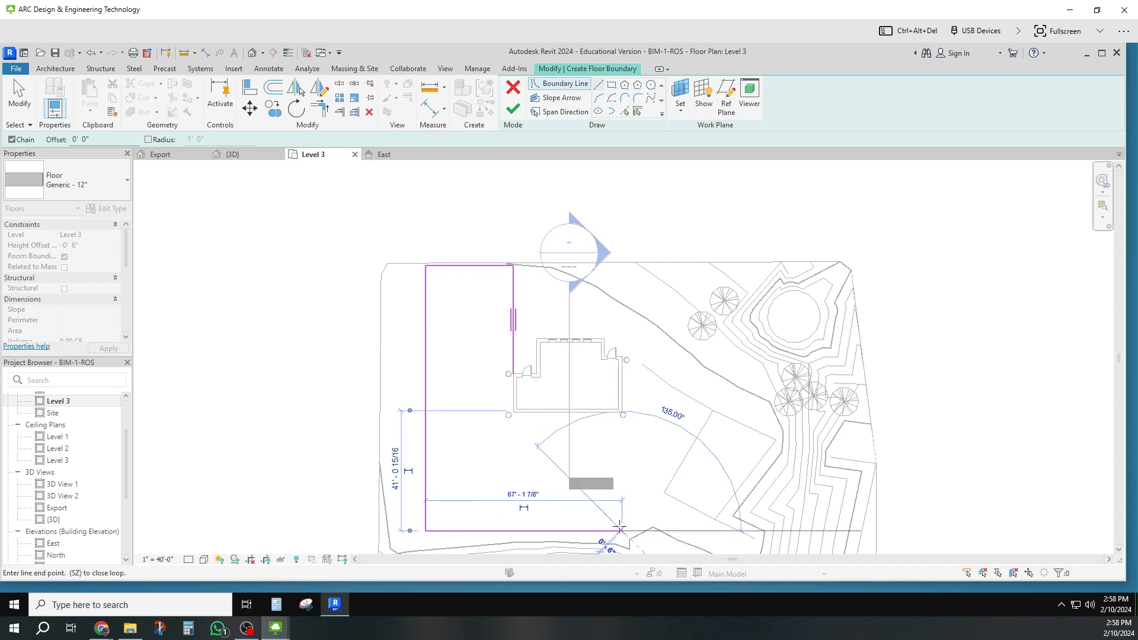
pyautogui.scroll(5, 620, 529)
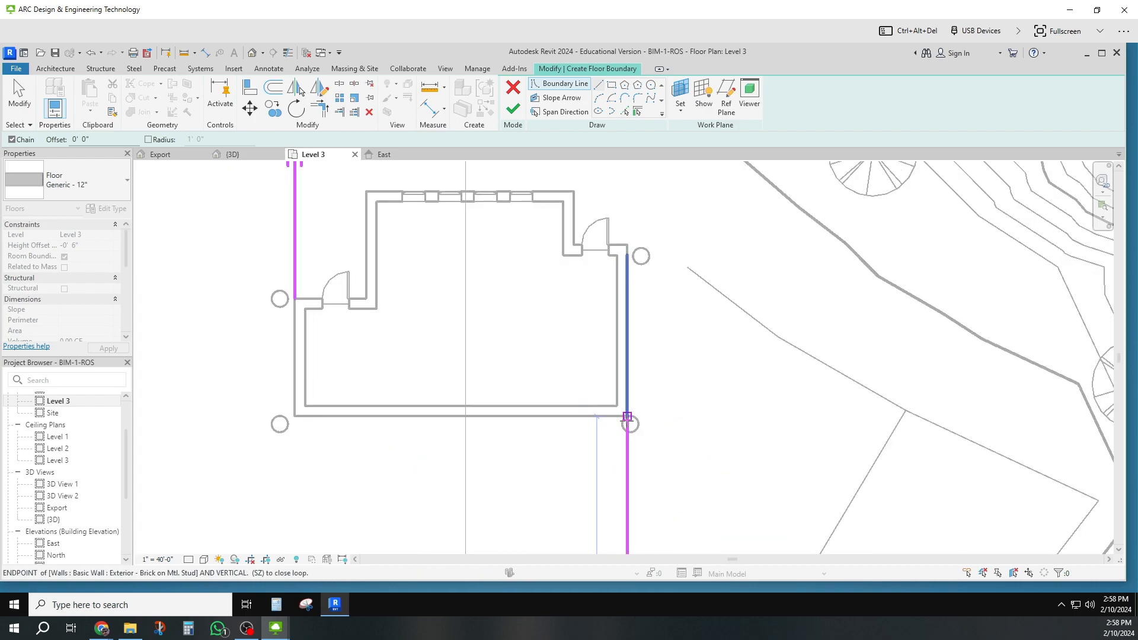
pyautogui.click(628, 424)
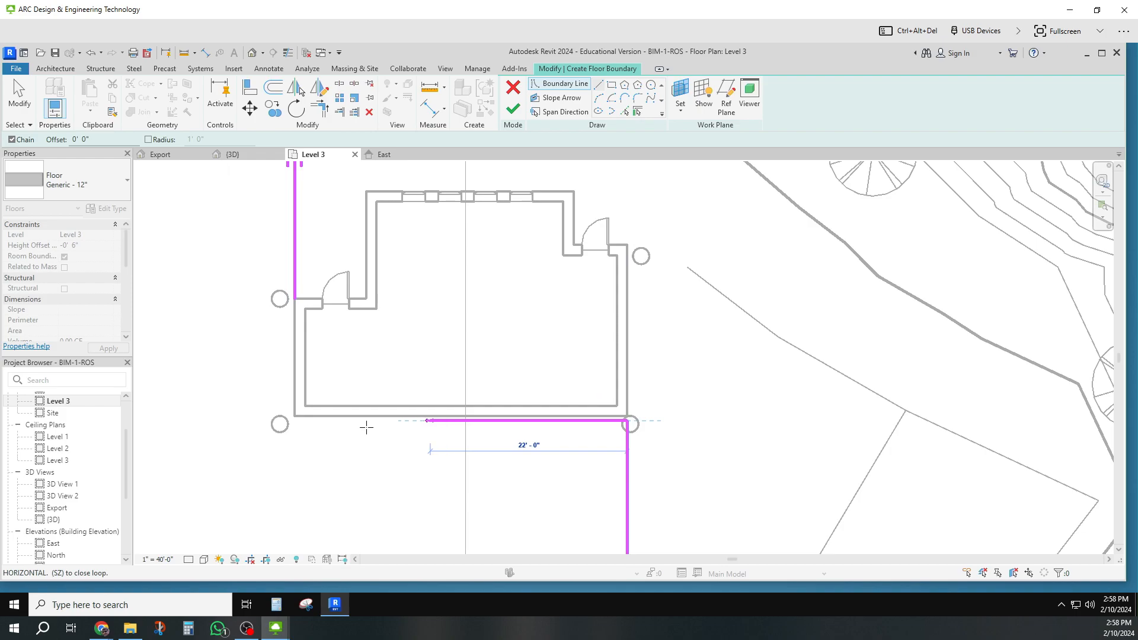
# Step: Continue the floor boundary 38' west along the house's south wall and about 13' 8" north beside the west wall
pyautogui.click(287, 424)
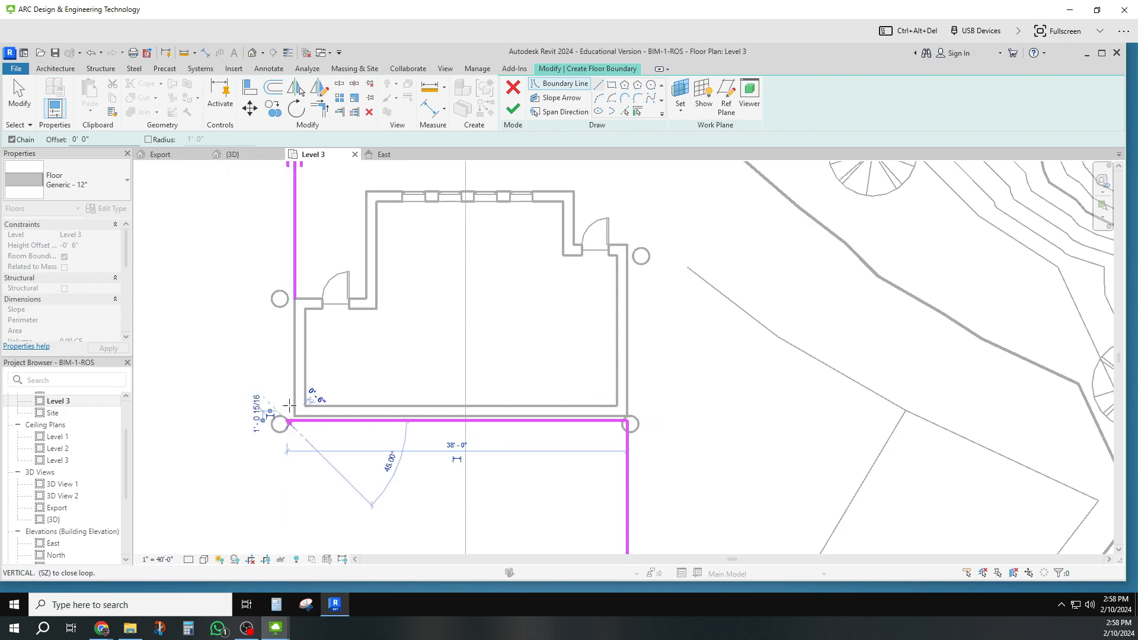
pyautogui.click(287, 298)
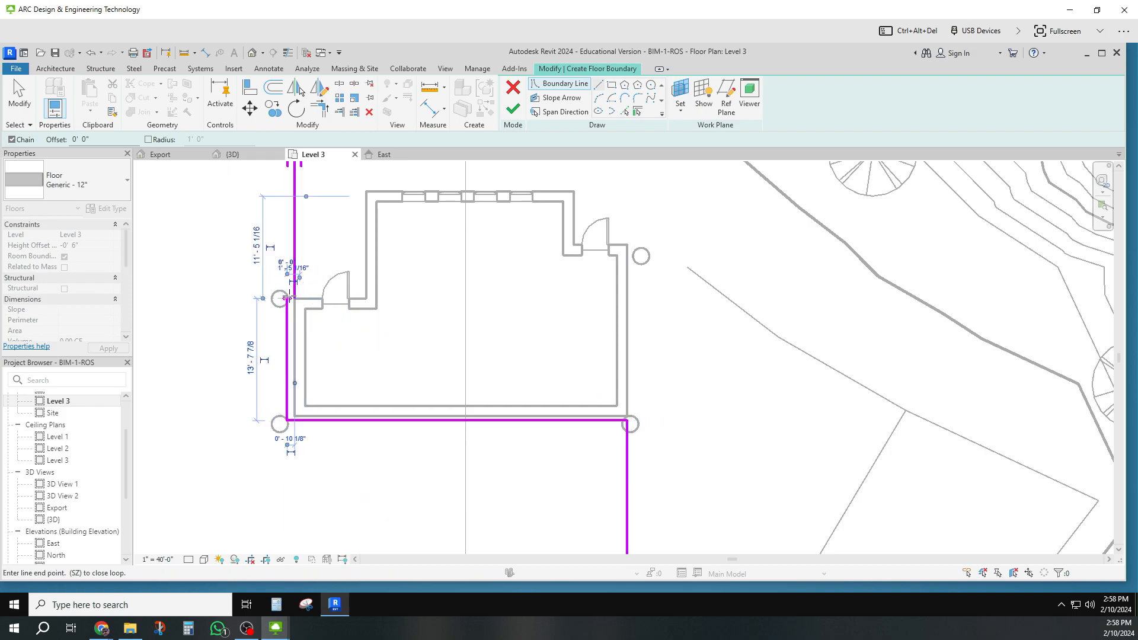
pyautogui.press('Escape')
# Step: Nudge the 37' boundary line north of the house slightly west, away from the exterior wall face
pyautogui.click(295, 276)
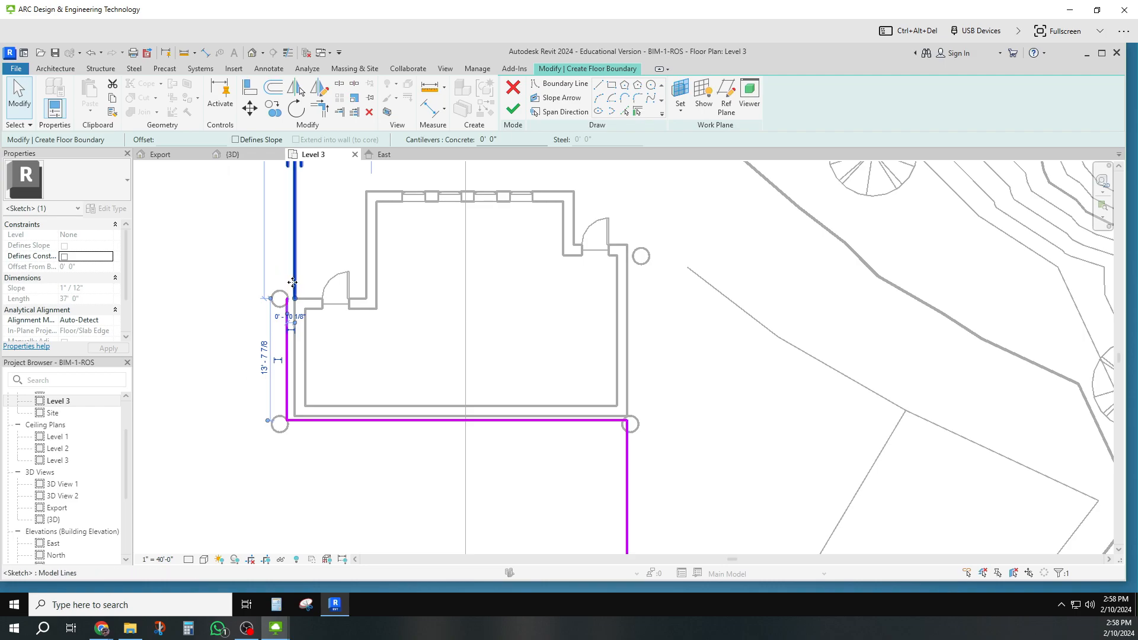
pyautogui.press('Left')
pyautogui.press('Left')
pyautogui.press('Left')
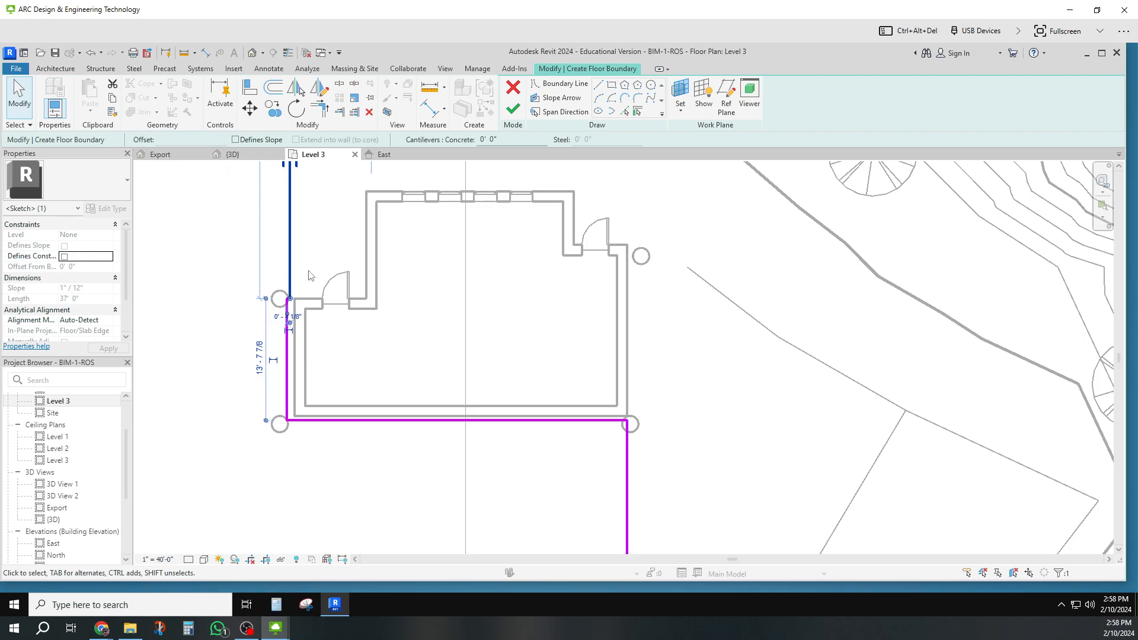
pyautogui.press('Left')
pyautogui.click(301, 284)
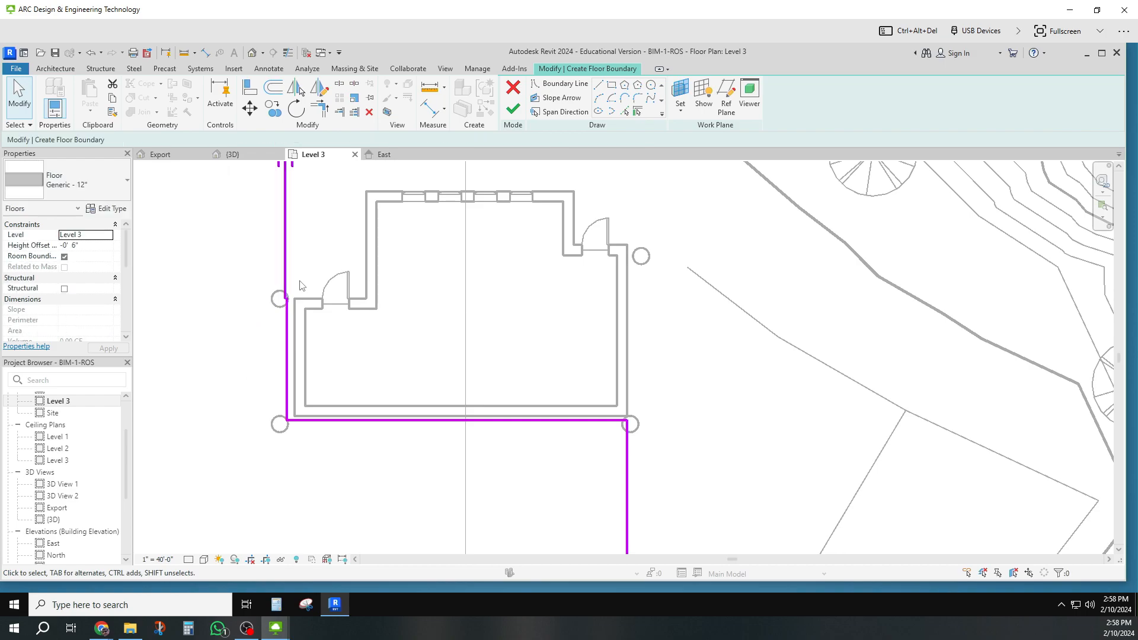
# Step: Delete the short boundary line beside the west wall and trim the north and south-wall boundary lines to a corner
pyautogui.click(286, 336)
pyautogui.press('Delete')
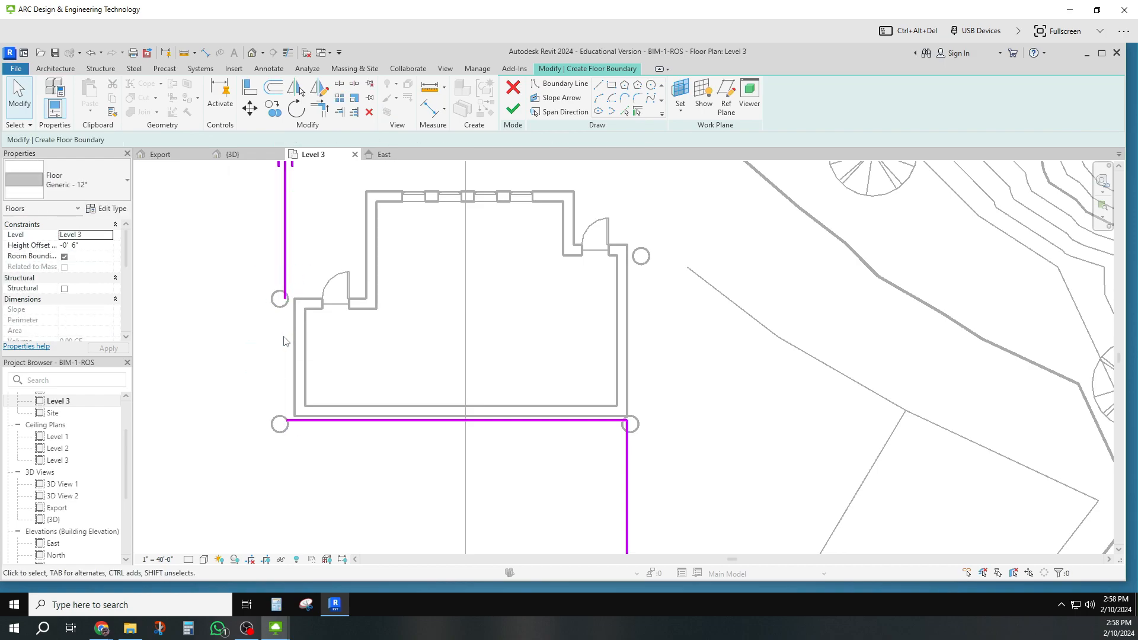
pyautogui.click(286, 277)
pyautogui.click(319, 108)
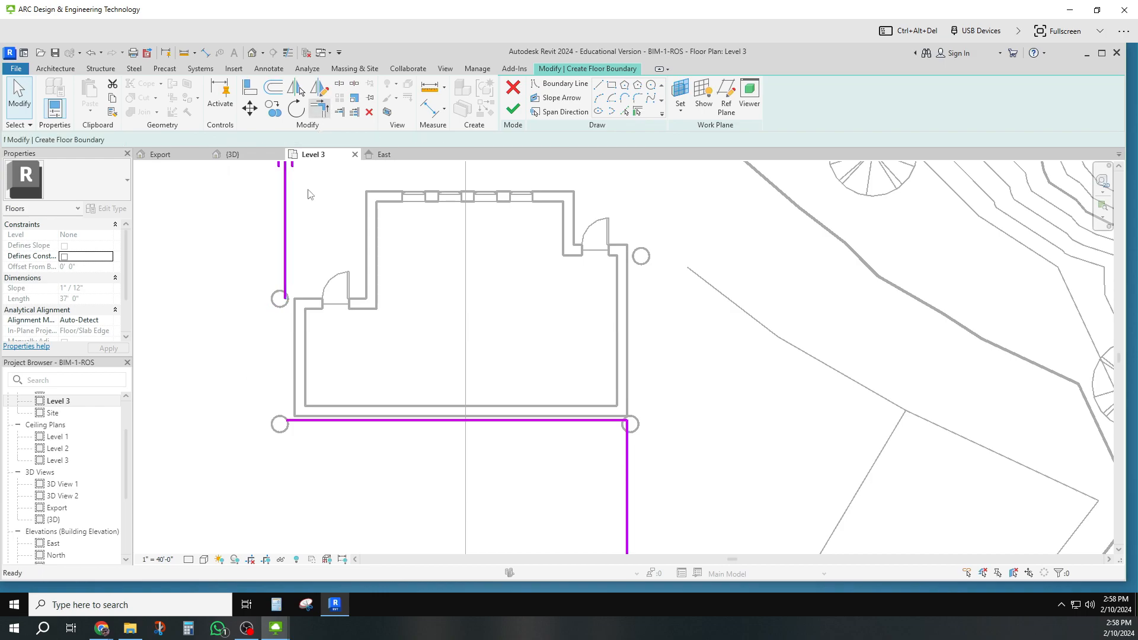
pyautogui.click(286, 277)
pyautogui.click(308, 421)
pyautogui.scroll(-4, 299, 459)
pyautogui.moveTo(307, 462); pyautogui.dragTo(411, 375, button='middle')
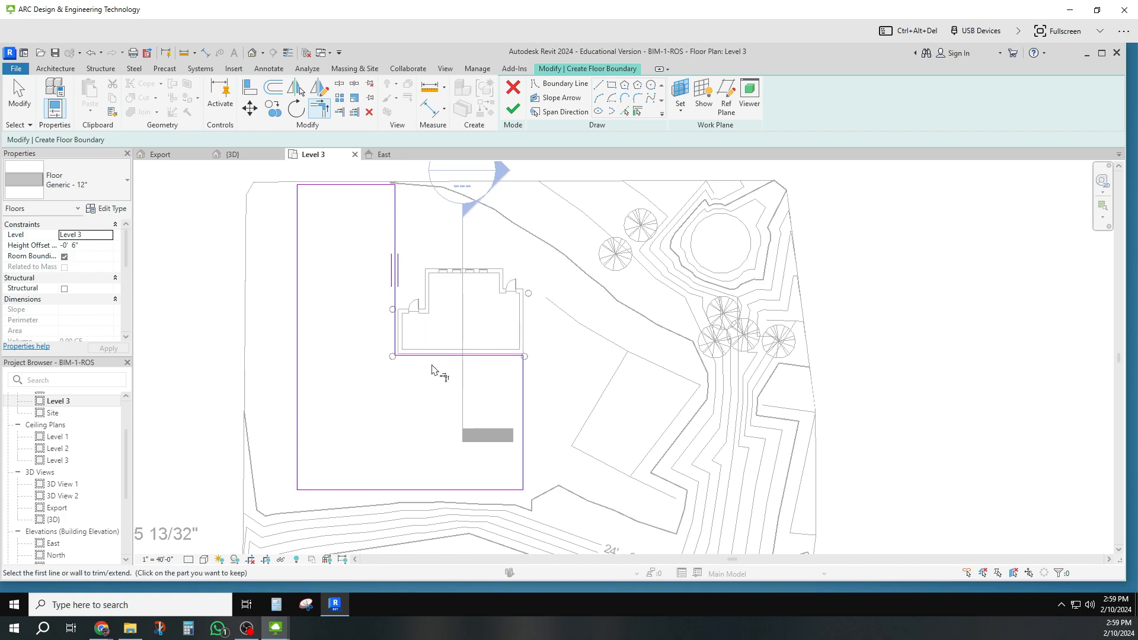
# Step: Finish the floor sketch to create the slab, dismiss the warning, and clear the selection
pyautogui.click(513, 108)
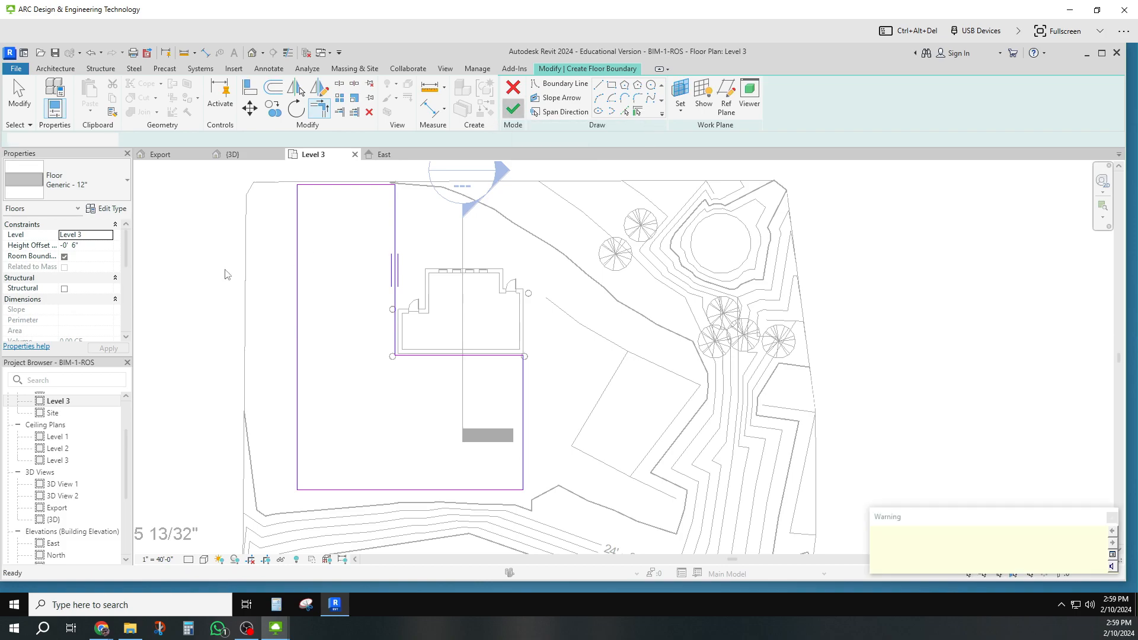
pyautogui.click(1112, 518)
pyautogui.click(213, 364)
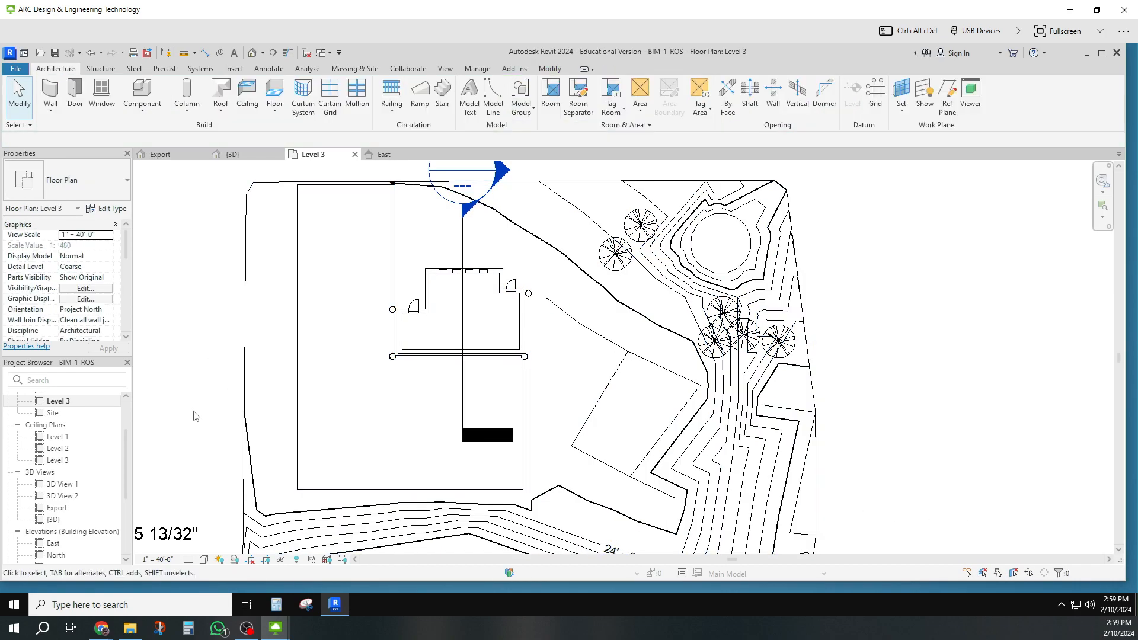
# Step: Inspect the new slab from above in the {3D} view and return to the Level 3 floor plan
pyautogui.doubleClick(76, 518)
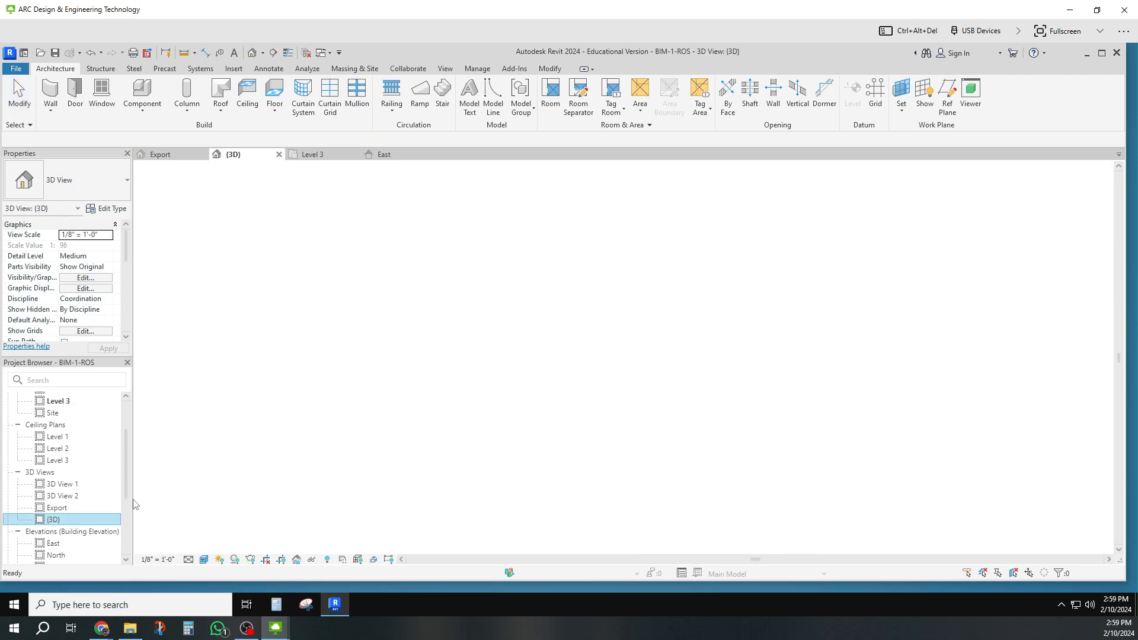
pyautogui.scroll(5, 569, 298)
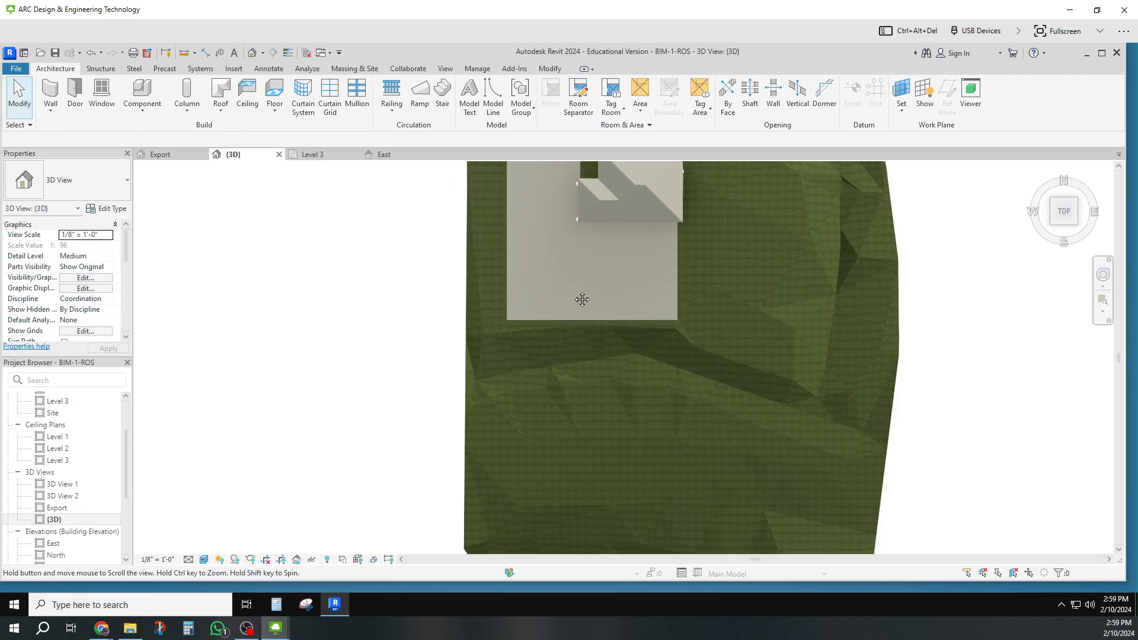
pyautogui.moveTo(582, 297); pyautogui.dragTo(540, 413, button='middle')
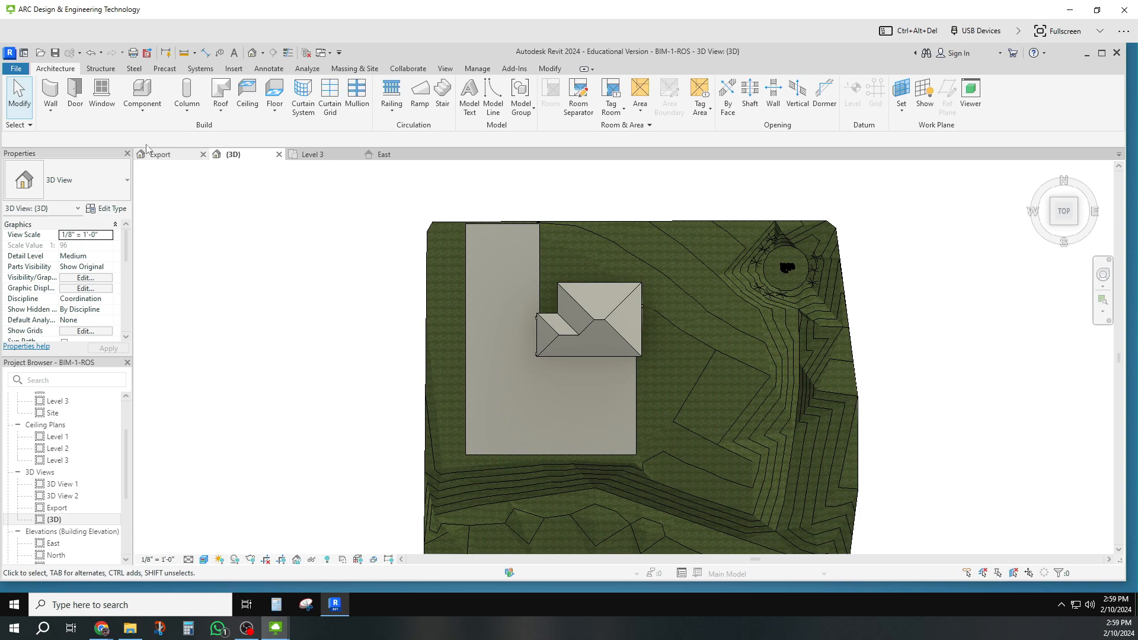
pyautogui.click(62, 405)
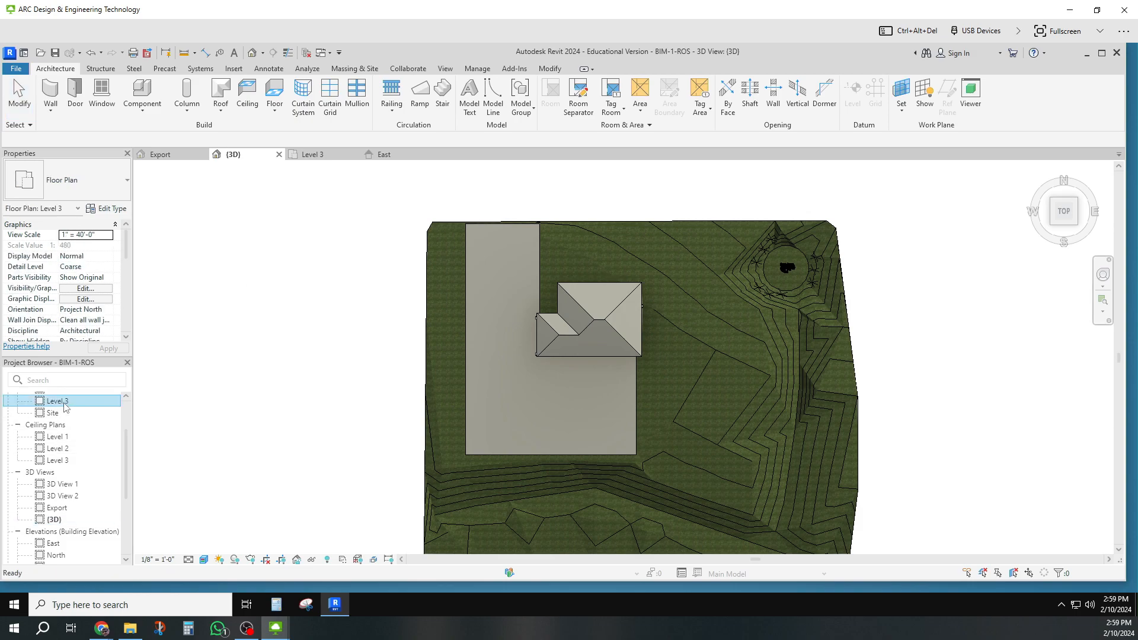
pyautogui.doubleClick(62, 405)
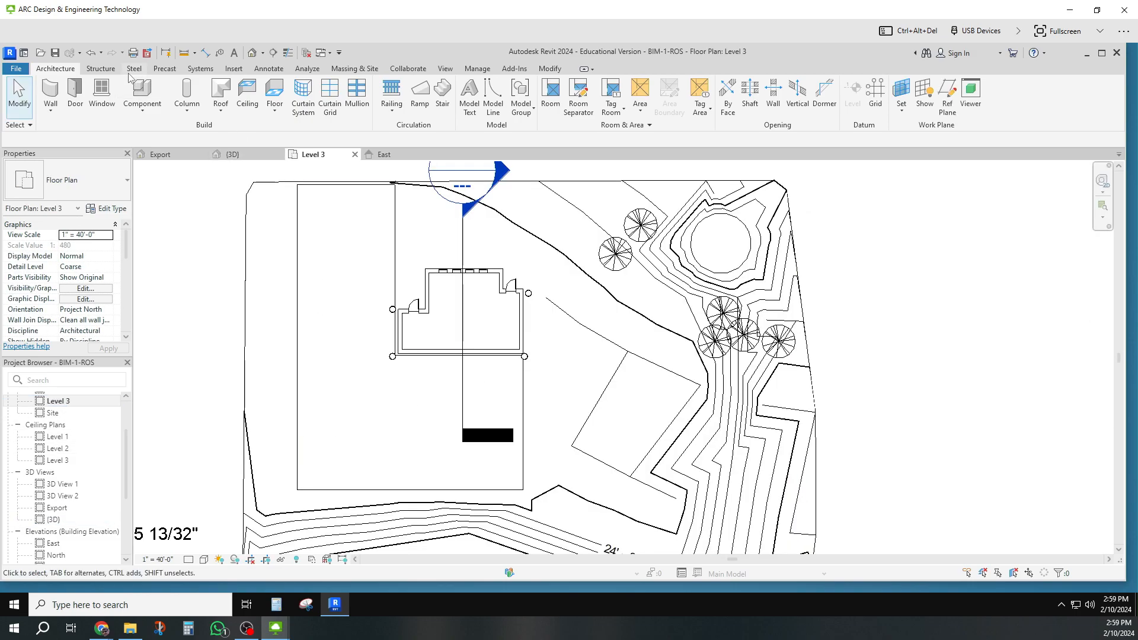
# Step: Check the slab's elevation west of the house using Spot Elevation without placing a tag
pyautogui.click(269, 69)
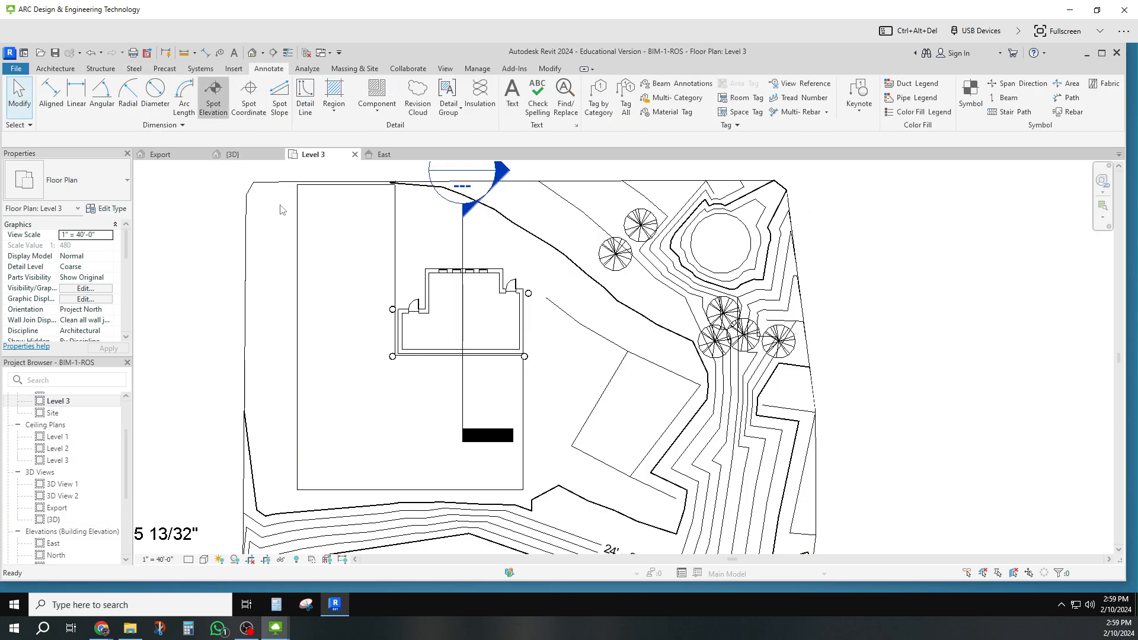
pyautogui.click(189, 94)
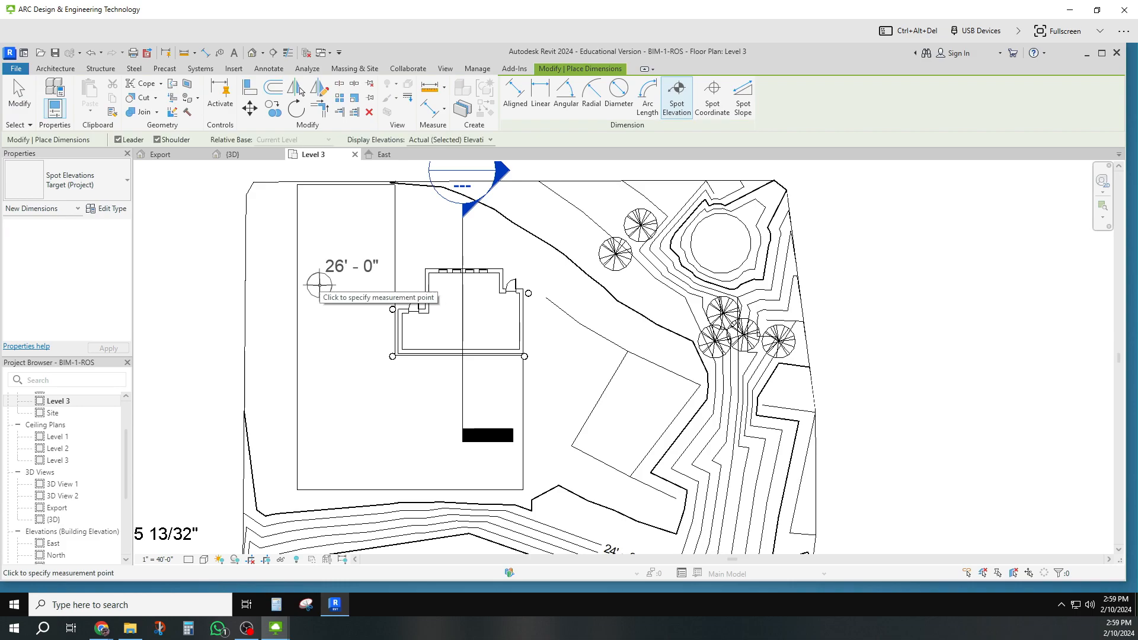
pyautogui.press('Escape')
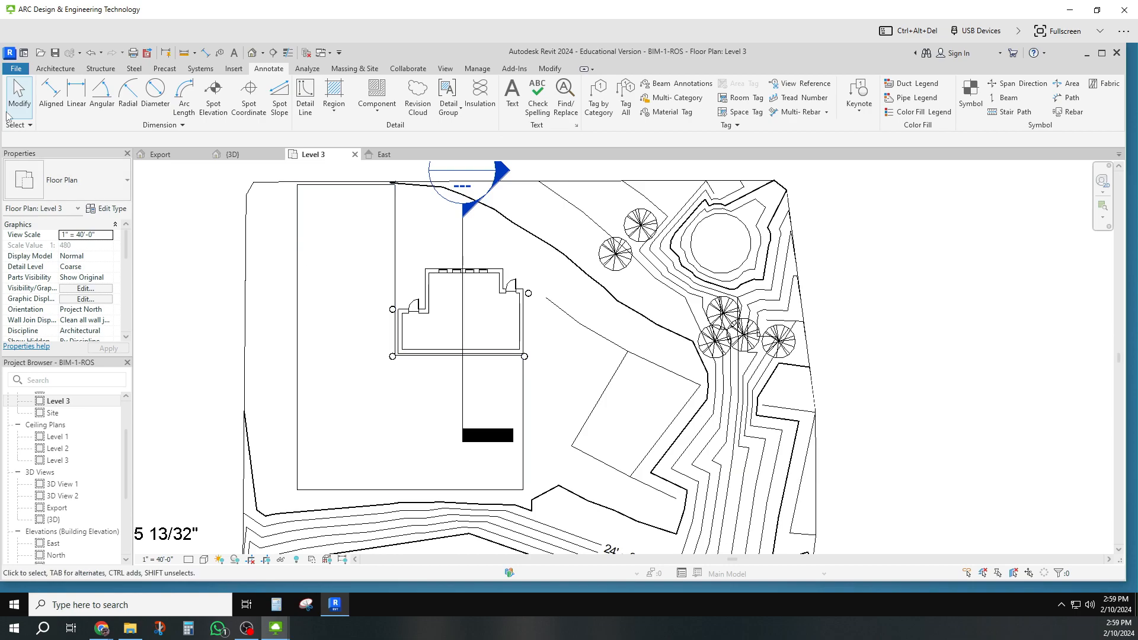
pyautogui.click(60, 69)
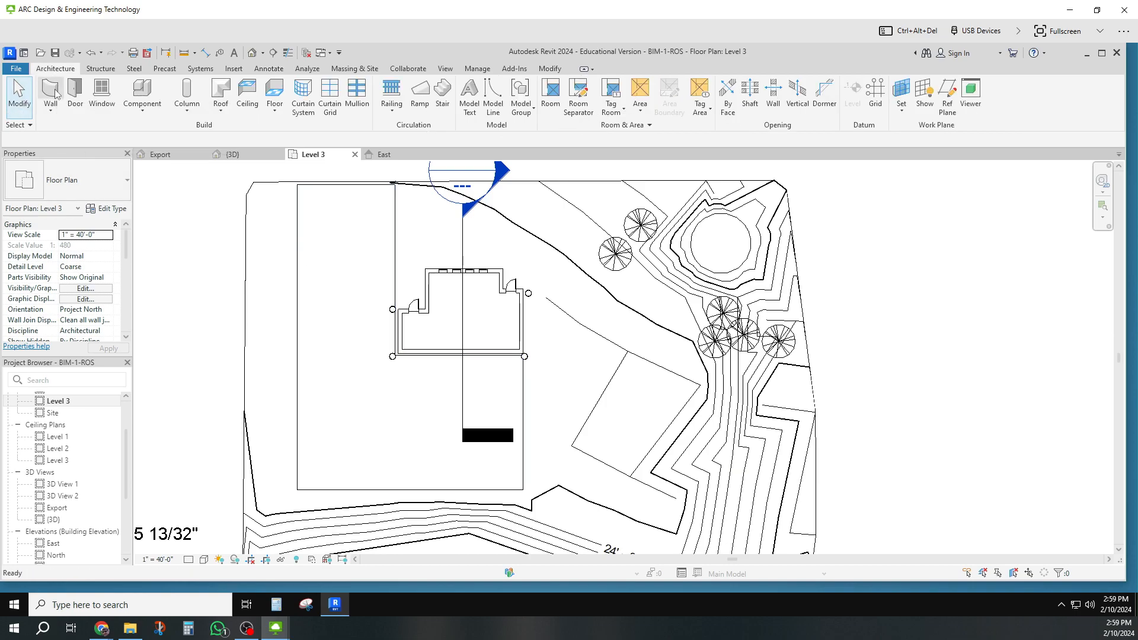
pyautogui.click(53, 90)
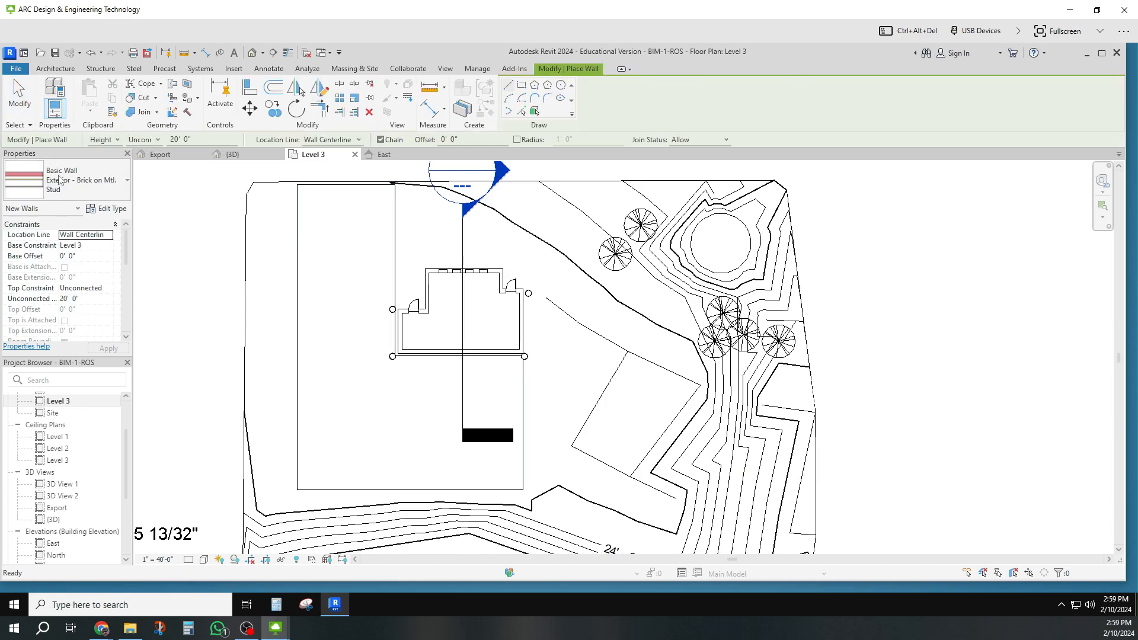
pyautogui.click(80, 256)
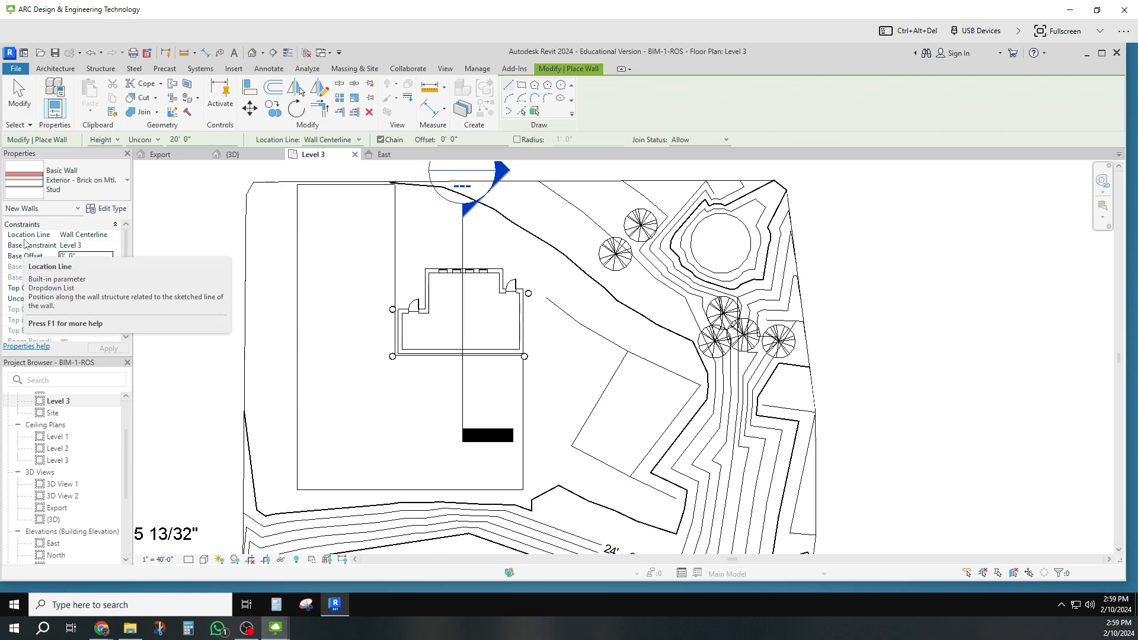
pyautogui.click(162, 234)
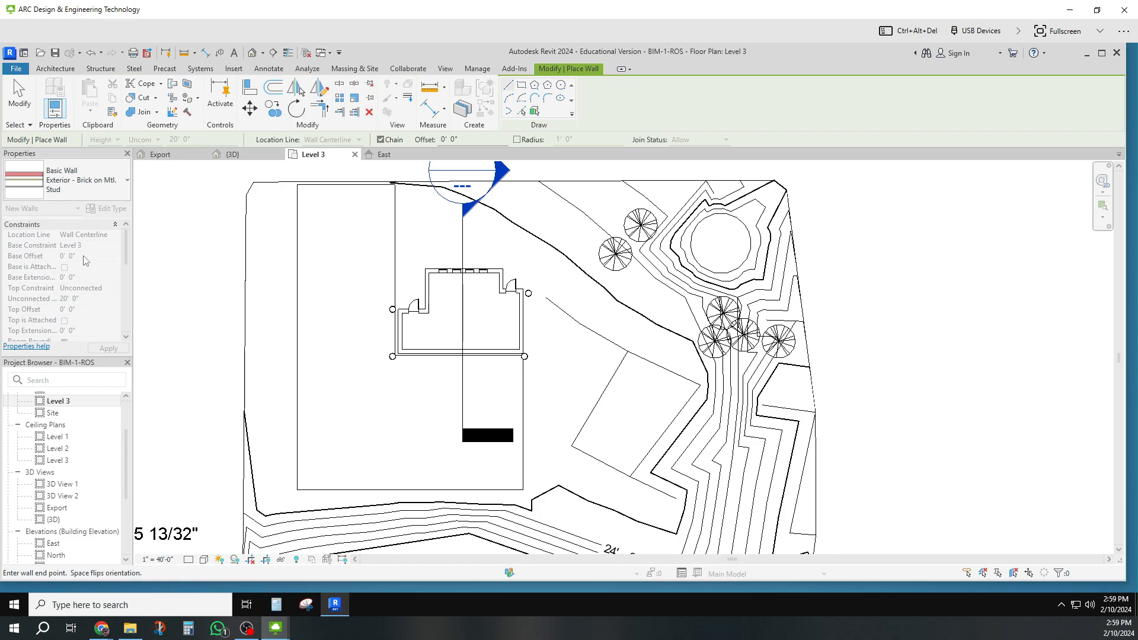
pyautogui.press('Escape')
pyautogui.press('Escape')
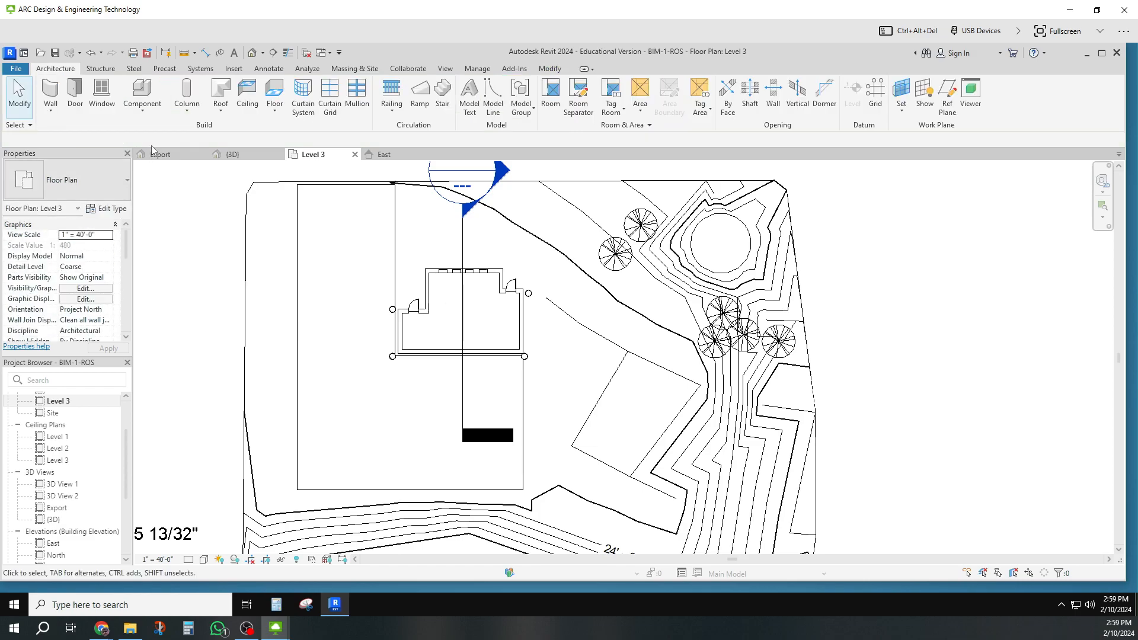
# Step: Start a wall of type Generic - 6" on Level 3 with a base offset of -0' 6"
pyautogui.click(52, 100)
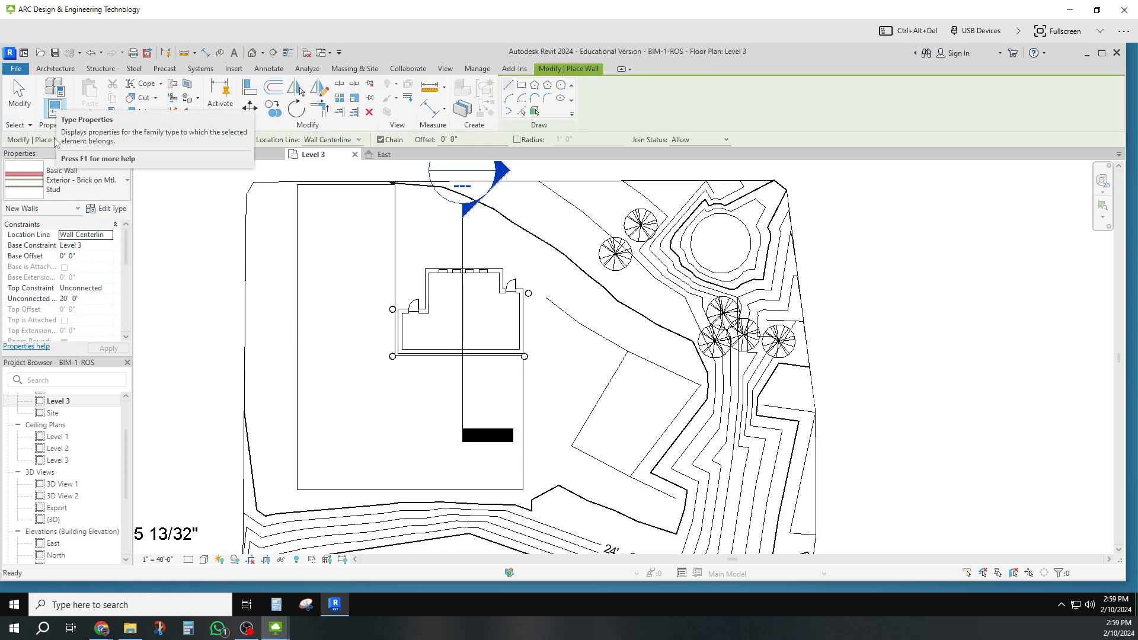
pyautogui.click(61, 172)
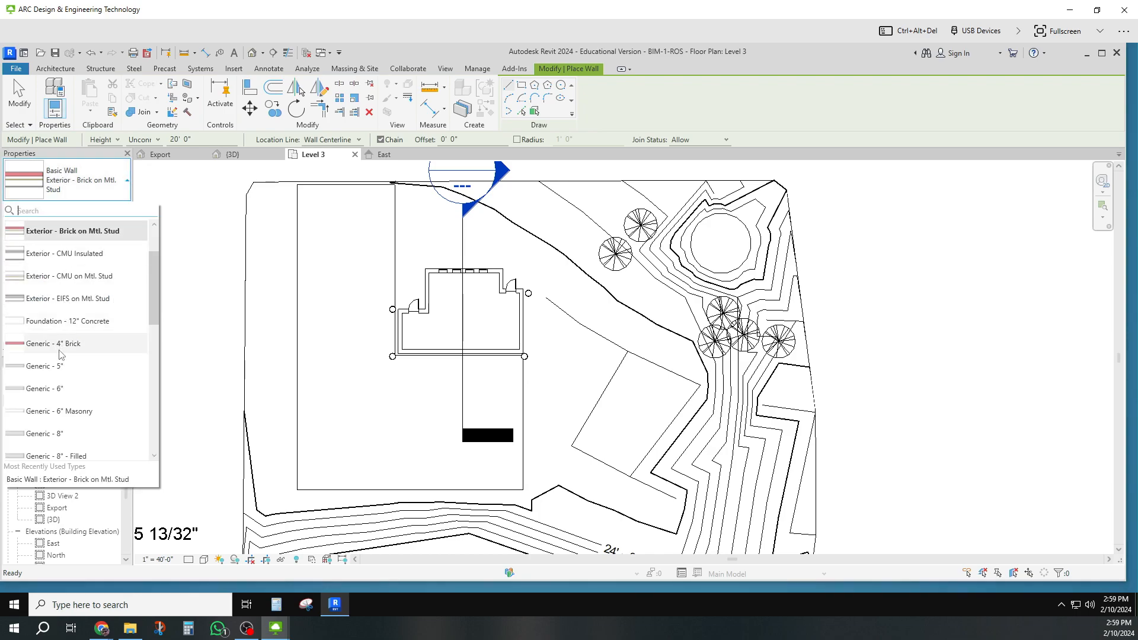
pyautogui.click(49, 389)
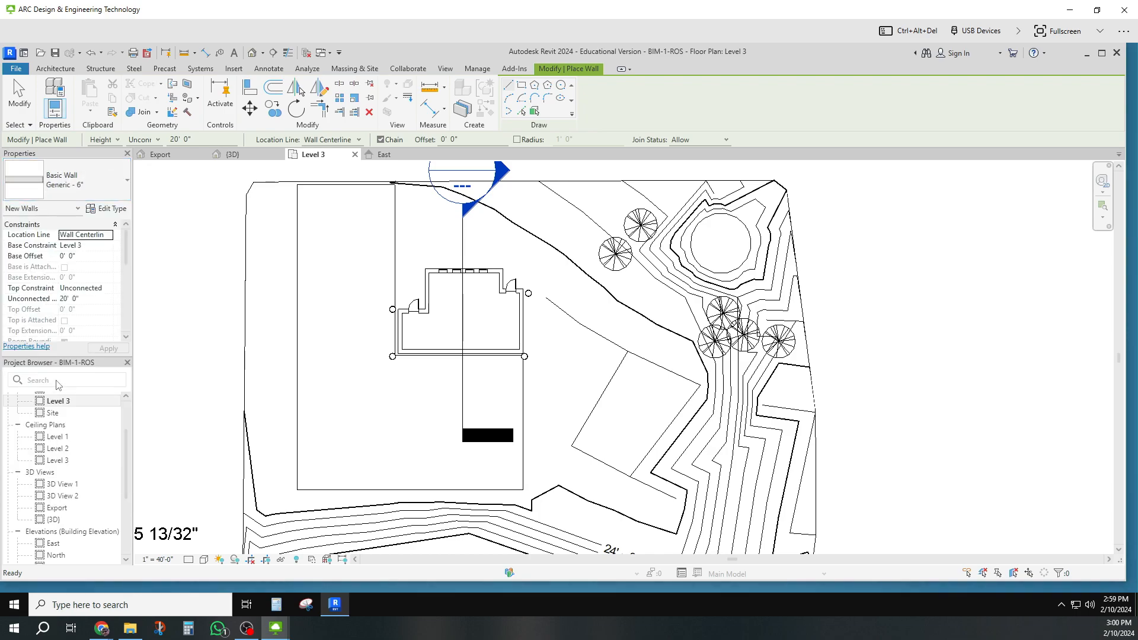
pyautogui.click(69, 255)
pyautogui.write('-.5')
pyautogui.press('Return')
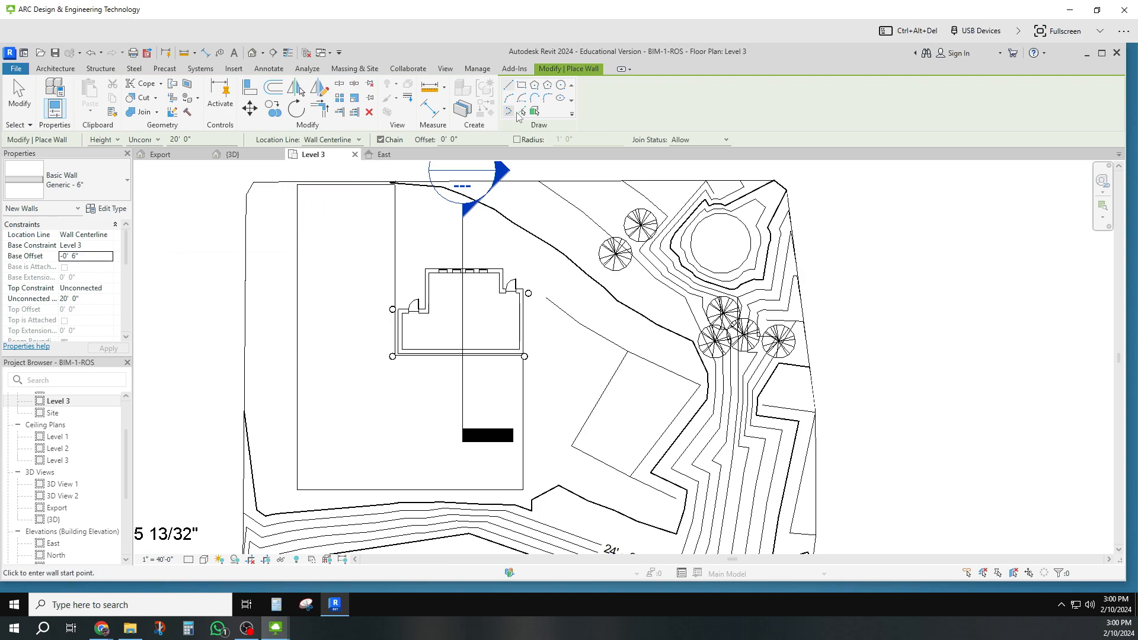
# Step: Set the unconnected height to 0' 3 255/256" and create a wall by picking the slab's west edge
pyautogui.click(522, 112)
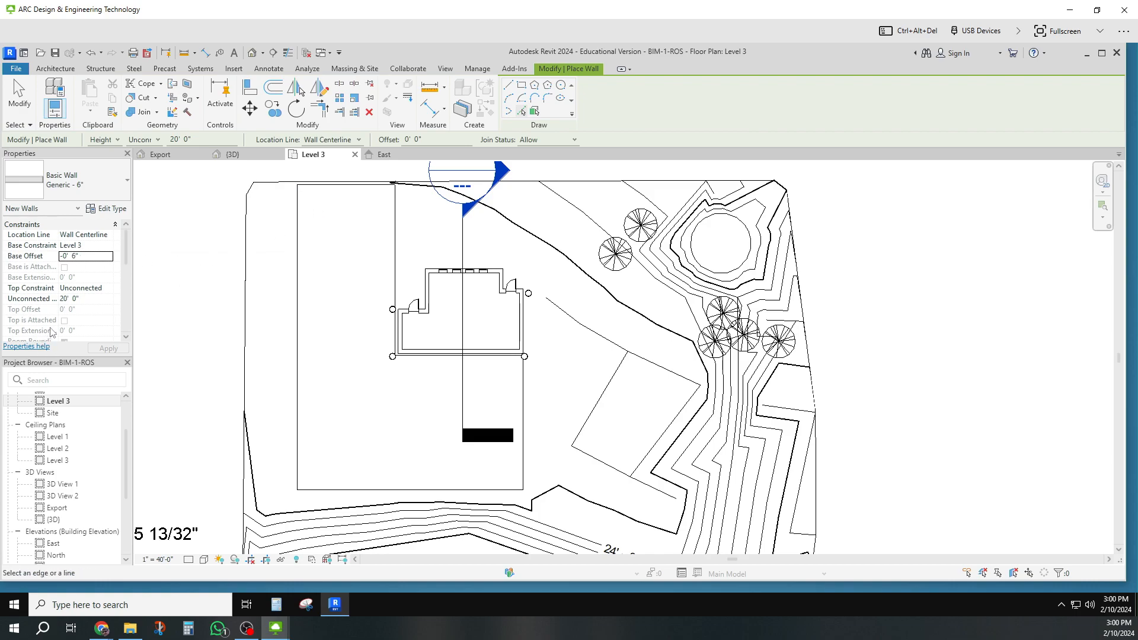
pyautogui.click(81, 301)
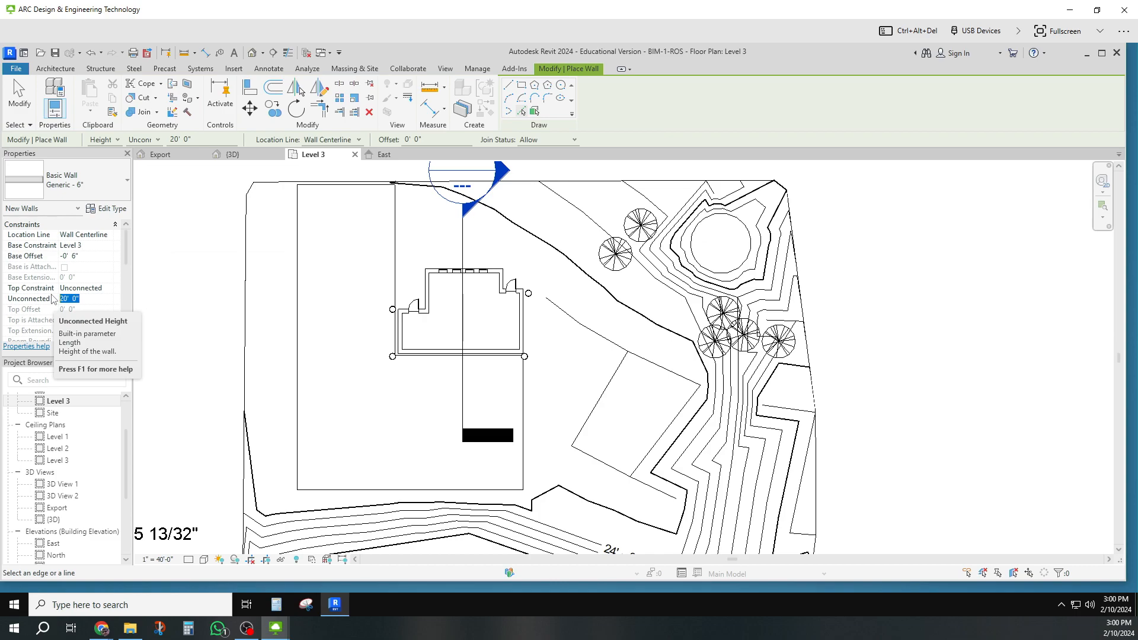
pyautogui.press('BackSpace')
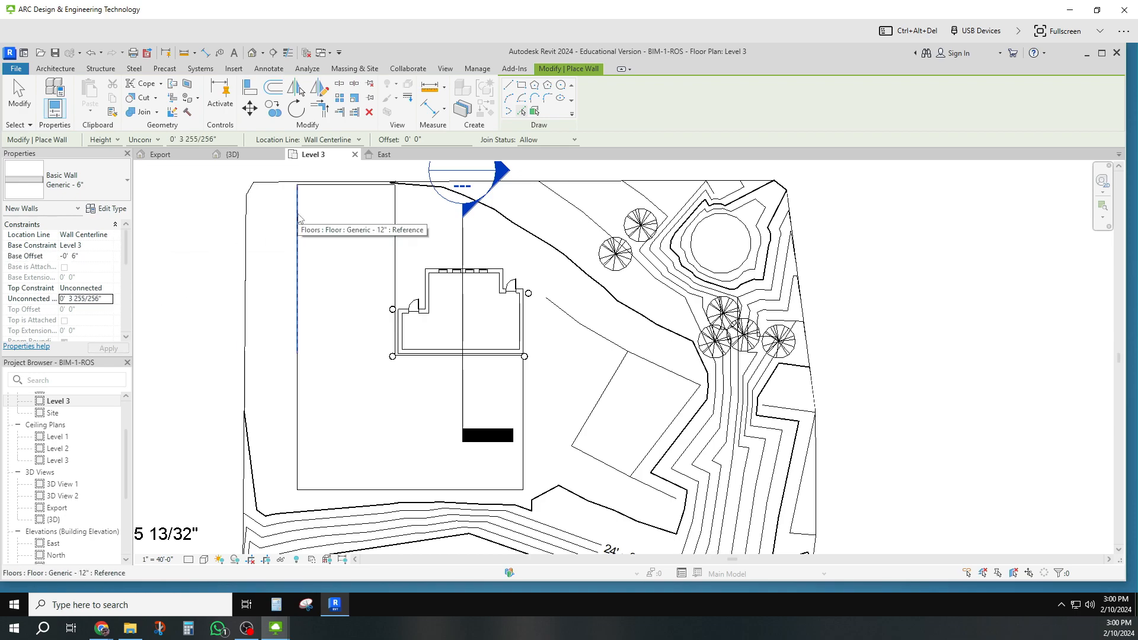
pyautogui.click(301, 256)
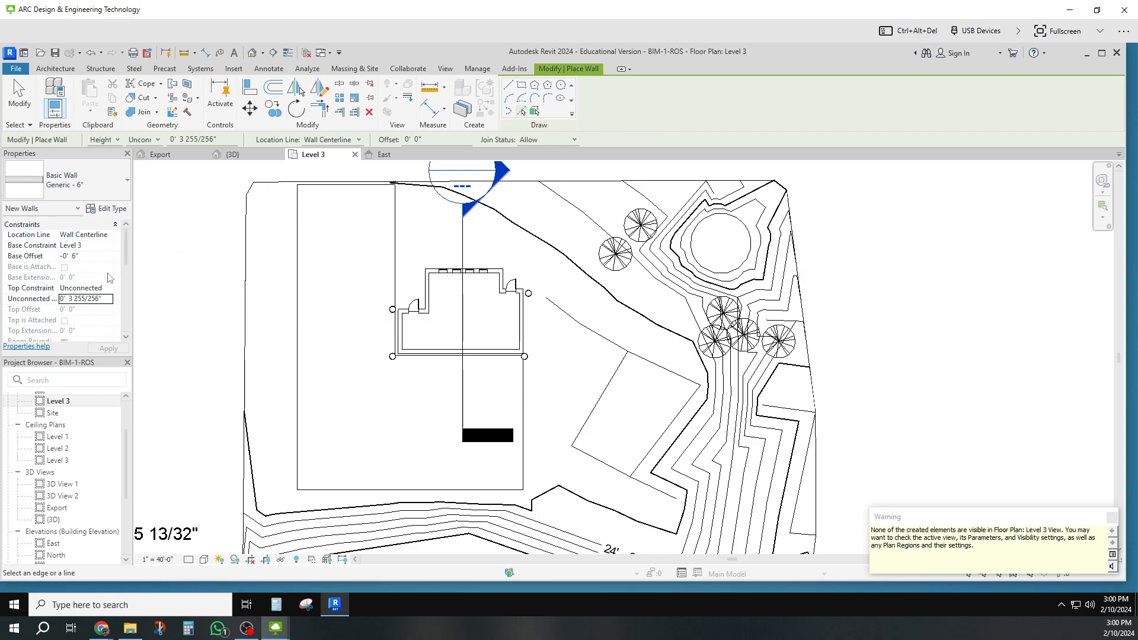
# Step: Set the wall's unconnected height to 1' 0" and create walls by picking the slab's west, south and east edges
pyautogui.click(86, 298)
pyautogui.moveTo(102, 299); pyautogui.dragTo(69, 299)
pyautogui.write("1' 0")
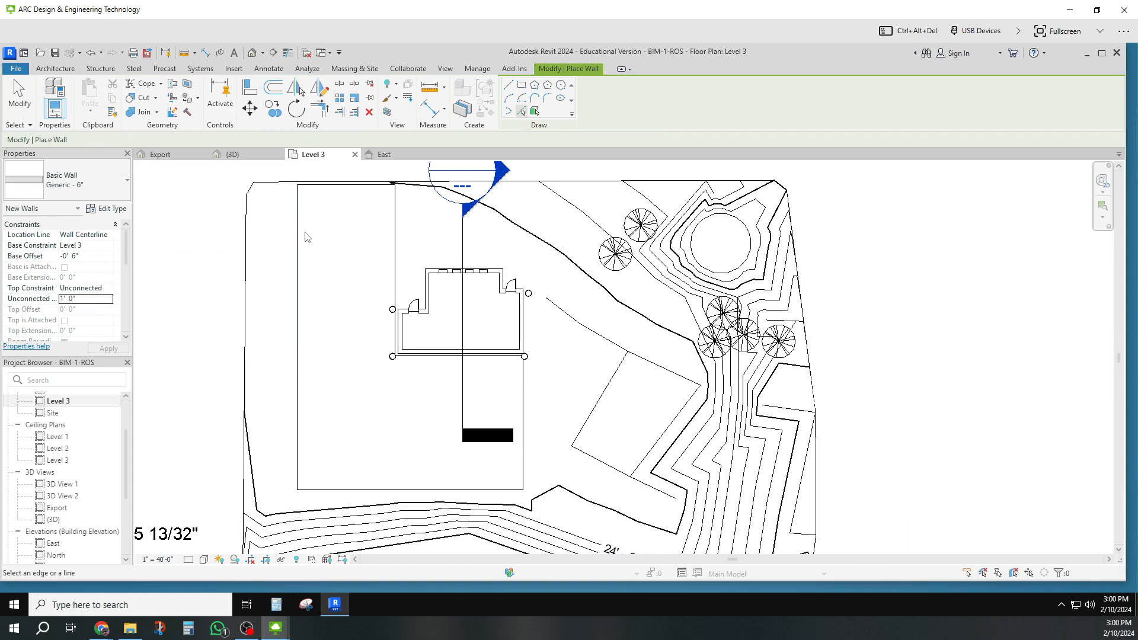
pyautogui.click(301, 236)
pyautogui.click(299, 394)
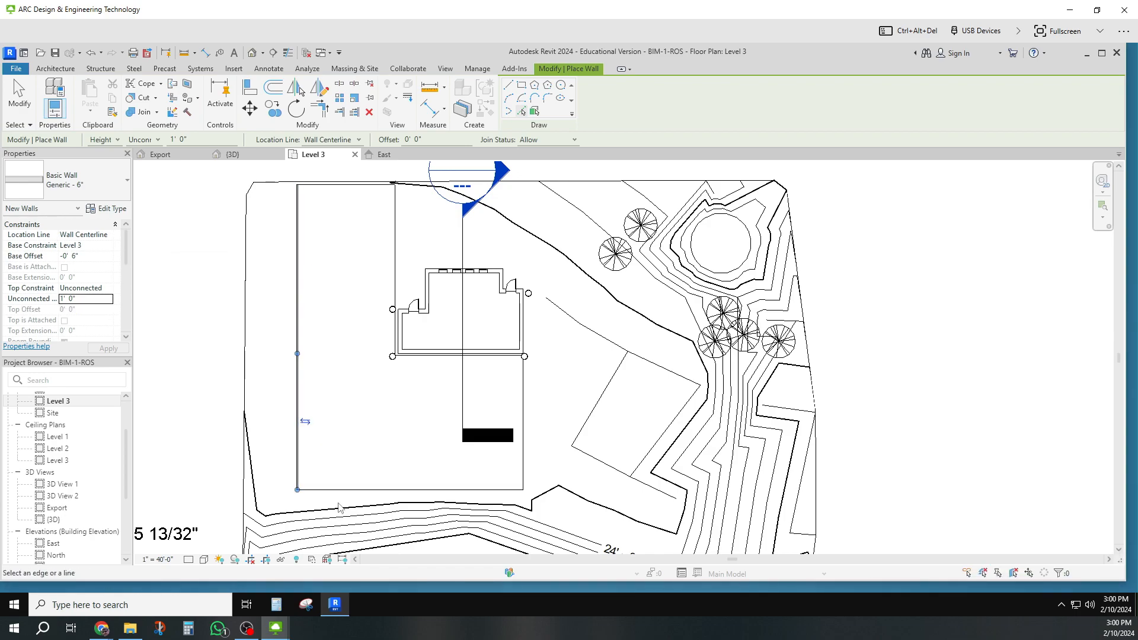
pyautogui.click(344, 490)
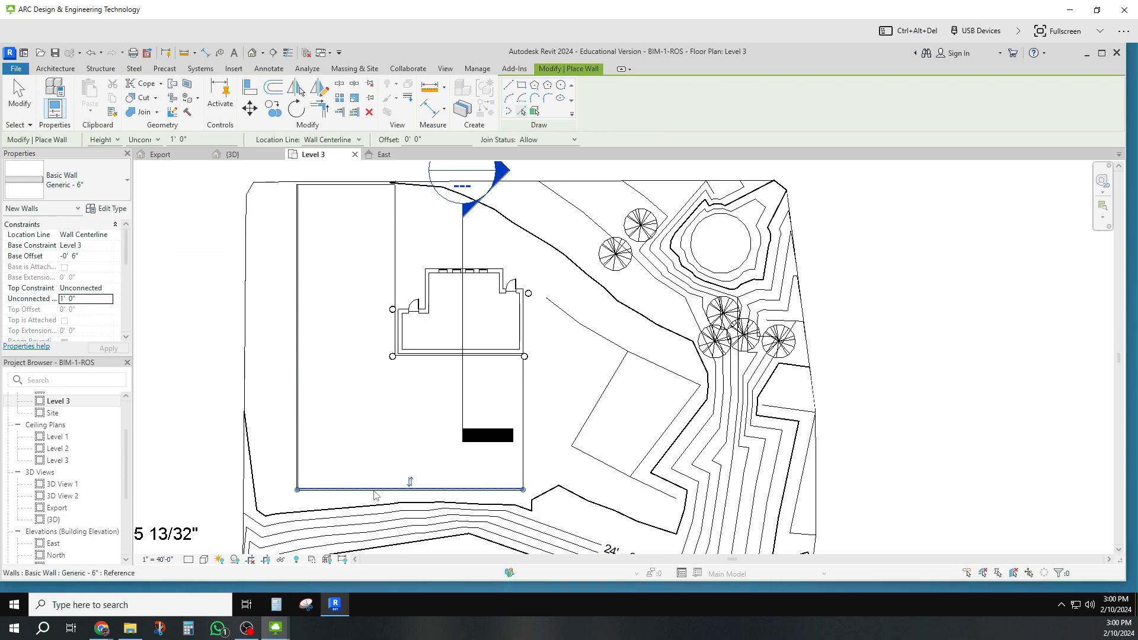
pyautogui.click(519, 474)
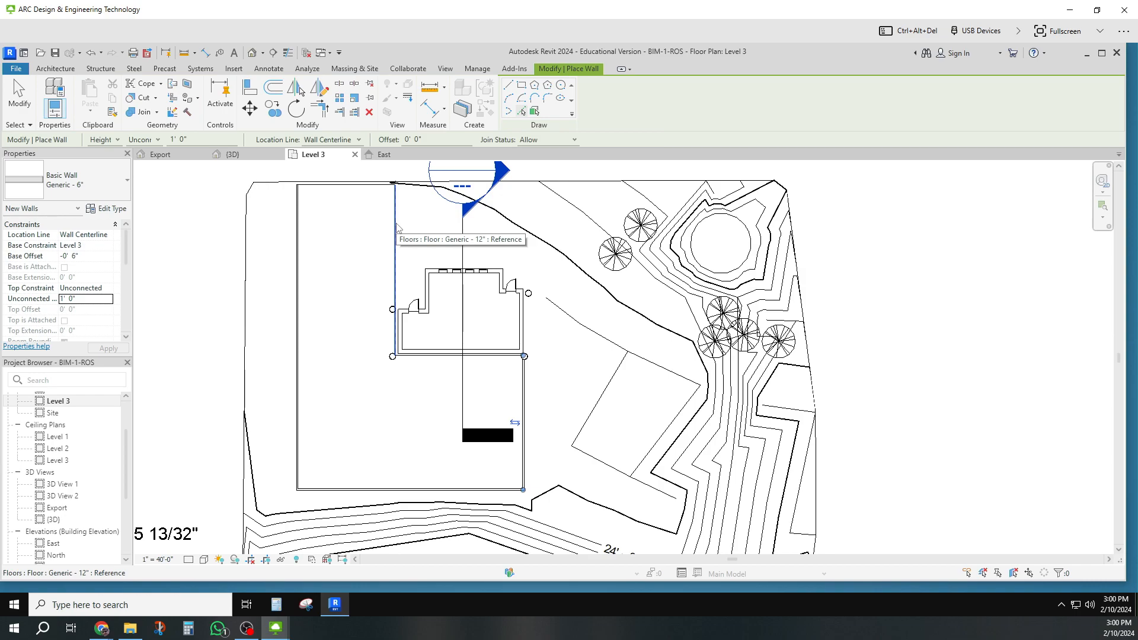
# Step: Check the slab edge's elevation west of the house, and inspect the edge walls and the east wall's end at the column in the {3D} view
pyautogui.press('e')
pyautogui.press('l')
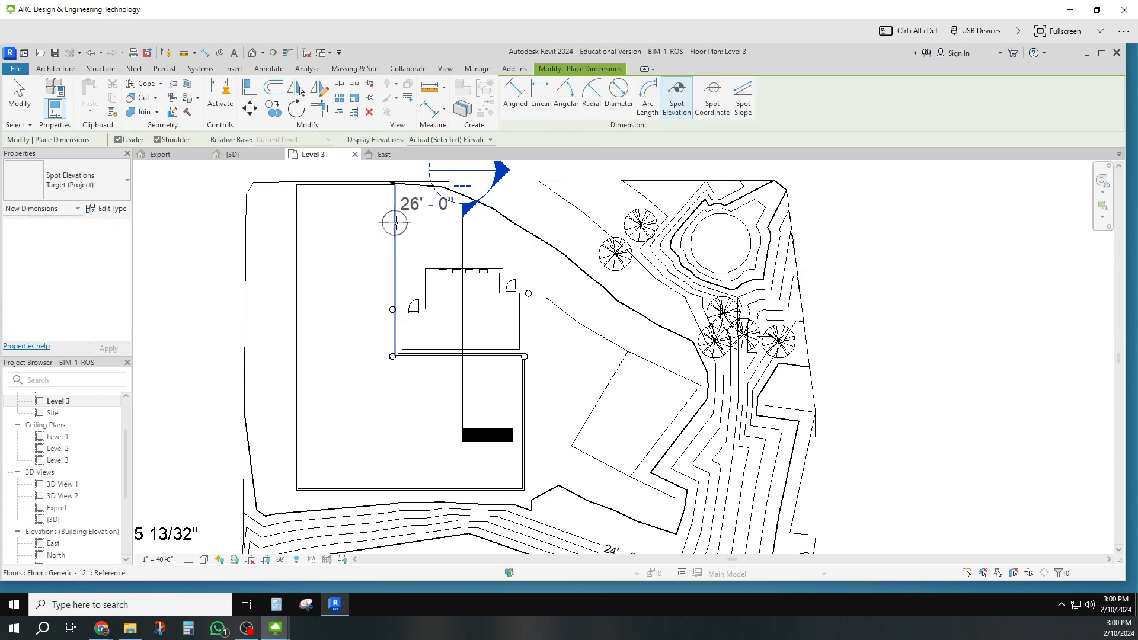
pyautogui.doubleClick(53, 520)
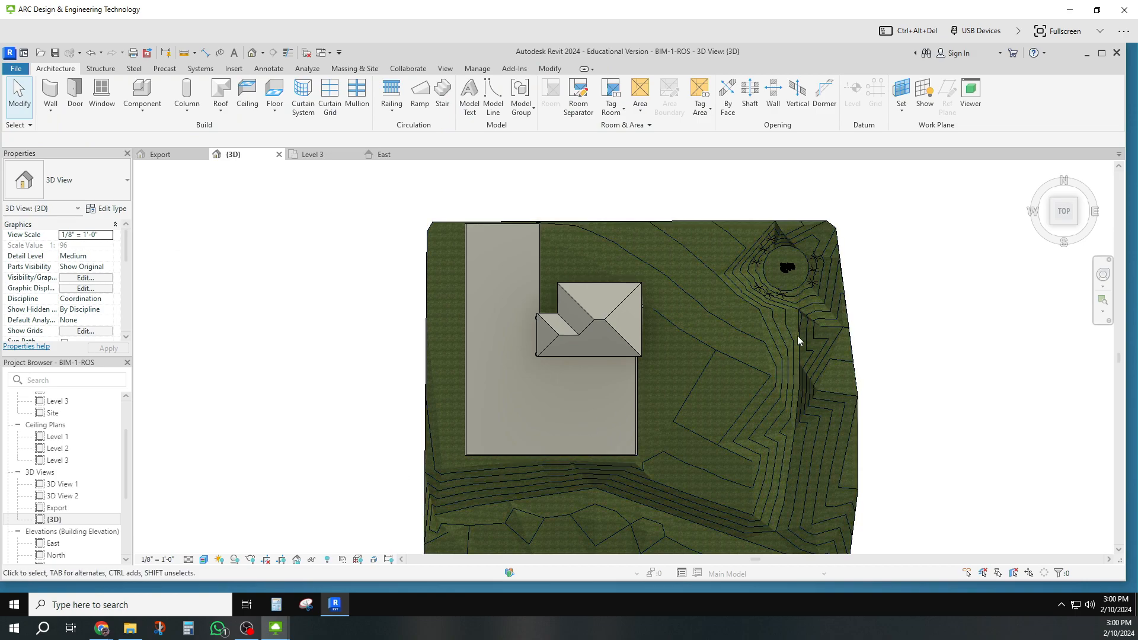
pyautogui.click(1077, 224)
pyautogui.scroll(8, 647, 402)
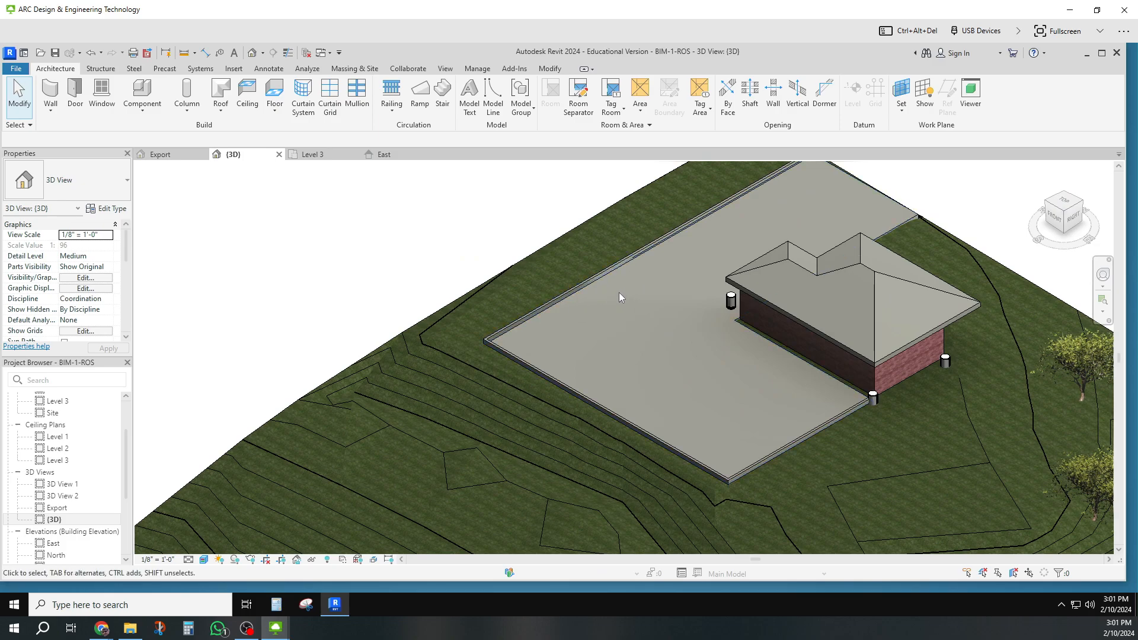
pyautogui.click(860, 406)
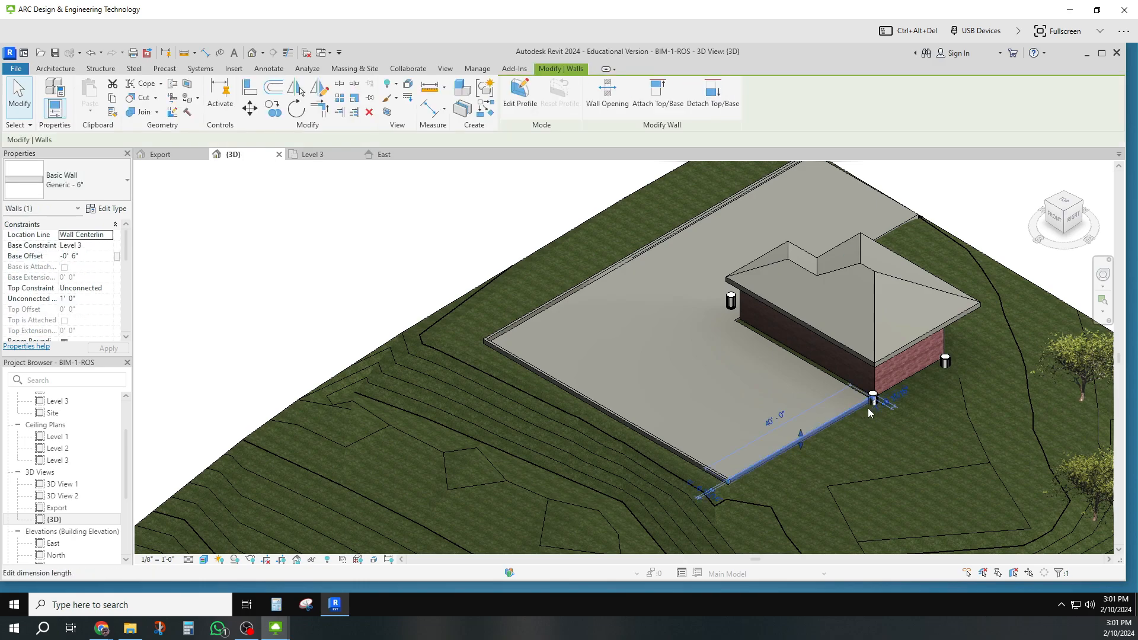
pyautogui.scroll(5, 868, 408)
pyautogui.click(887, 375)
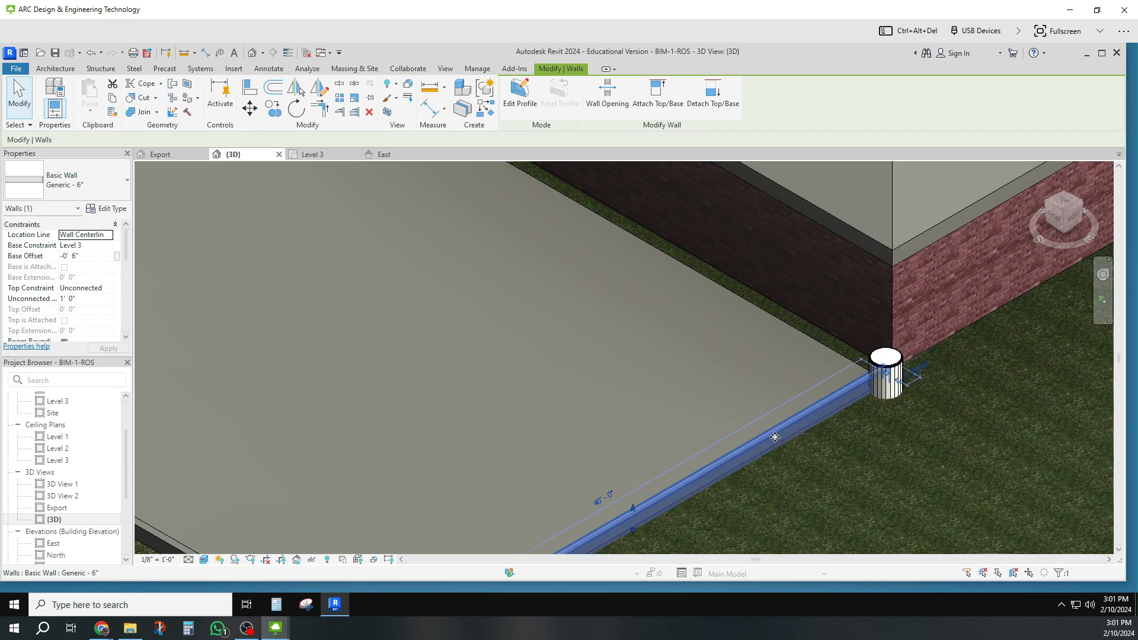
pyautogui.press('Escape')
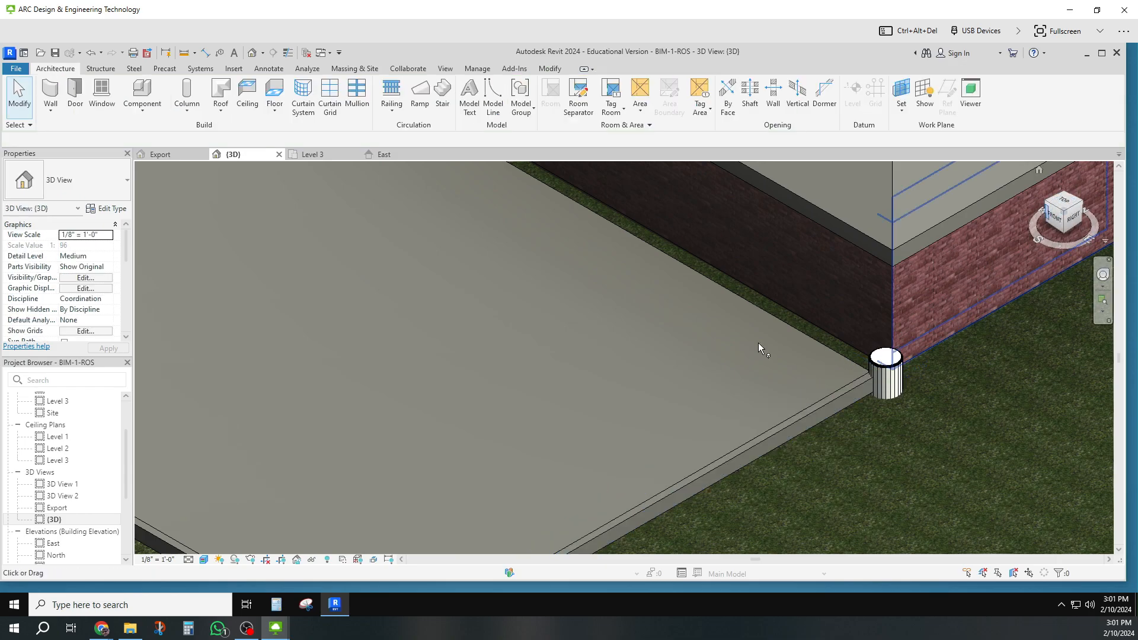
# Step: In the Level 3 floor plan, shorten the east edge wall to about 33' by pulling its north end away from the house
pyautogui.doubleClick(57, 401)
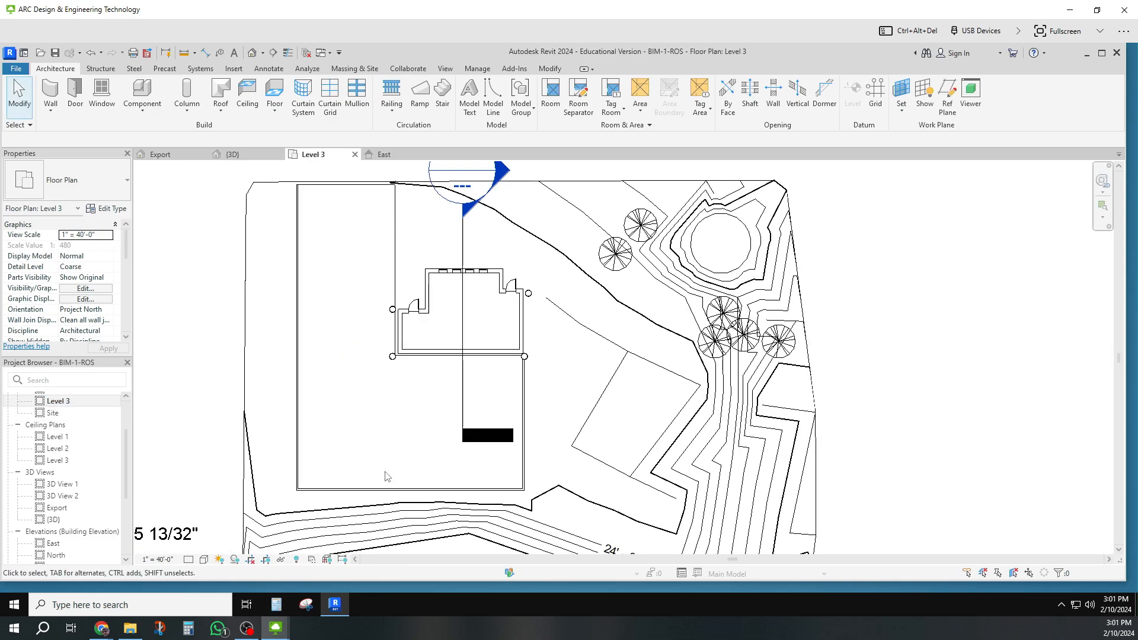
pyautogui.click(524, 376)
pyautogui.scroll(3, 525, 367)
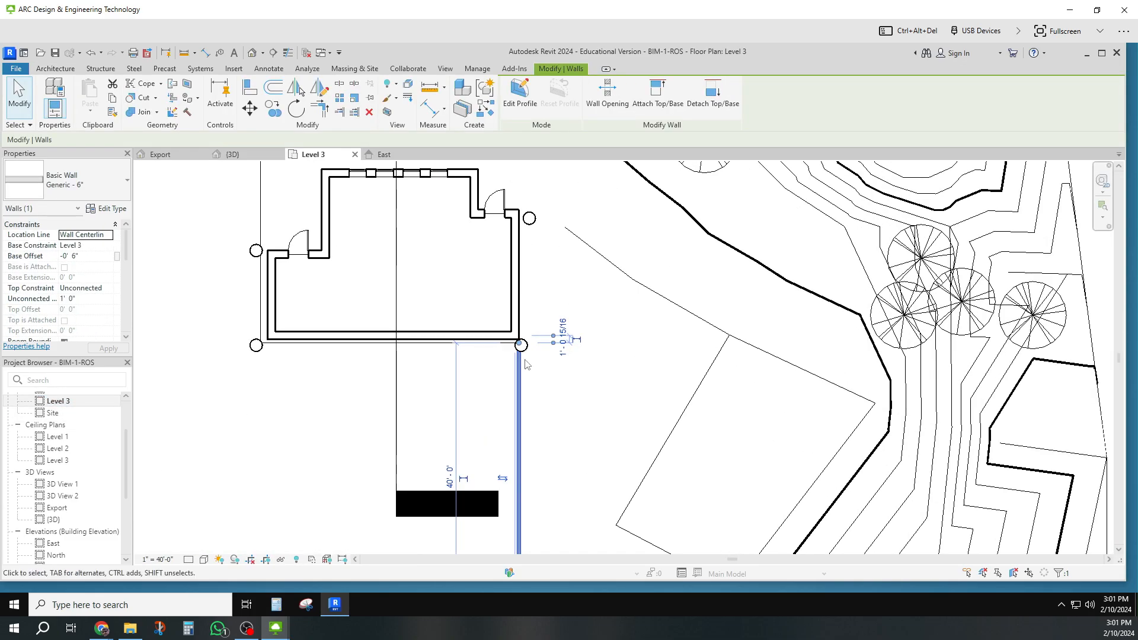
pyautogui.moveTo(521, 347); pyautogui.dragTo(519, 386)
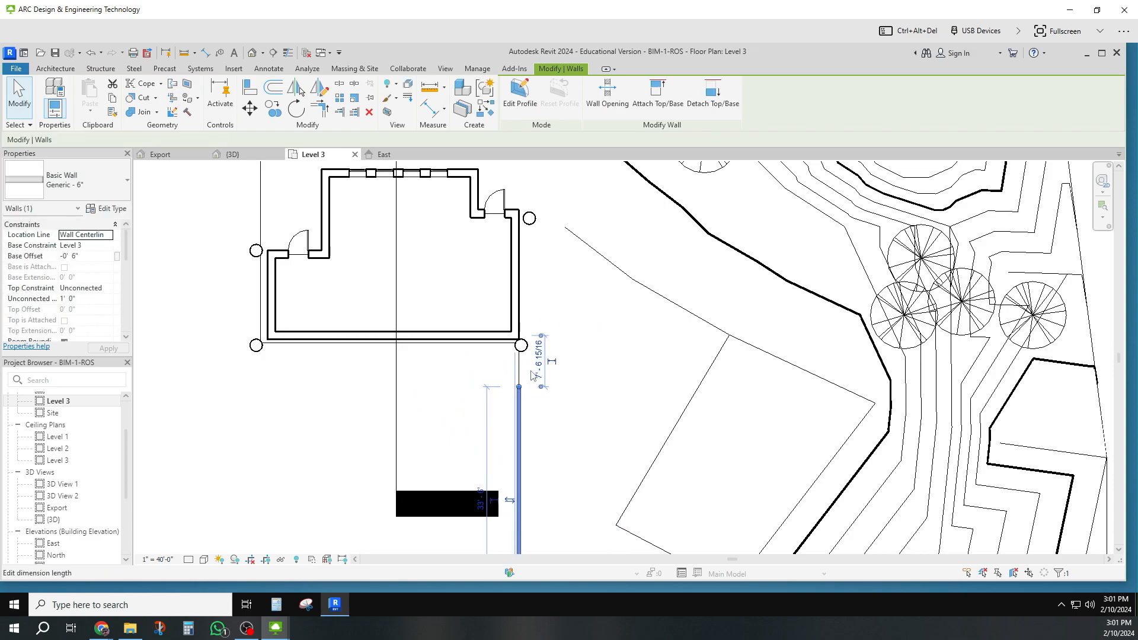
pyautogui.click(694, 369)
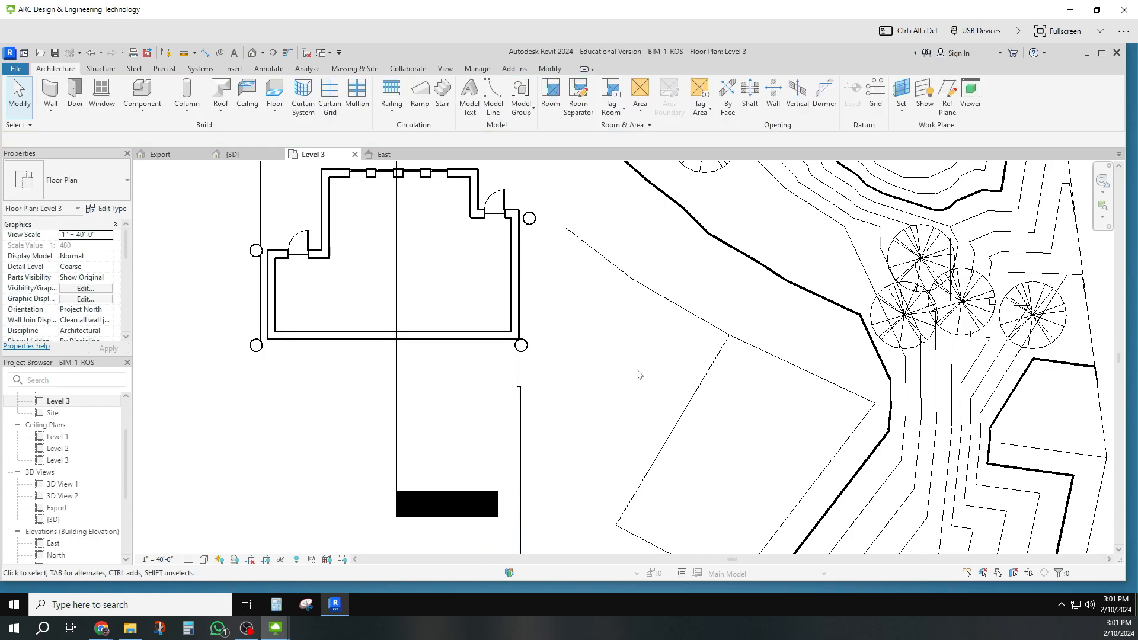
# Step: Examine the toposolid's sub-element points, checking the elevation of one point south of the slab, and leave shape editing
pyautogui.scroll(-5, 721, 385)
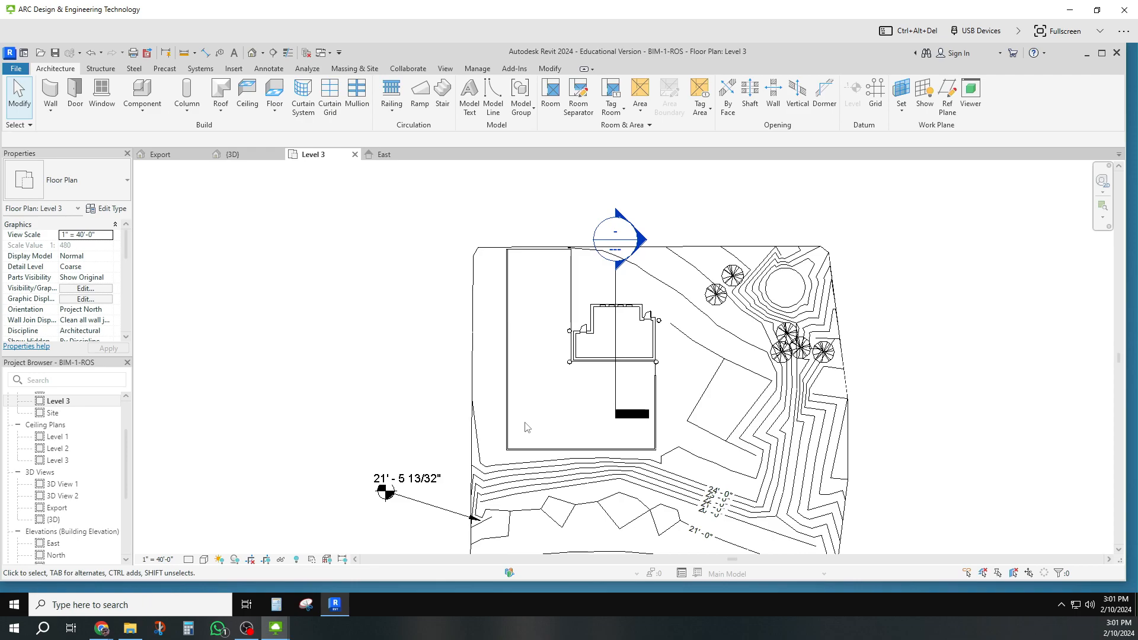
pyautogui.moveTo(927, 445); pyautogui.dragTo(902, 415, button='middle')
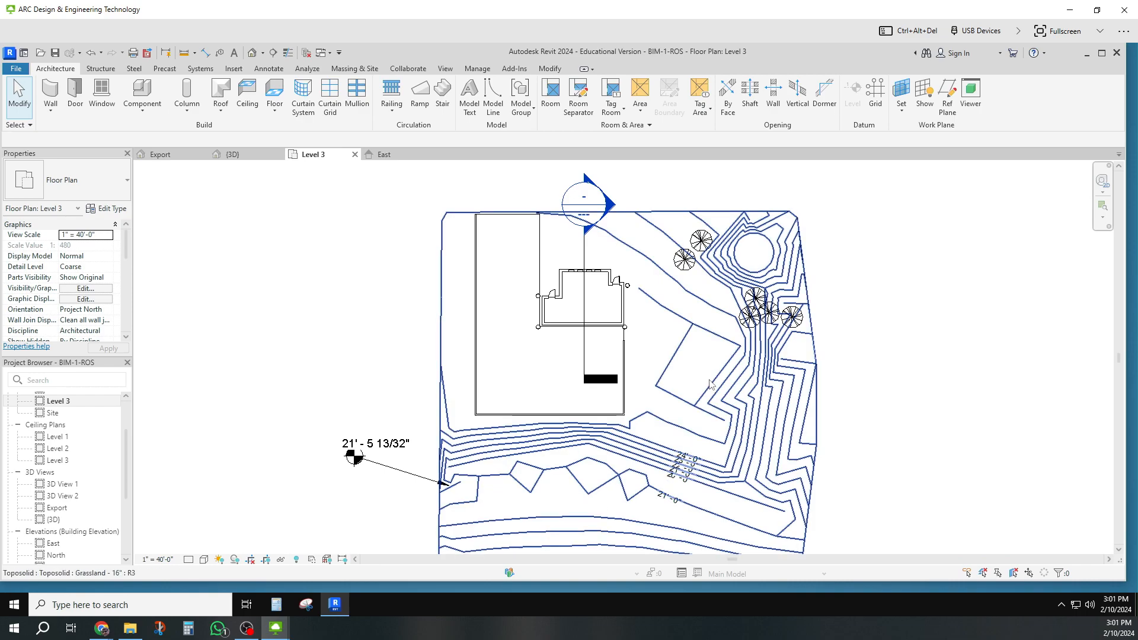
pyautogui.click(639, 477)
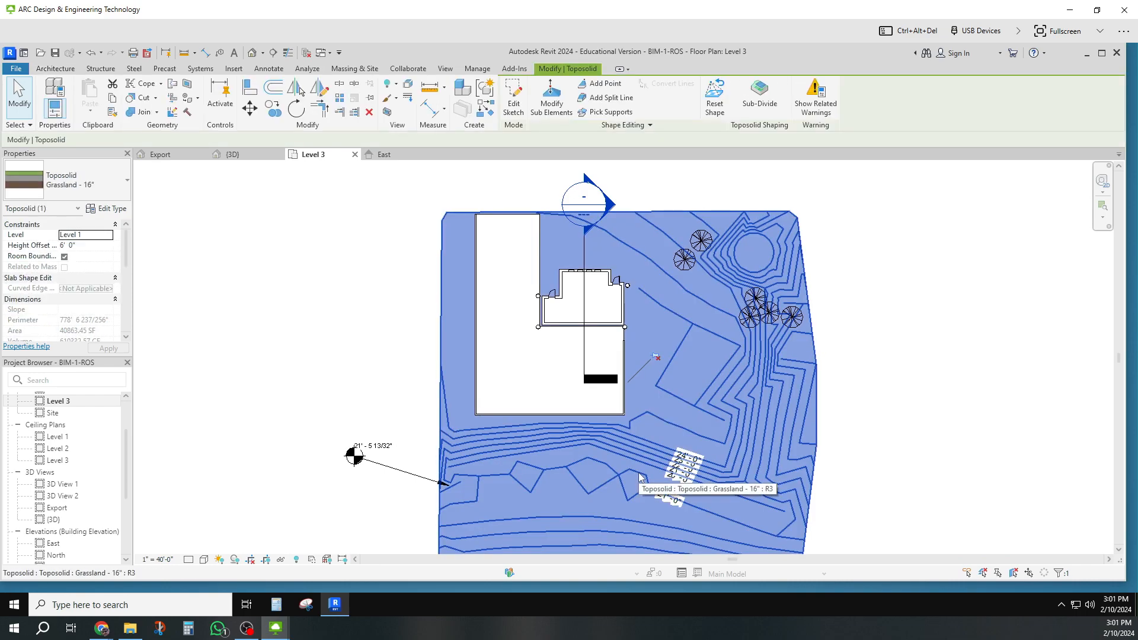
pyautogui.click(551, 97)
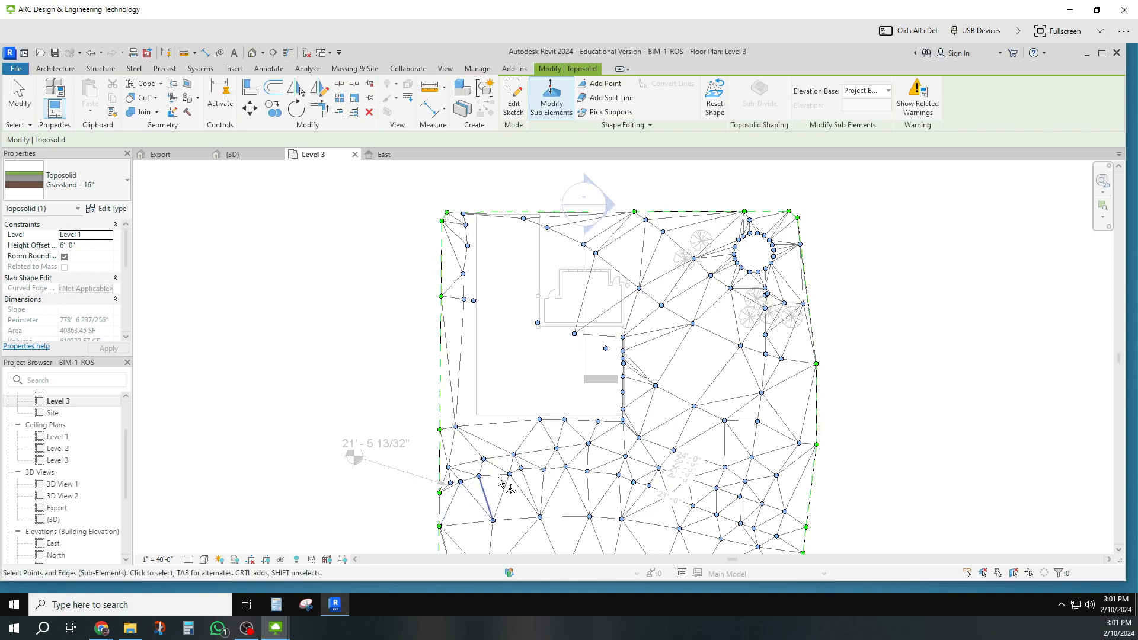
pyautogui.click(586, 472)
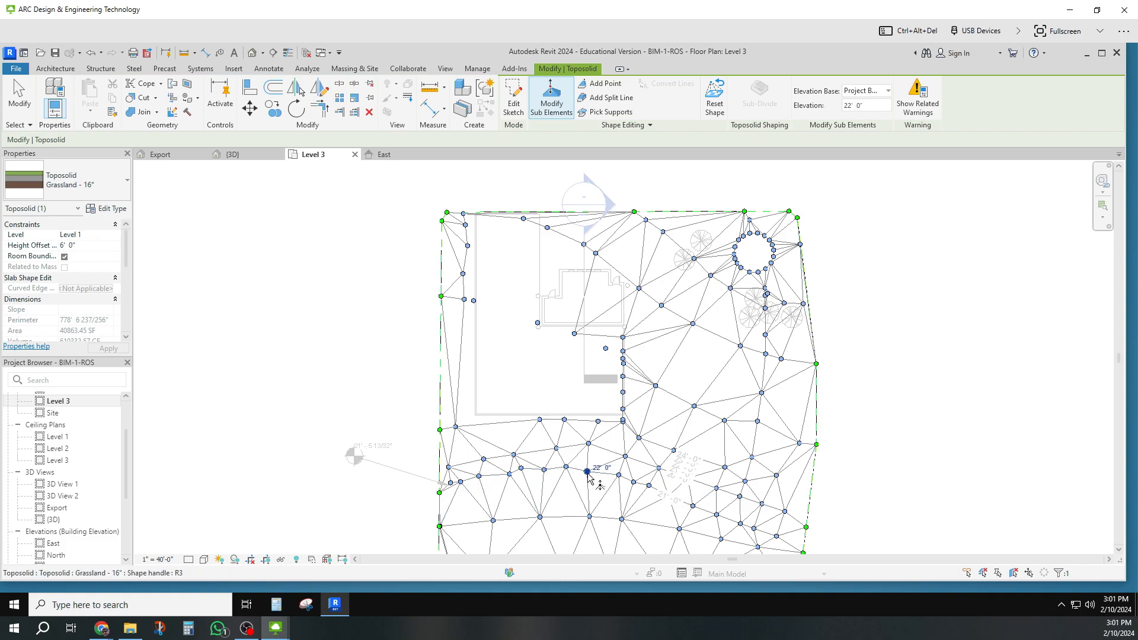
pyautogui.click(912, 513)
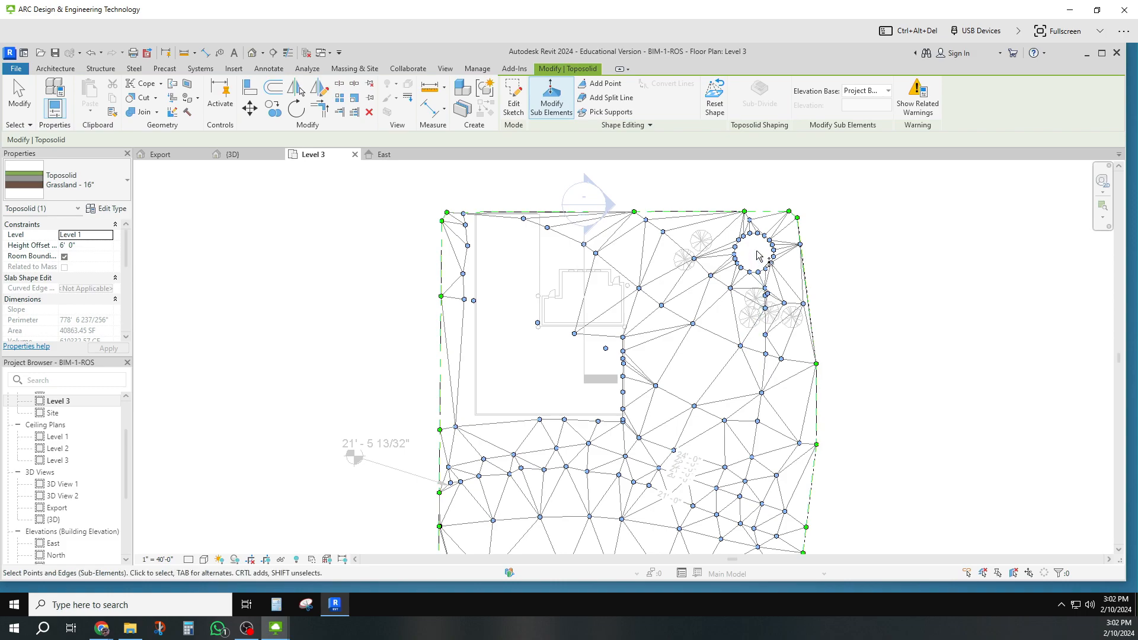
pyautogui.press('ctrl')
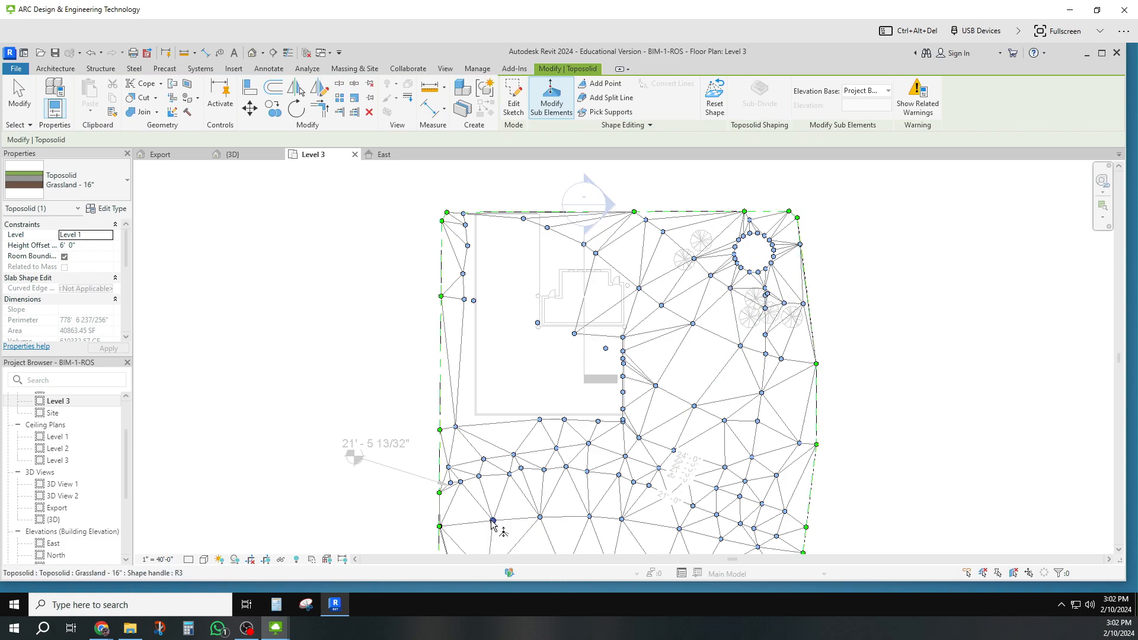
pyautogui.press('ctrl')
pyautogui.press('ctrl')
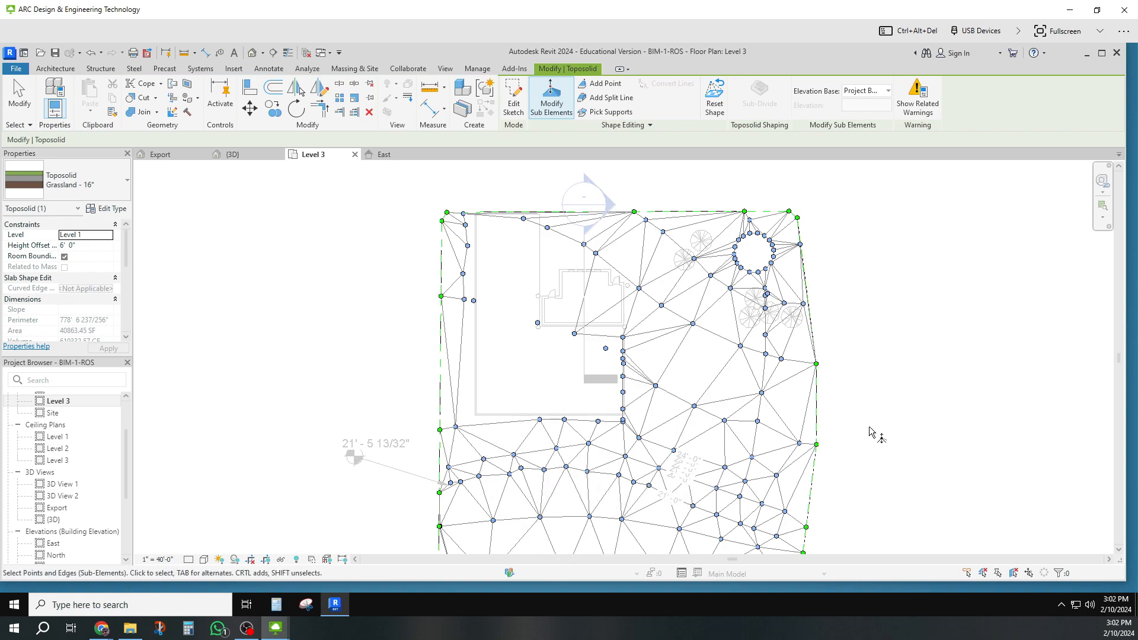
pyautogui.press('Escape')
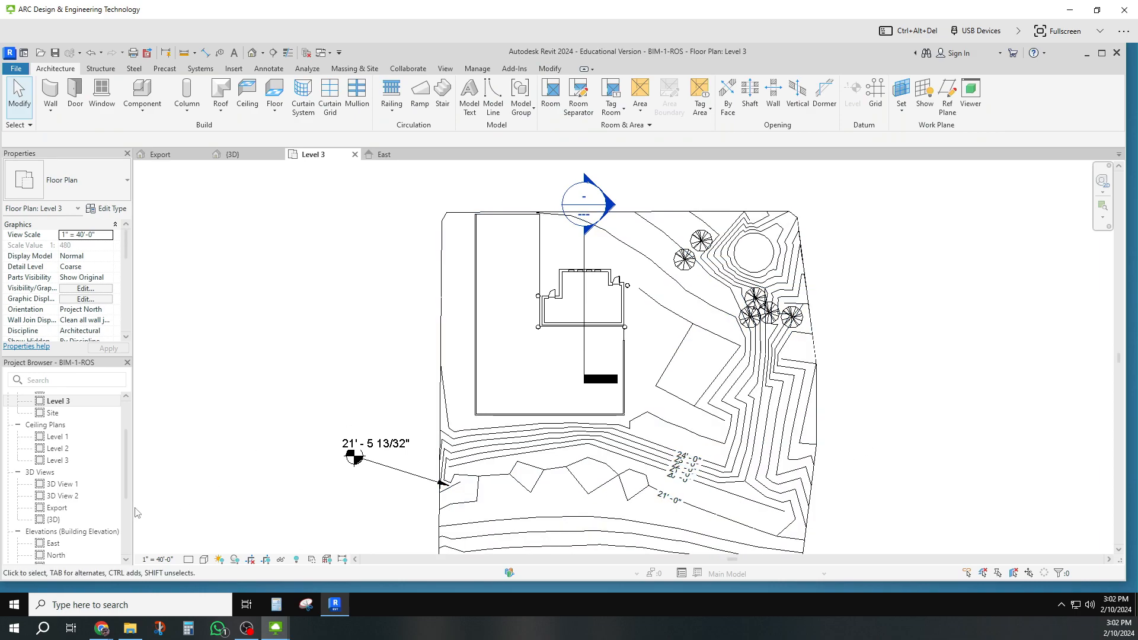
# Step: Open the {3D} view and raise the house roof by setting its base offset from Level 3 to 20' 0"
pyautogui.doubleClick(55, 520)
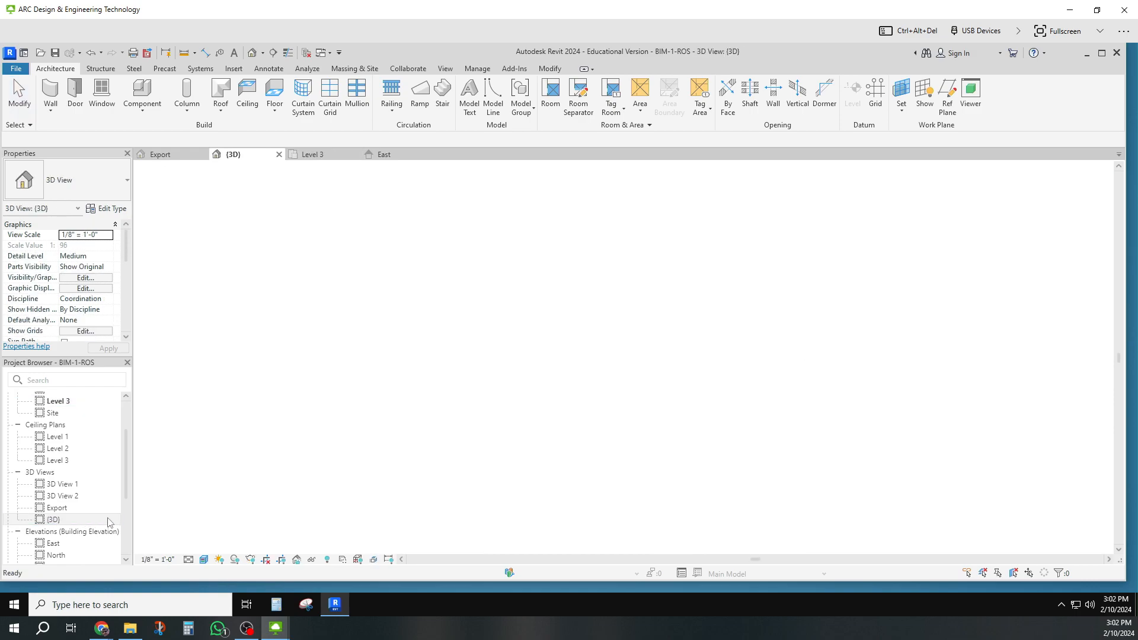
pyautogui.scroll(-5, 636, 496)
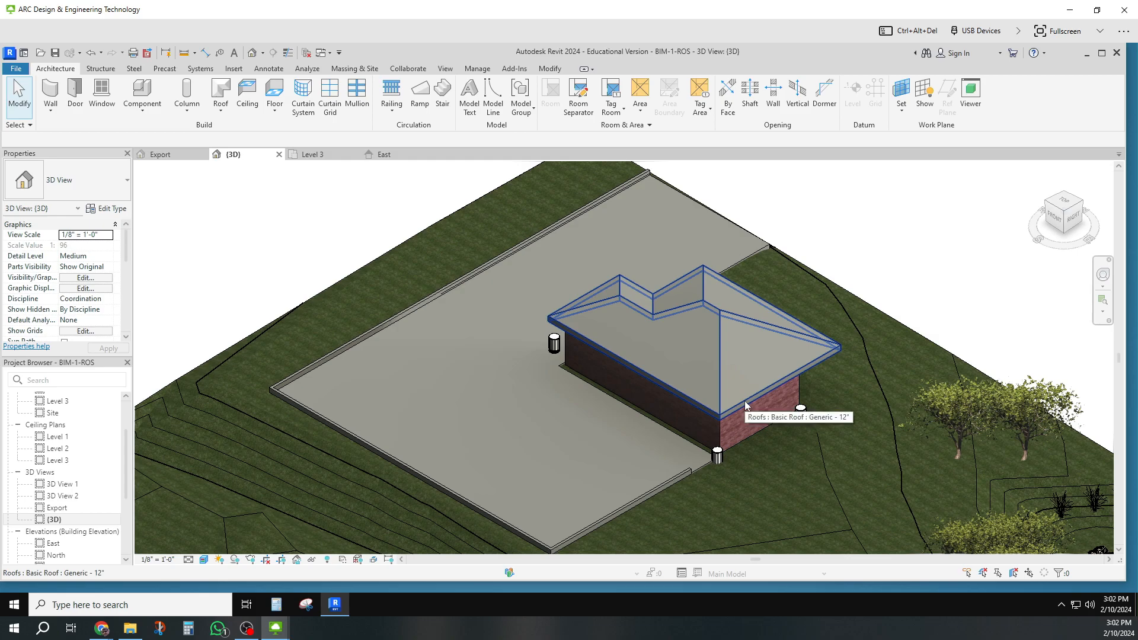
pyautogui.click(745, 405)
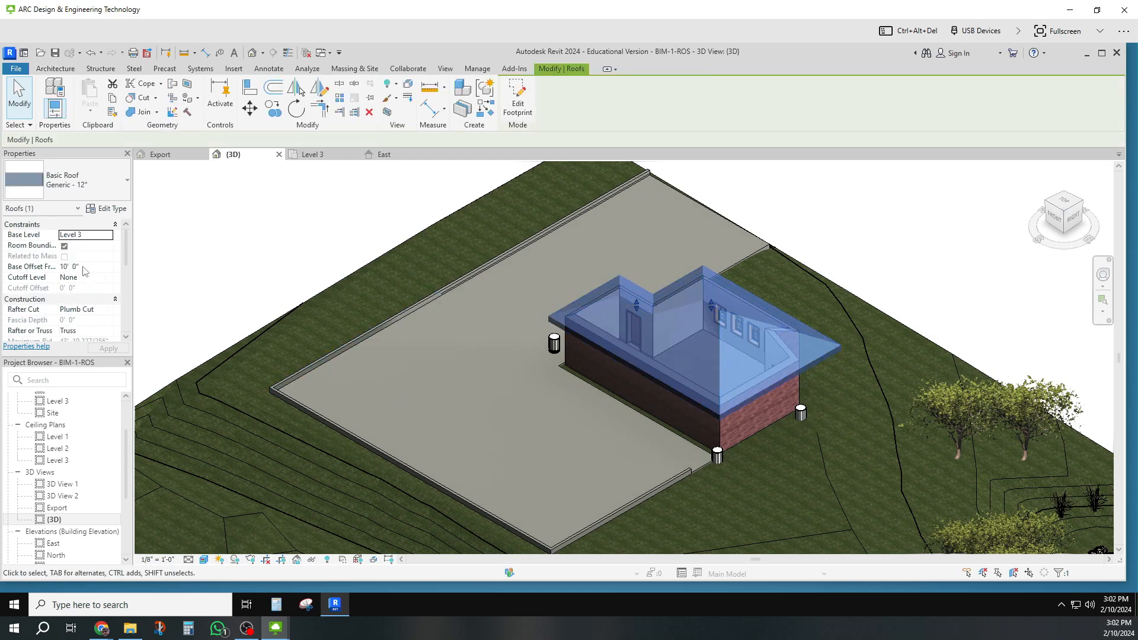
pyautogui.click(75, 271)
pyautogui.moveTo(80, 267); pyautogui.dragTo(52, 267)
pyautogui.write('20')
pyautogui.click(107, 349)
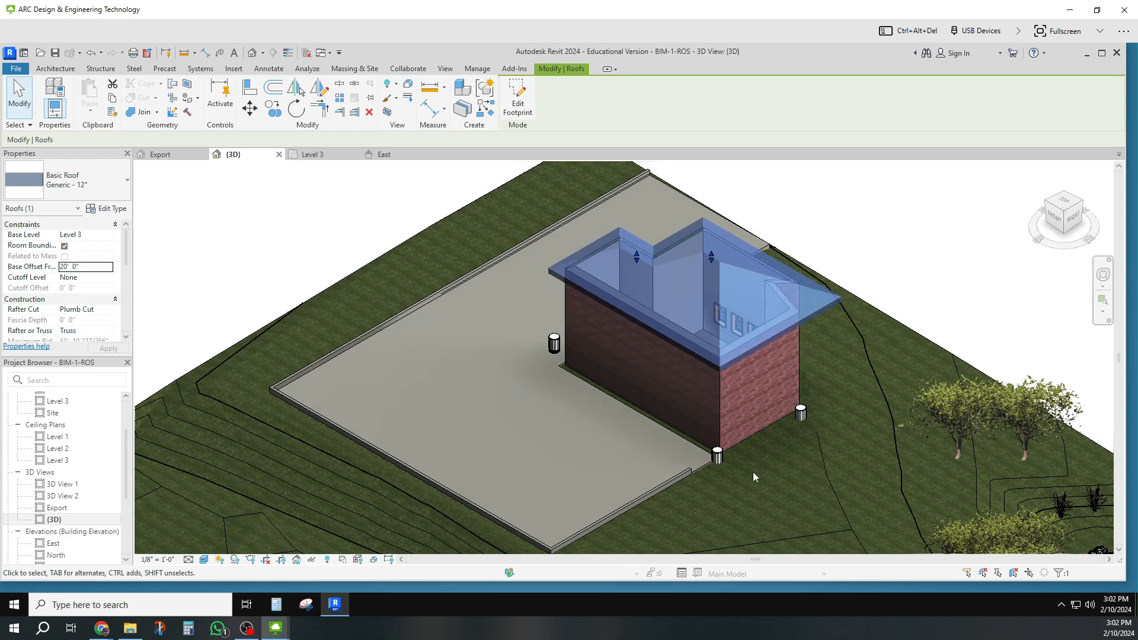
pyautogui.press('Escape')
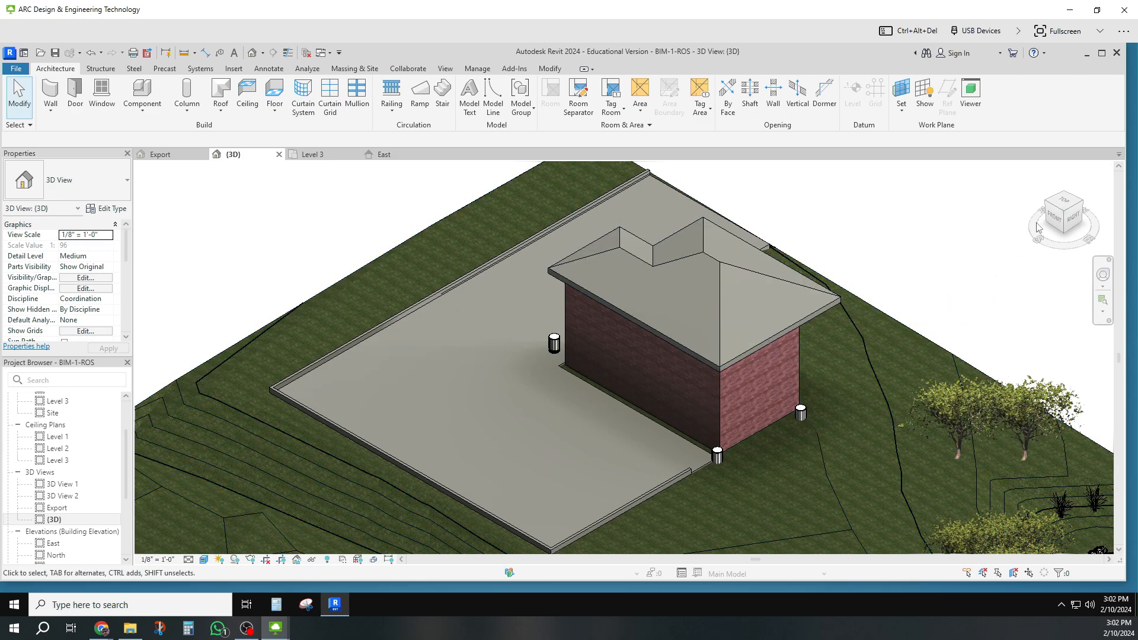
pyautogui.click(1082, 204)
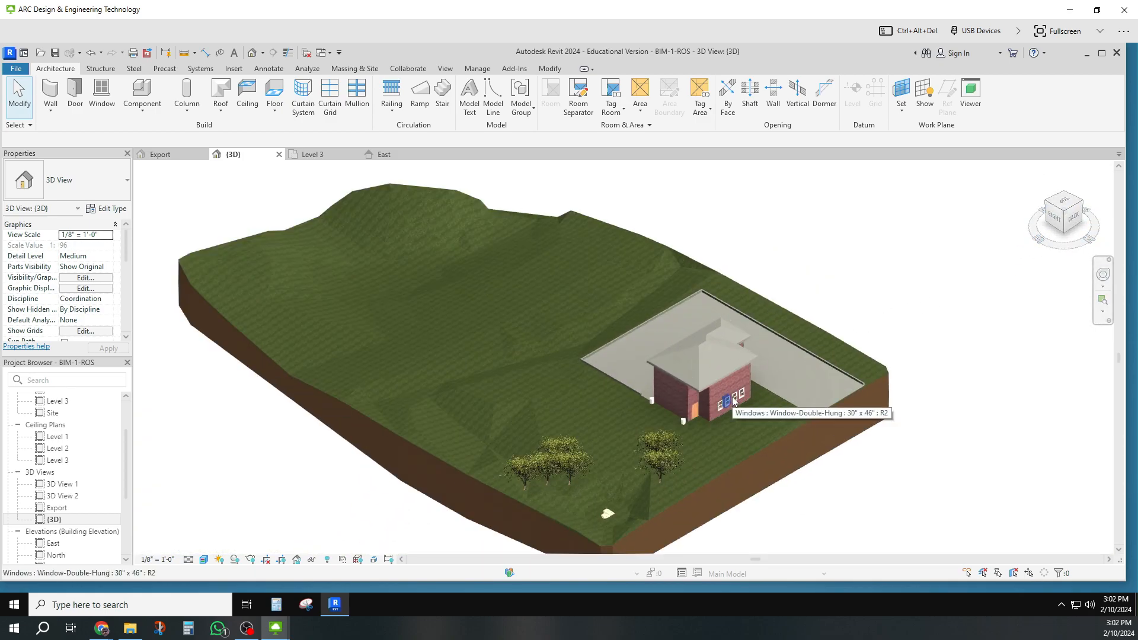
pyautogui.scroll(5, 733, 402)
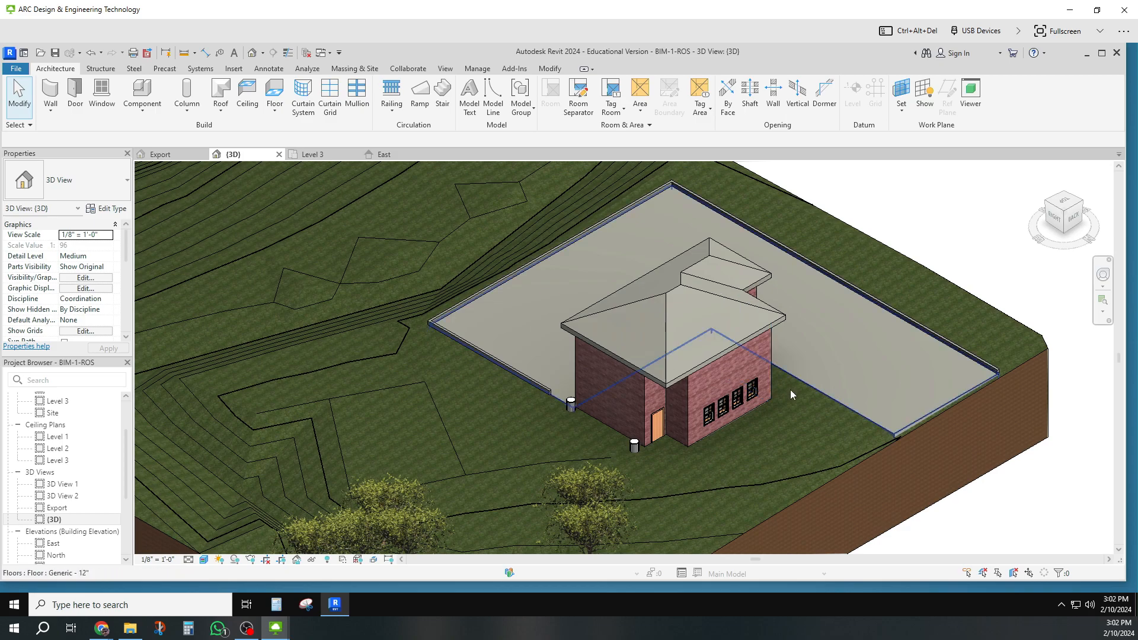